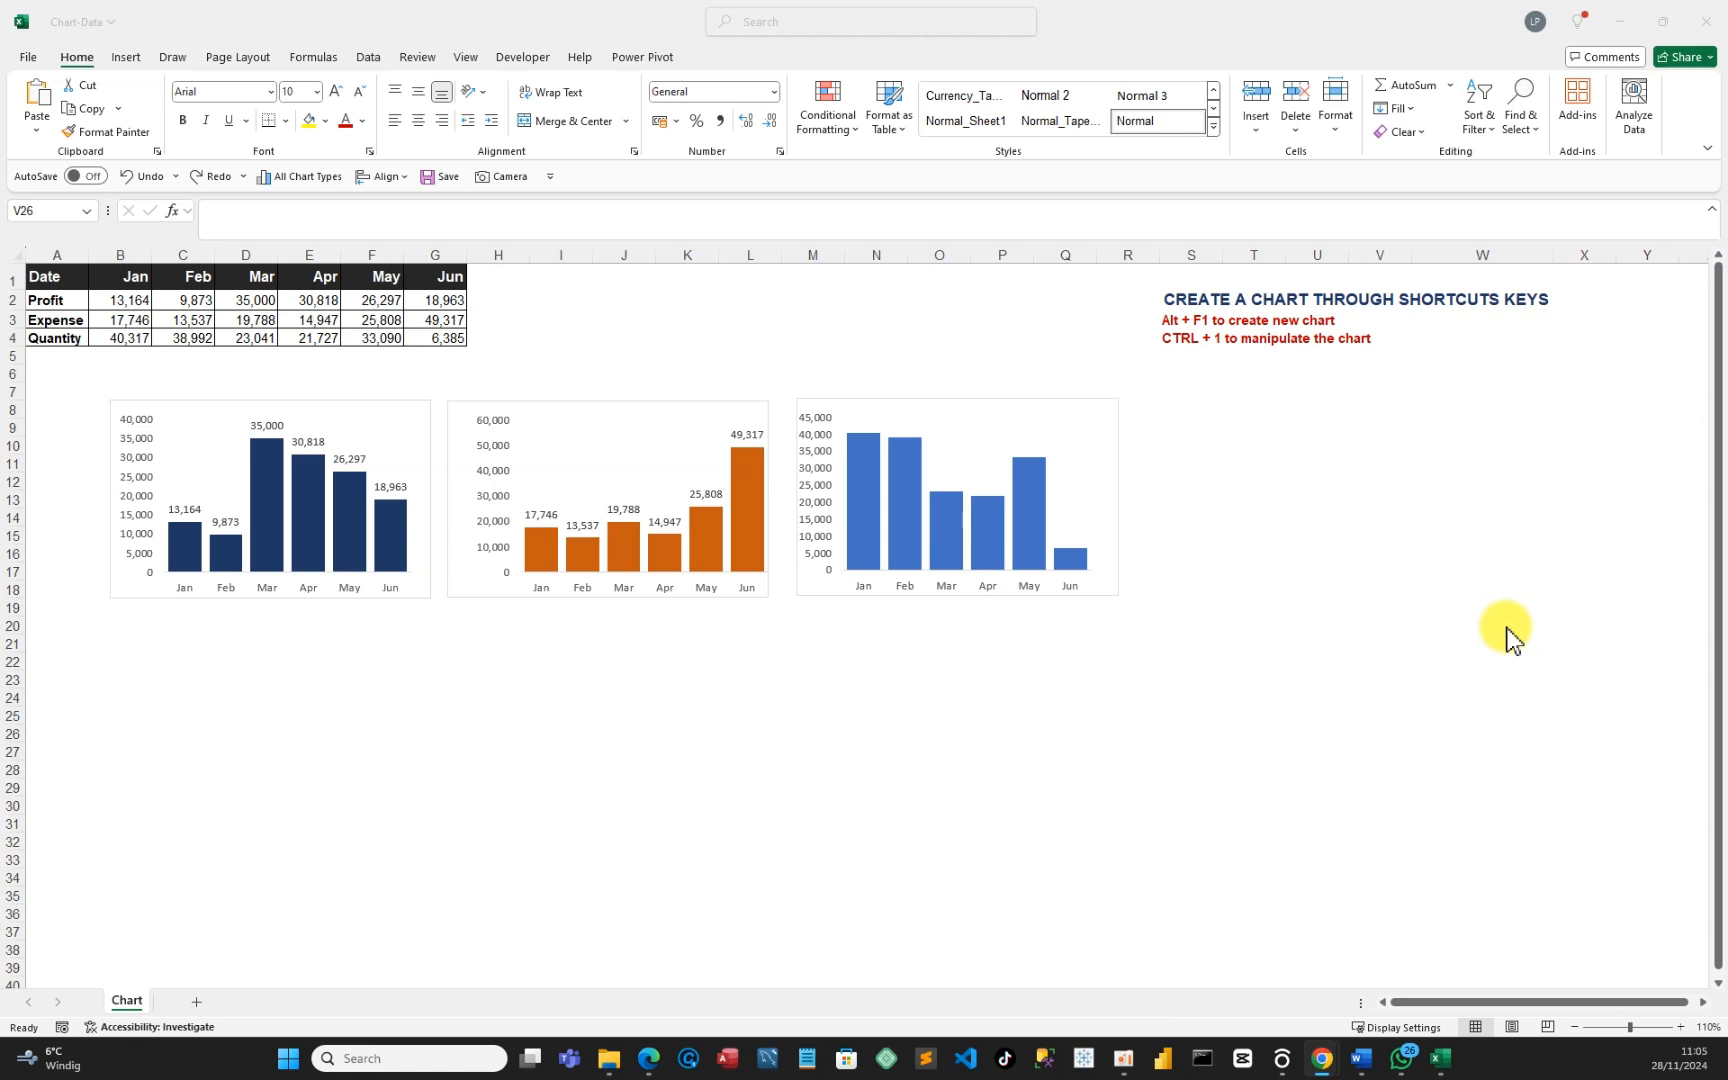
Delete the navy Profit, orange Expense and blue Quantity charts using Home > Clear > Clear All.
click(360, 428)
click(368, 420)
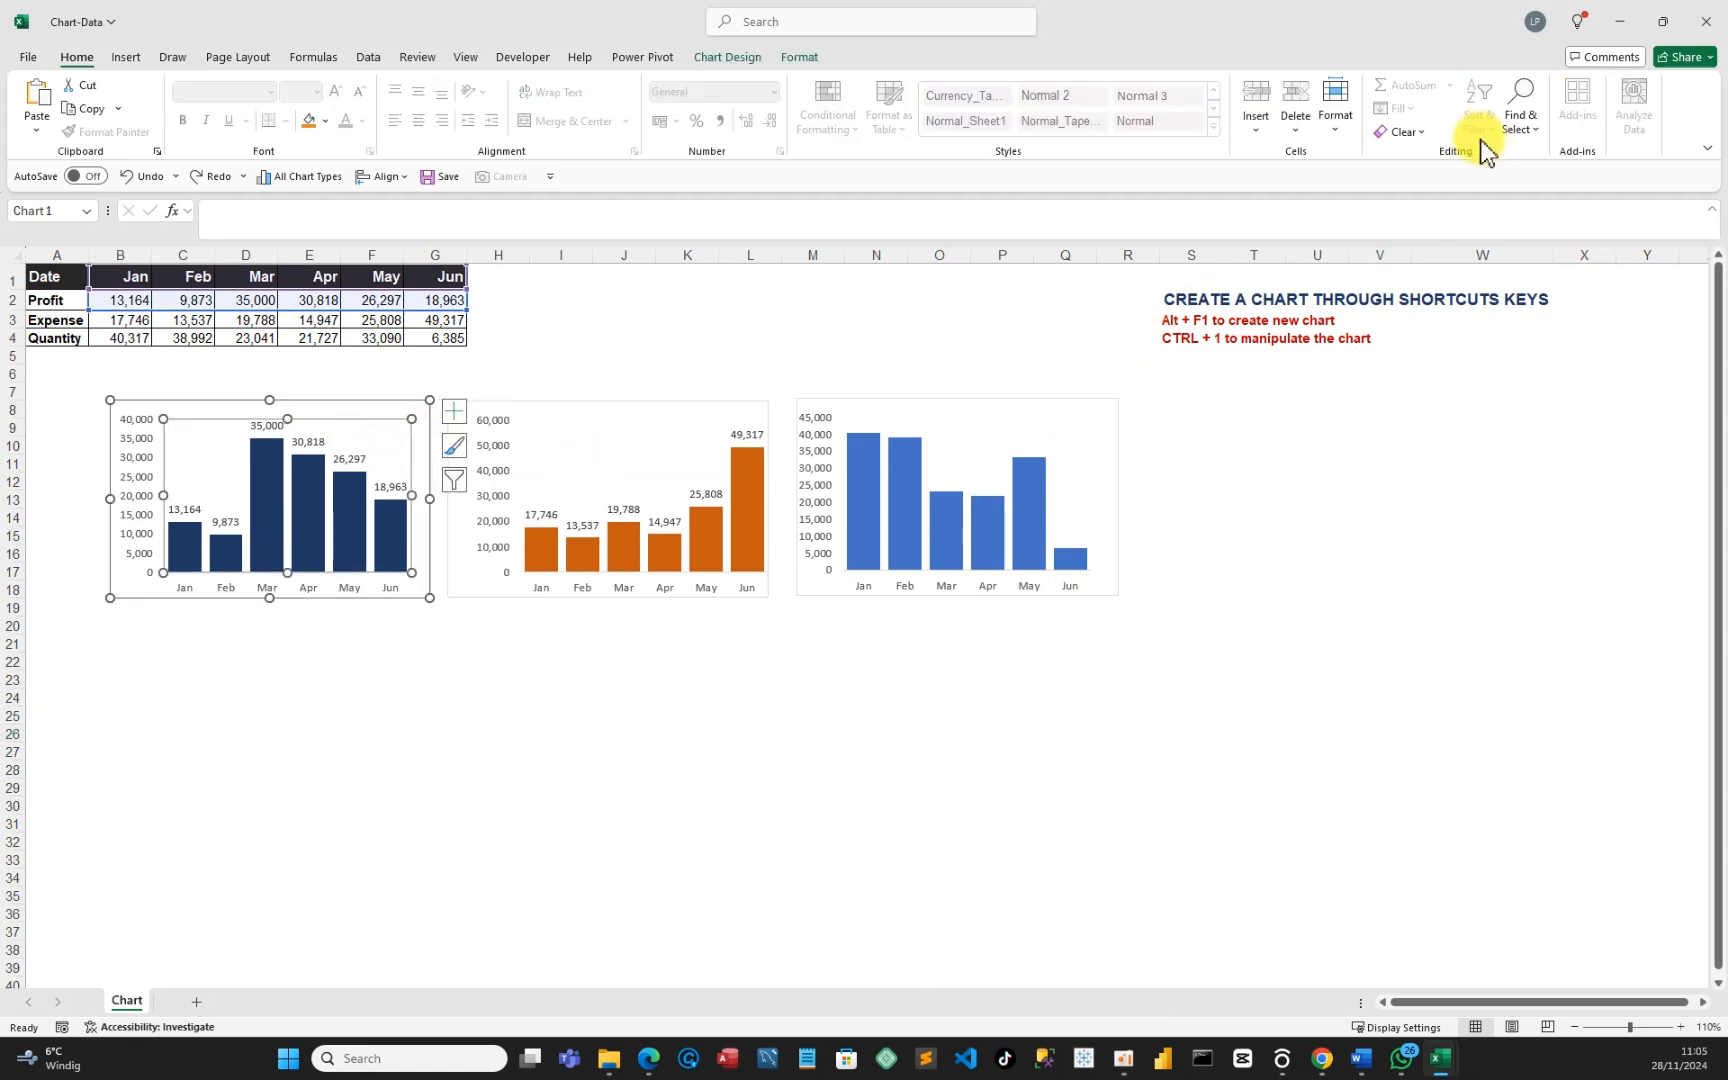
click(1431, 148)
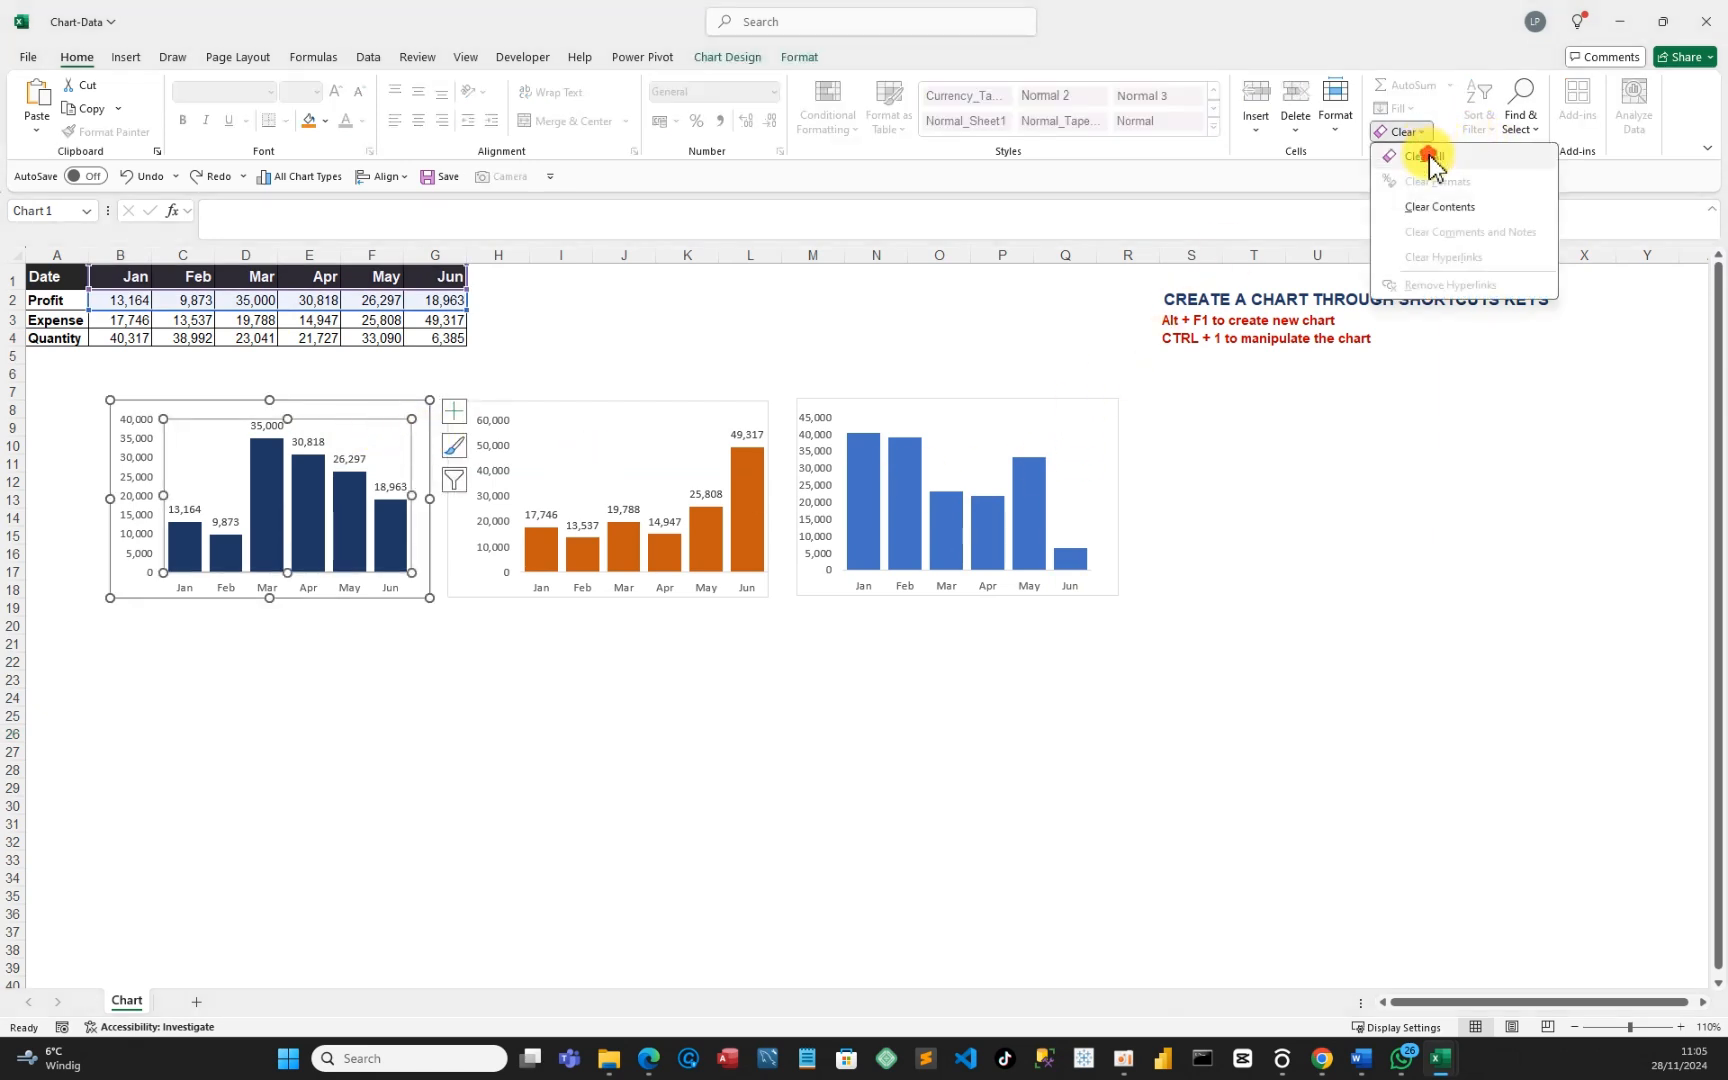
click(1427, 155)
click(628, 430)
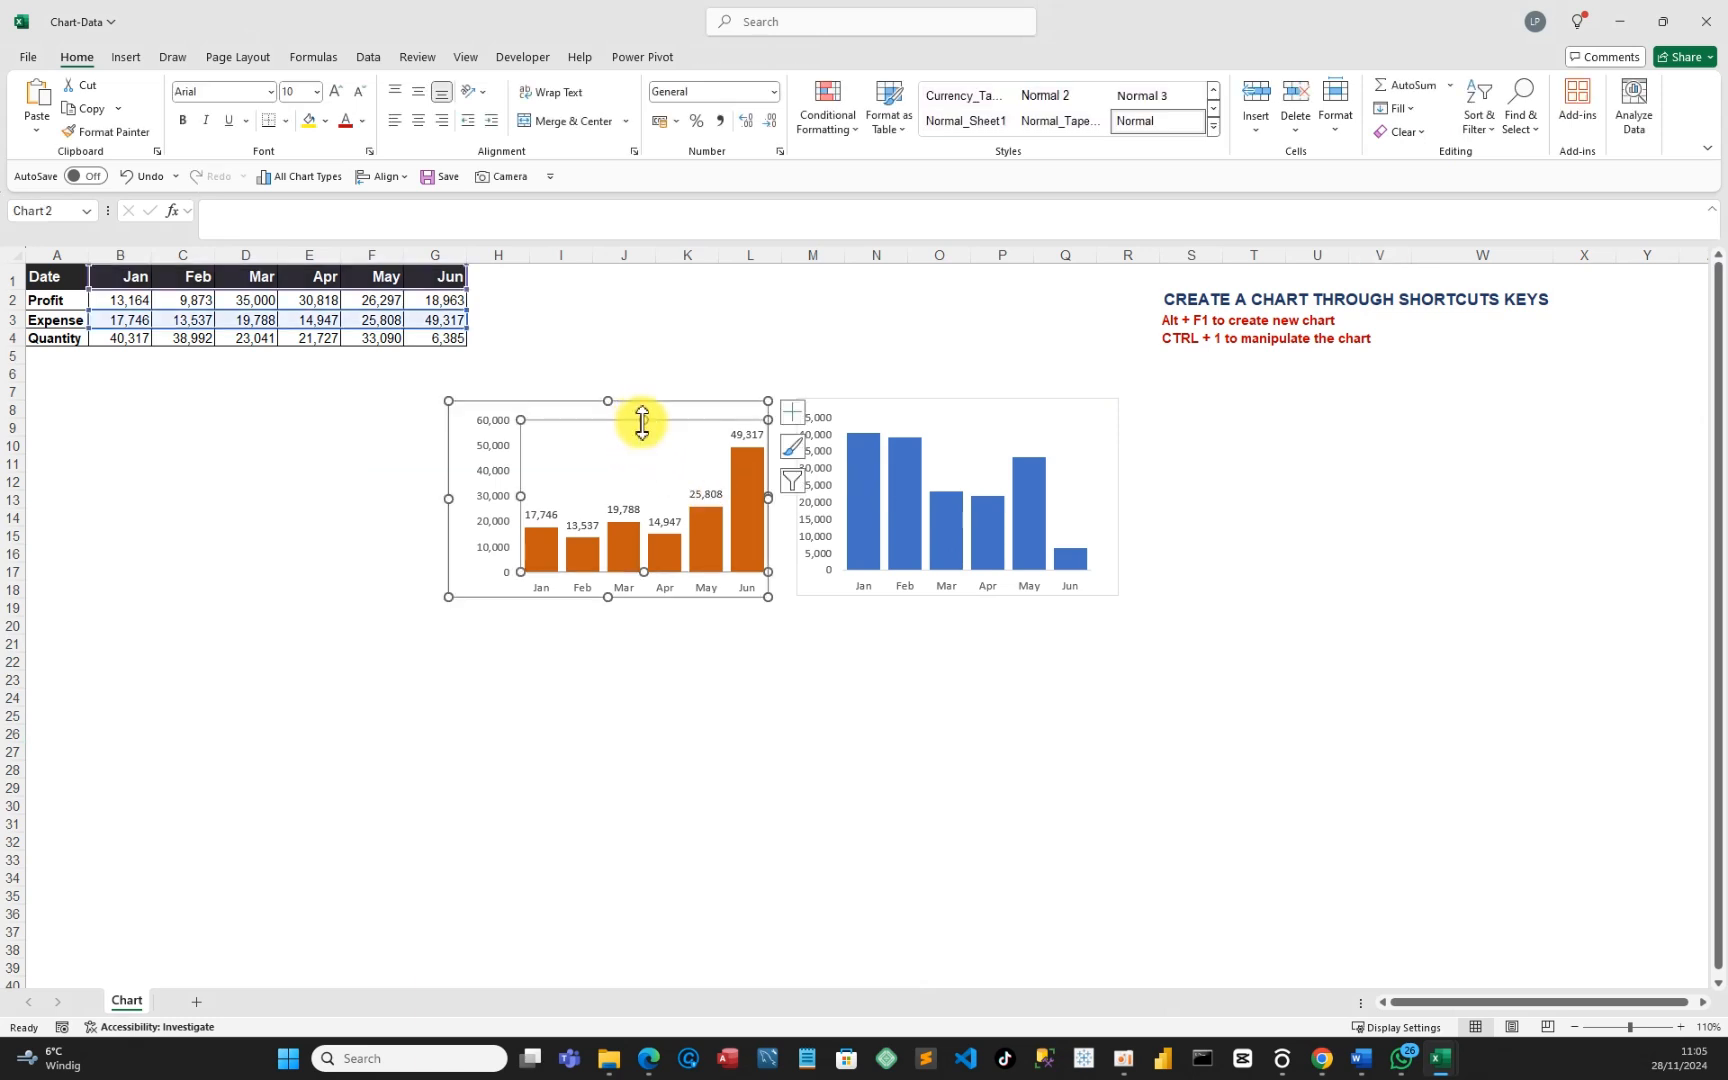
click(1416, 131)
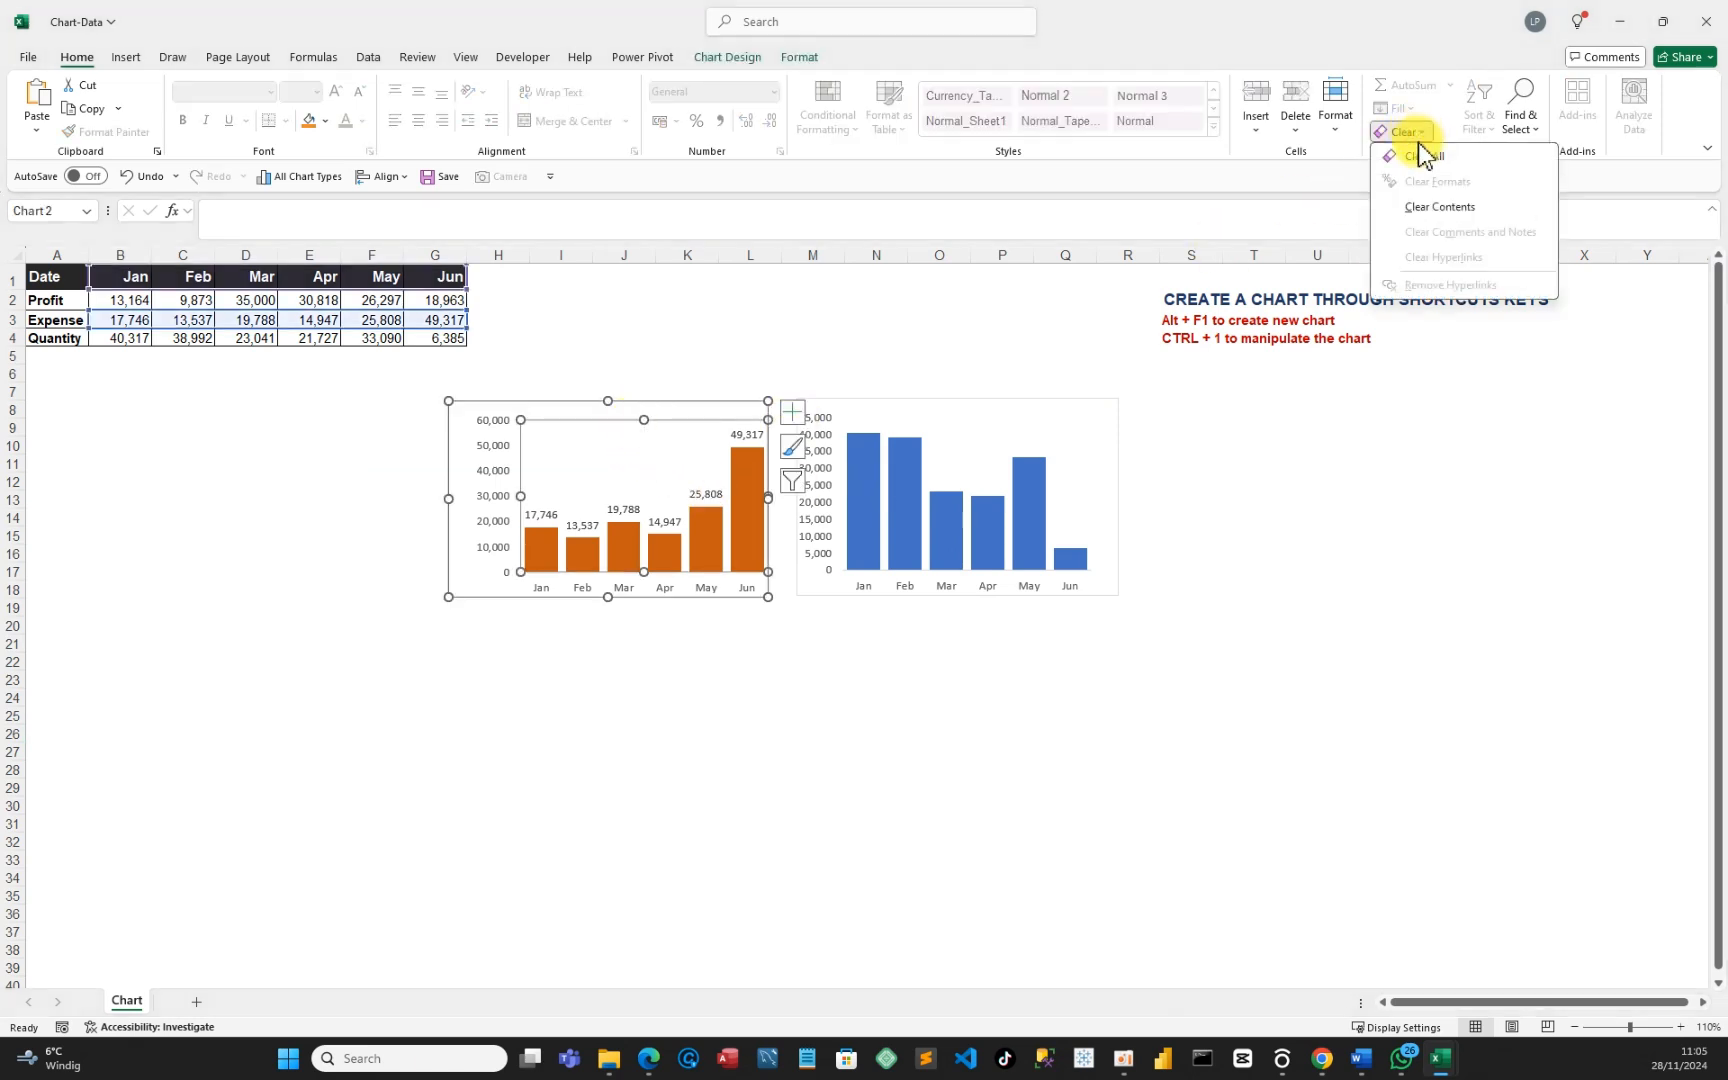
click(1416, 154)
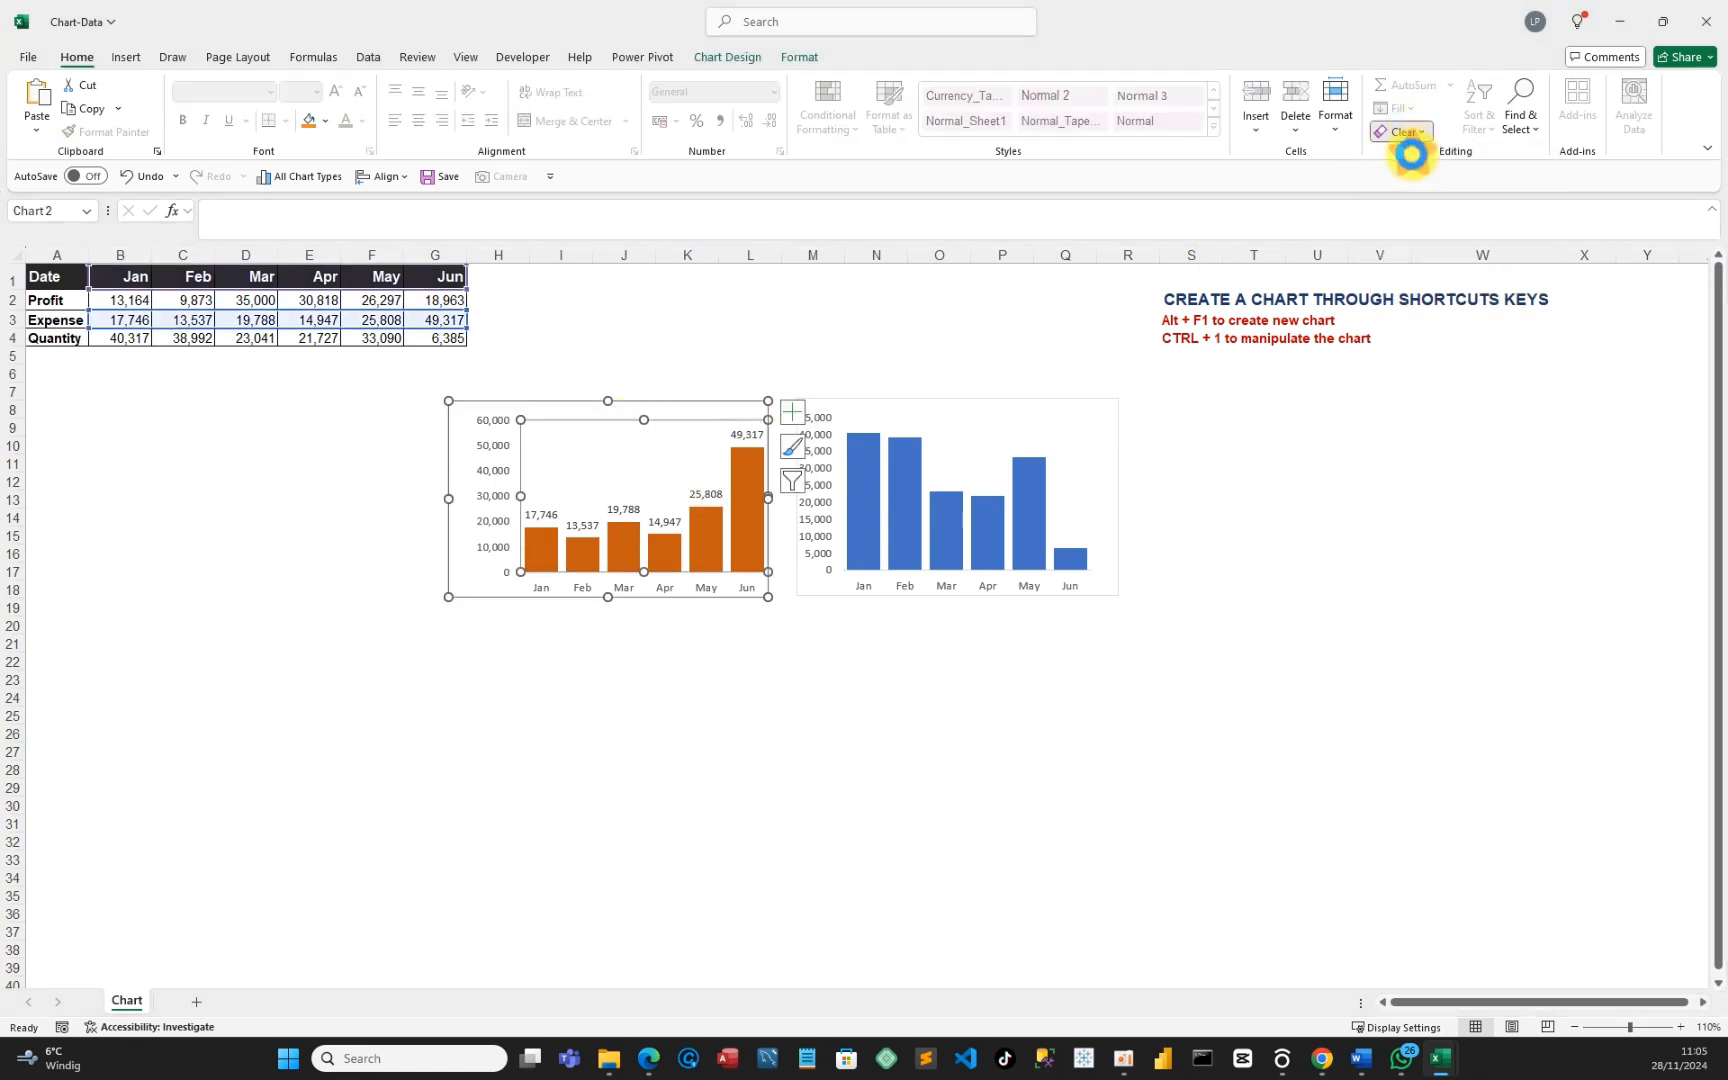
click(1034, 415)
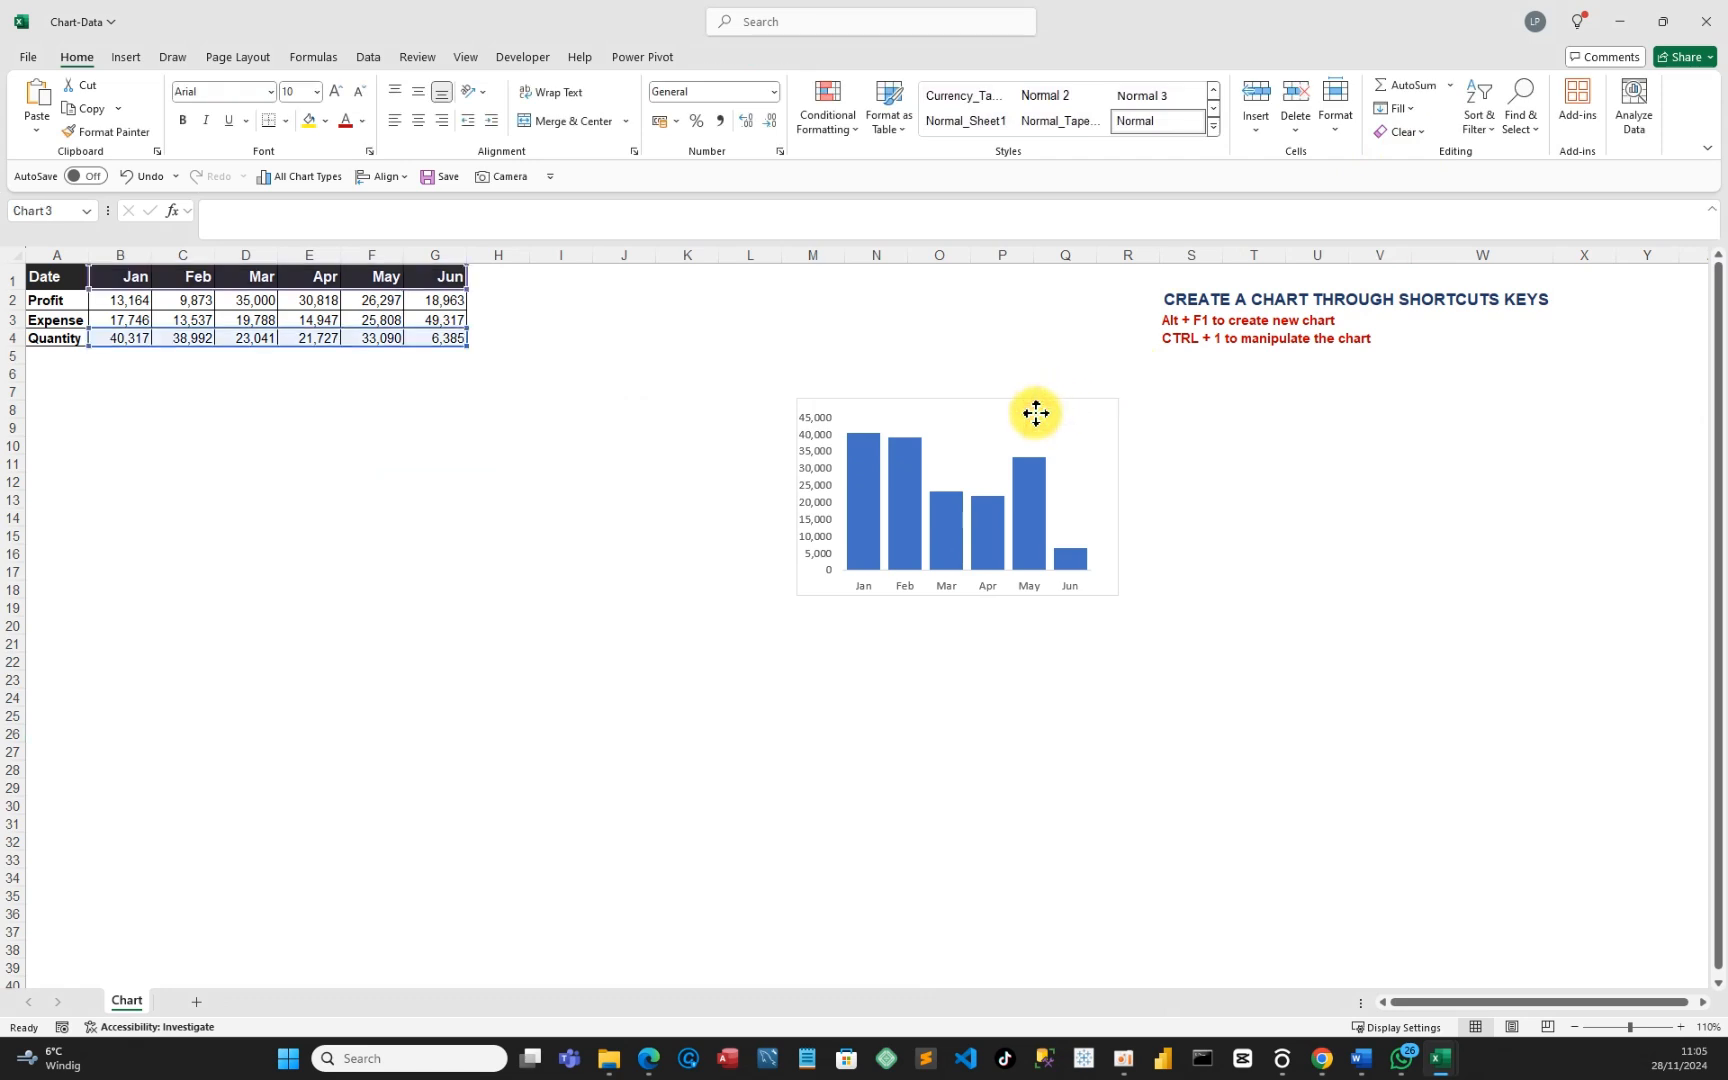
click(1424, 135)
click(1422, 152)
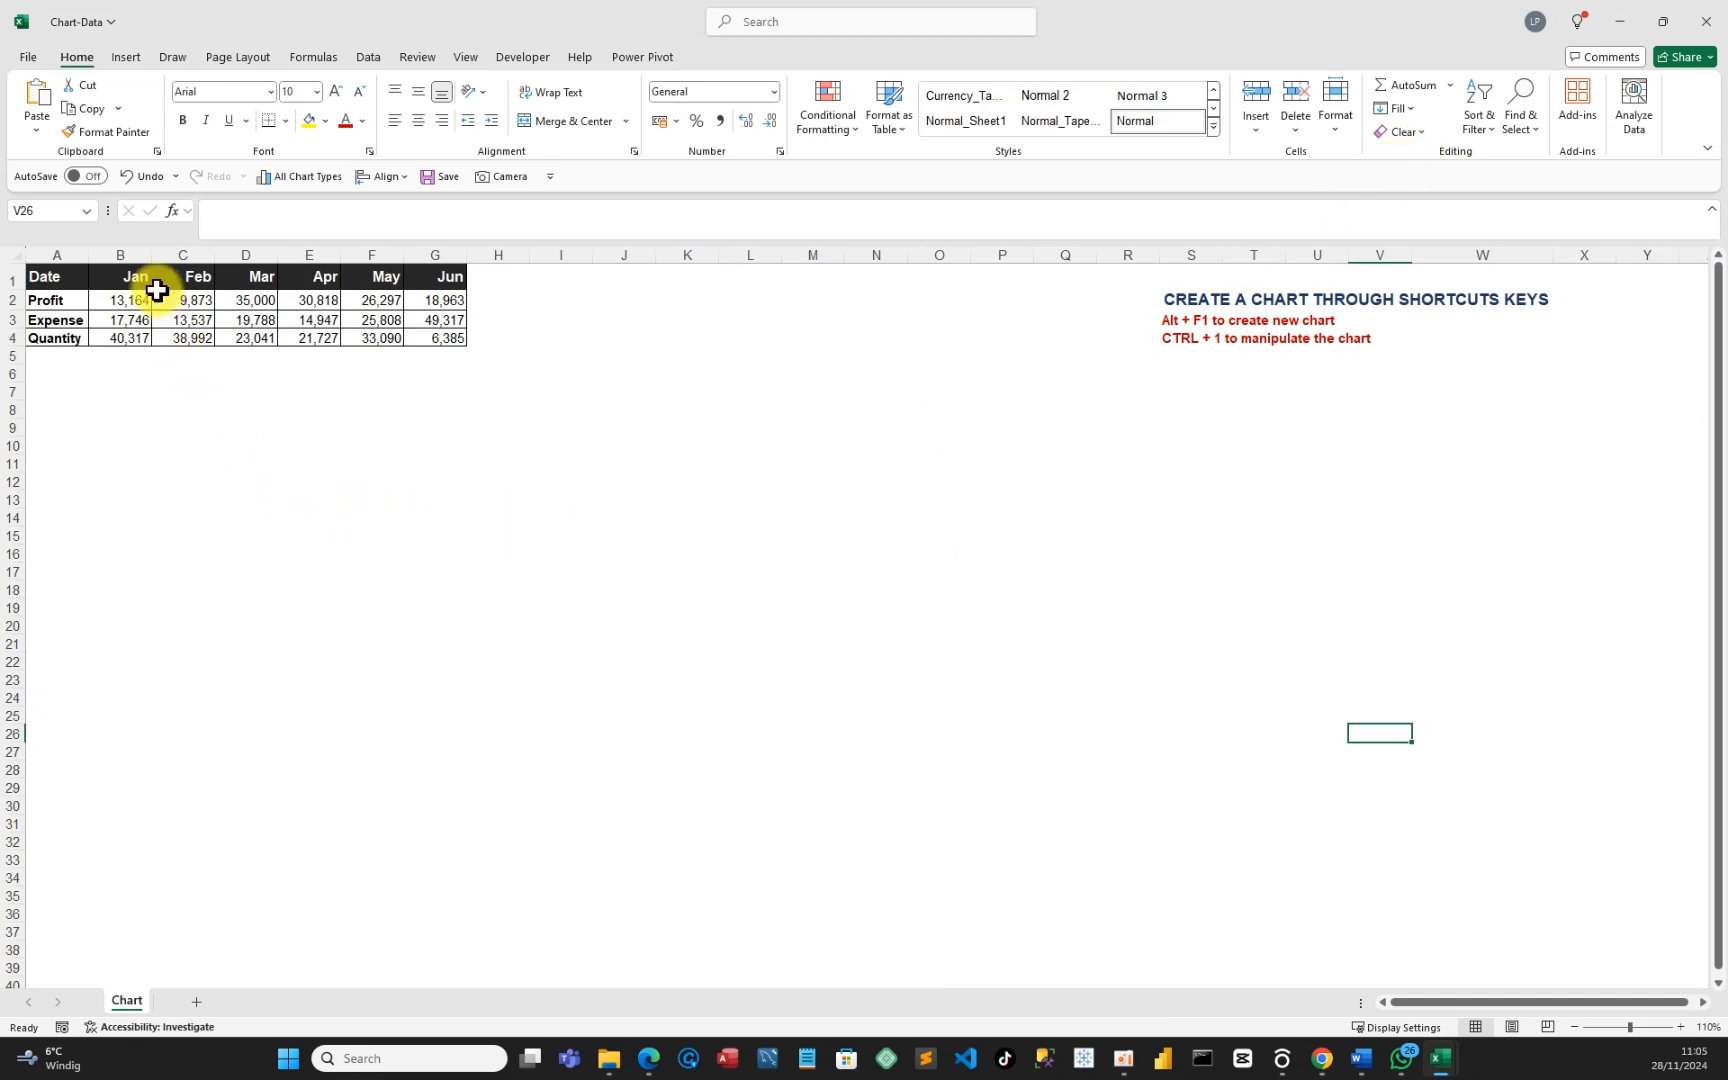
Select B1:G2 and preview the Recommended Charts Clustered Column, then cancel without inserting.
drag(127, 278, 445, 301)
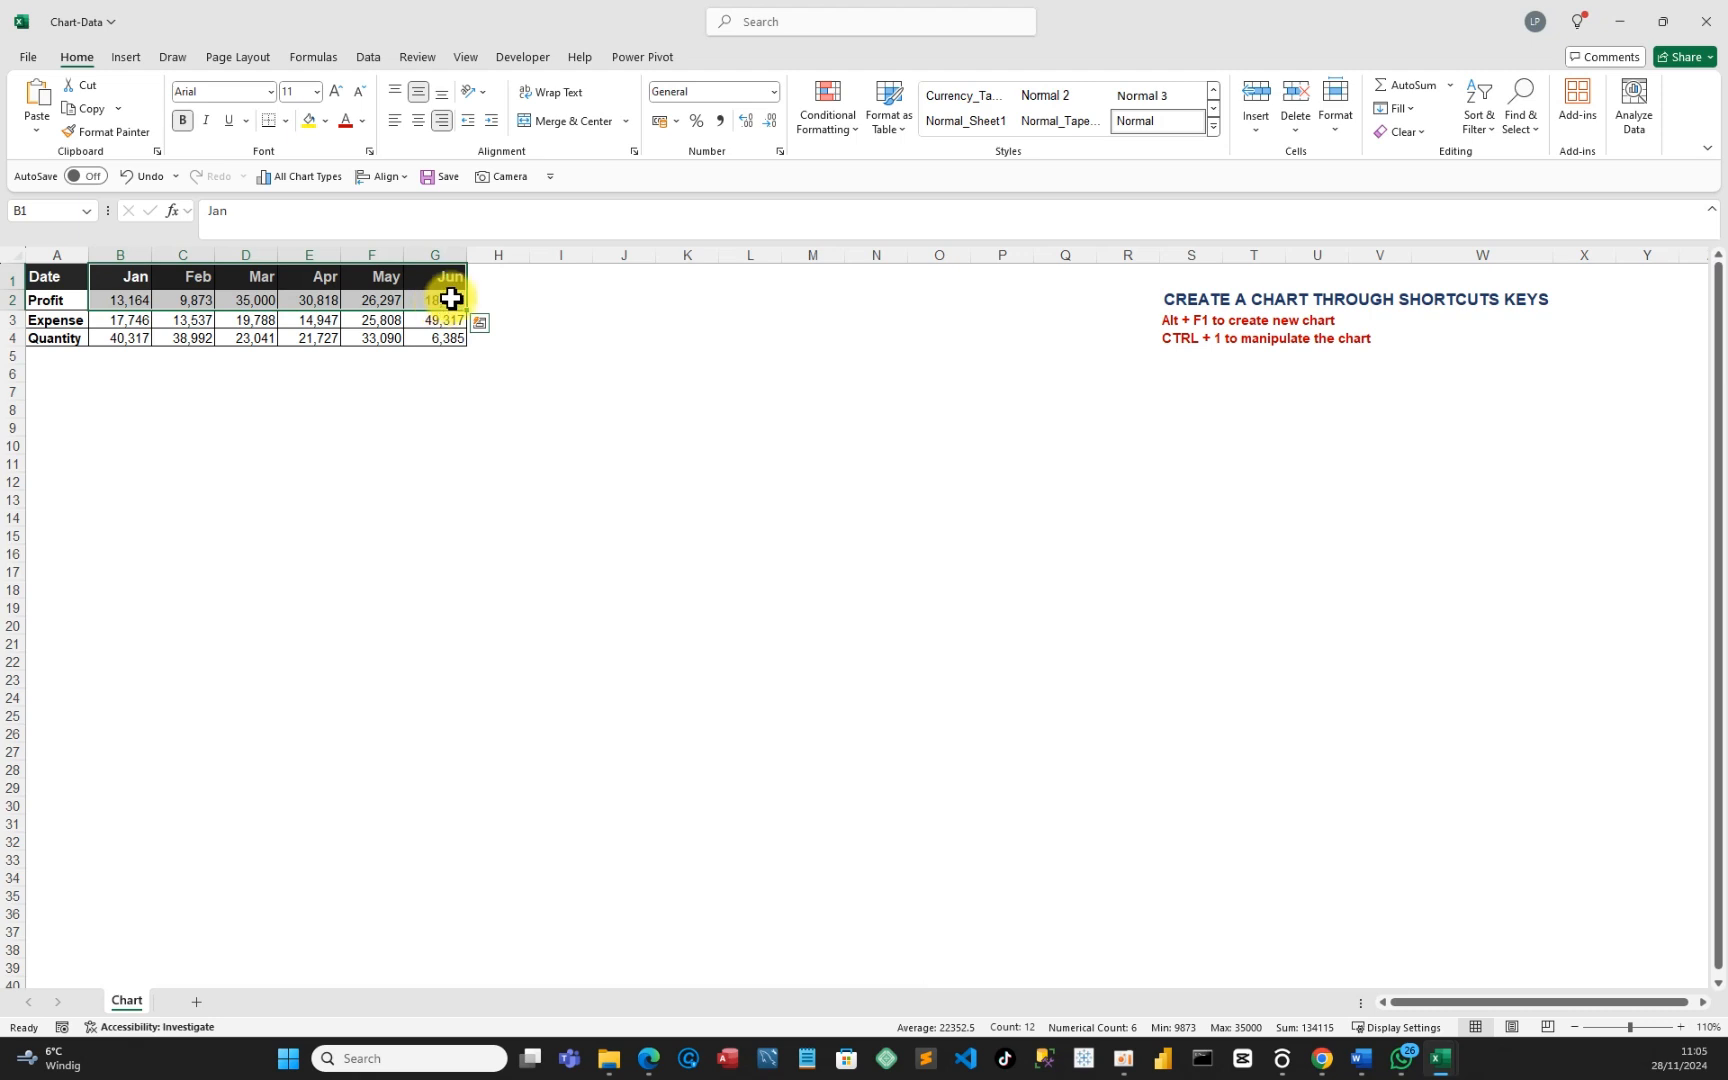
click(133, 58)
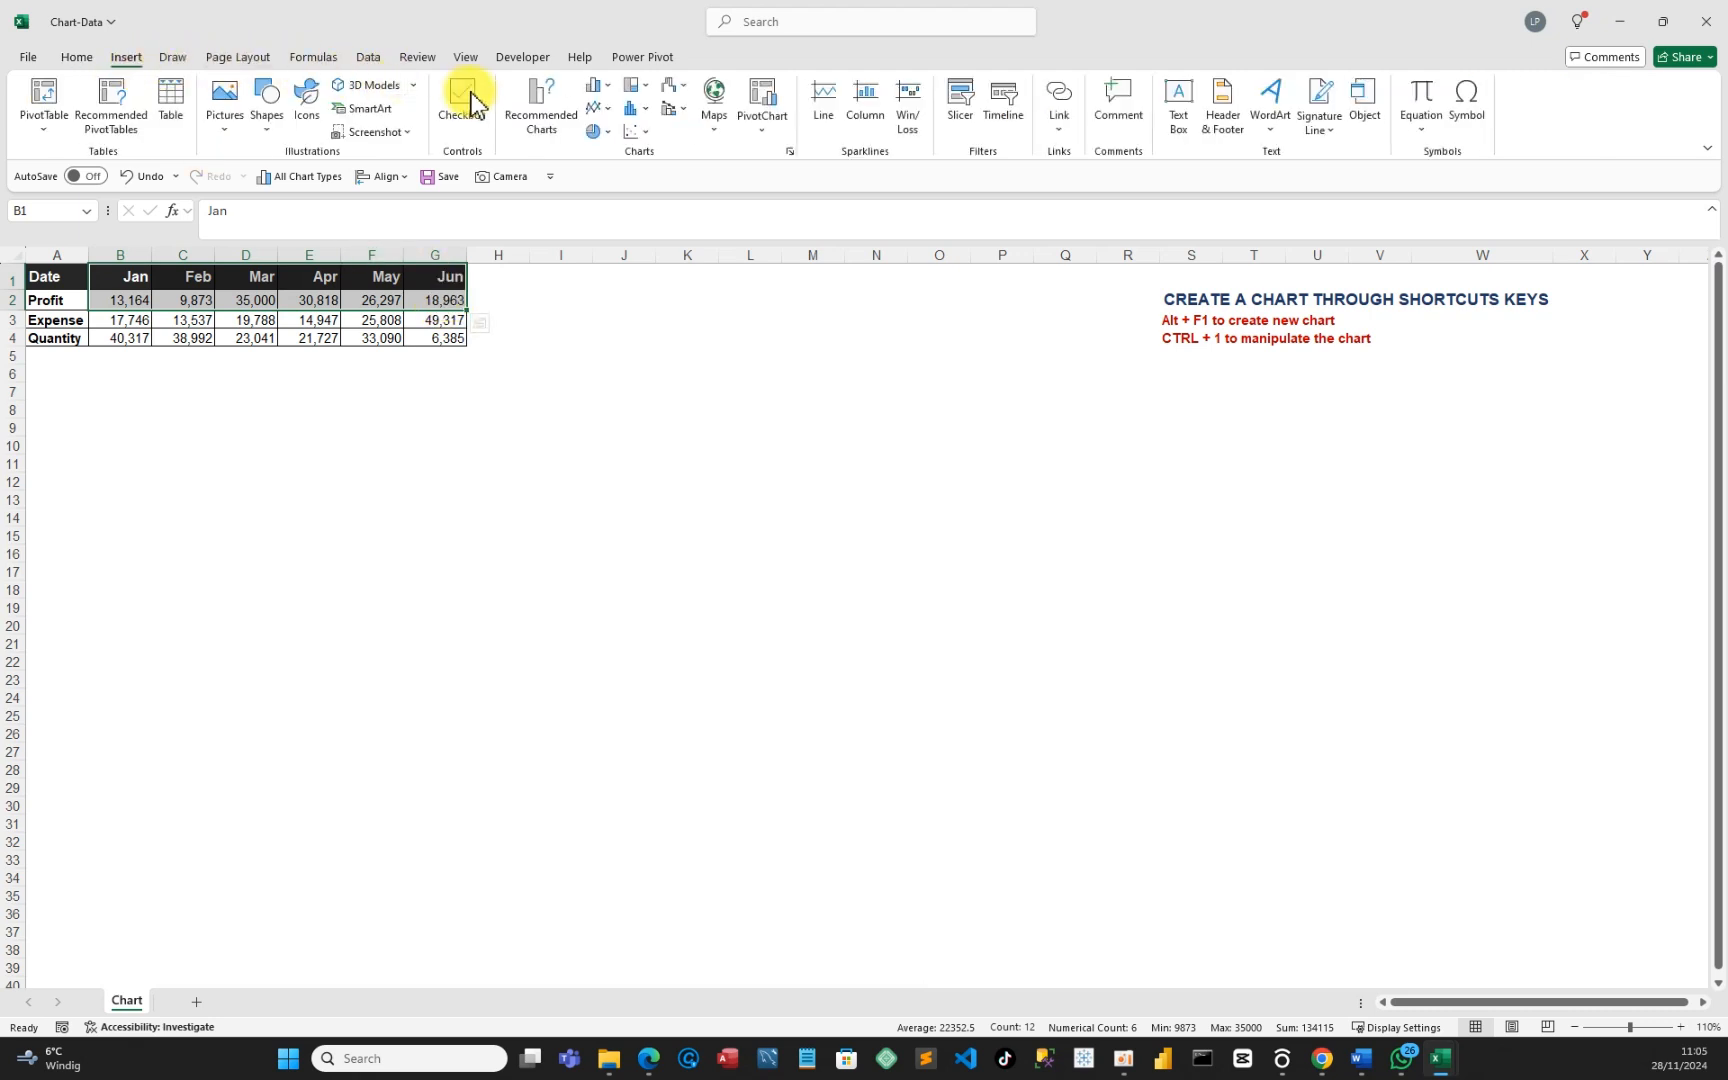
click(541, 110)
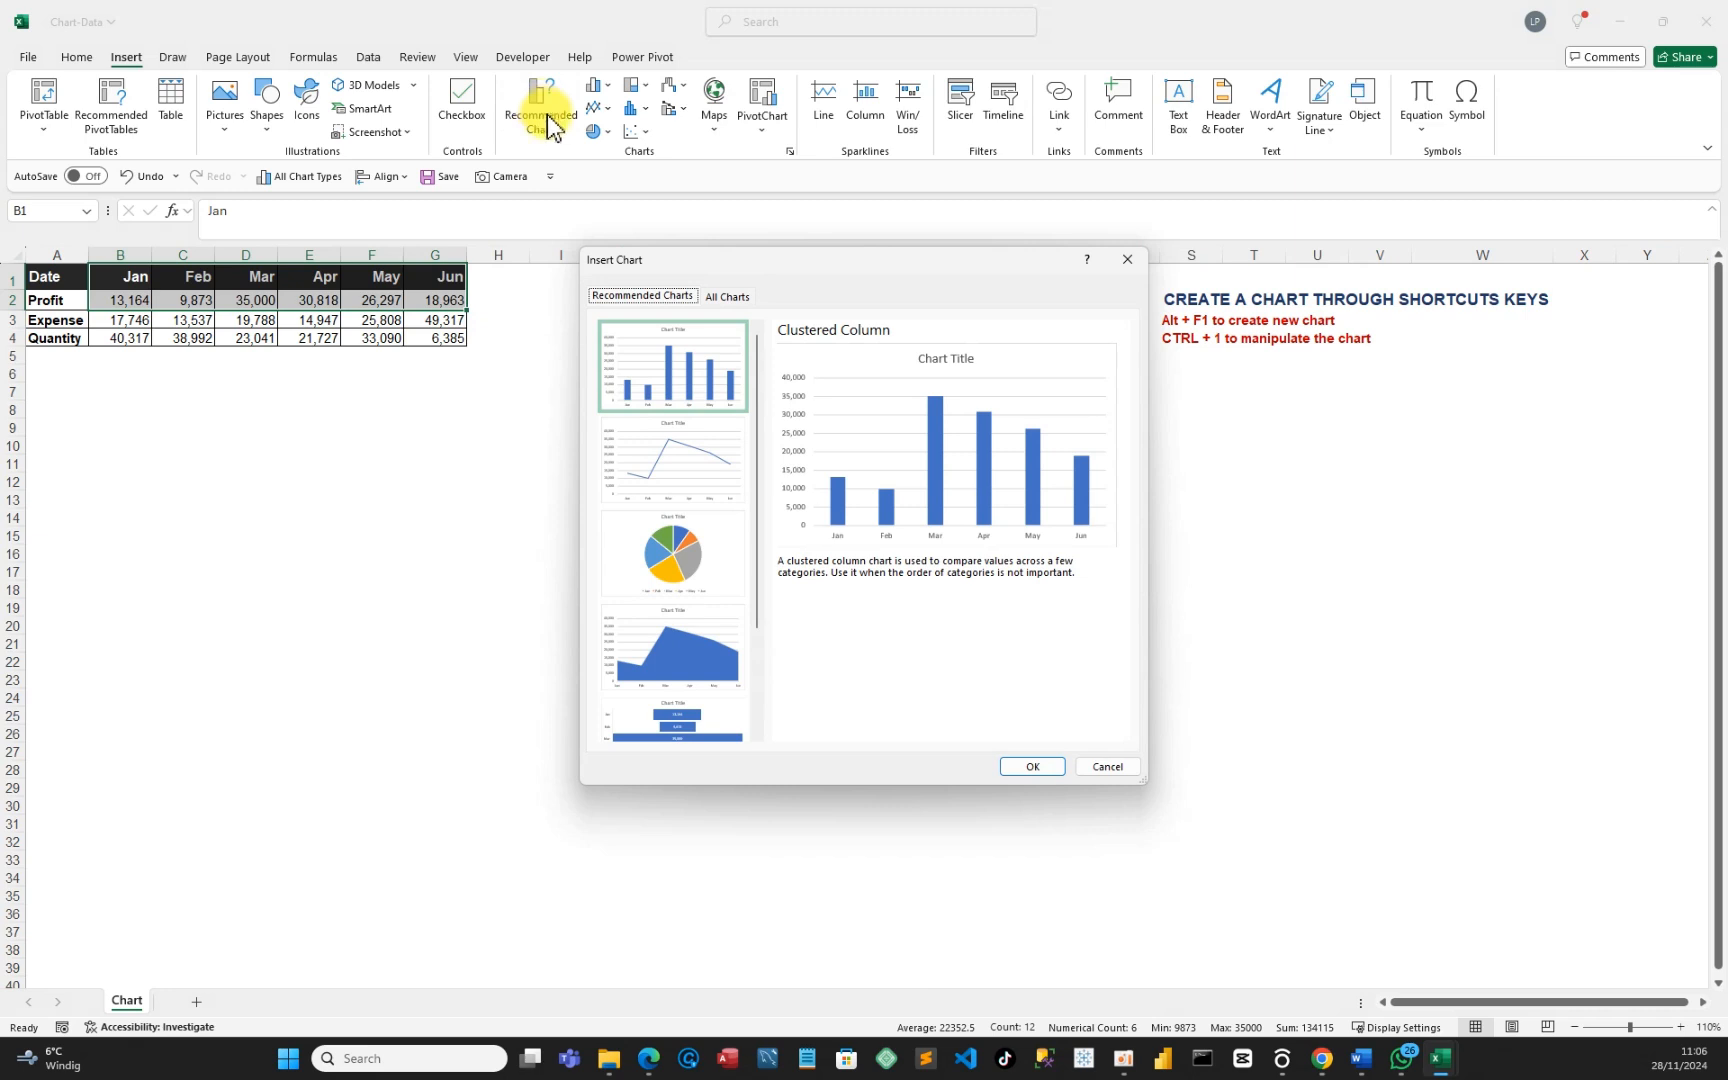
click(1100, 765)
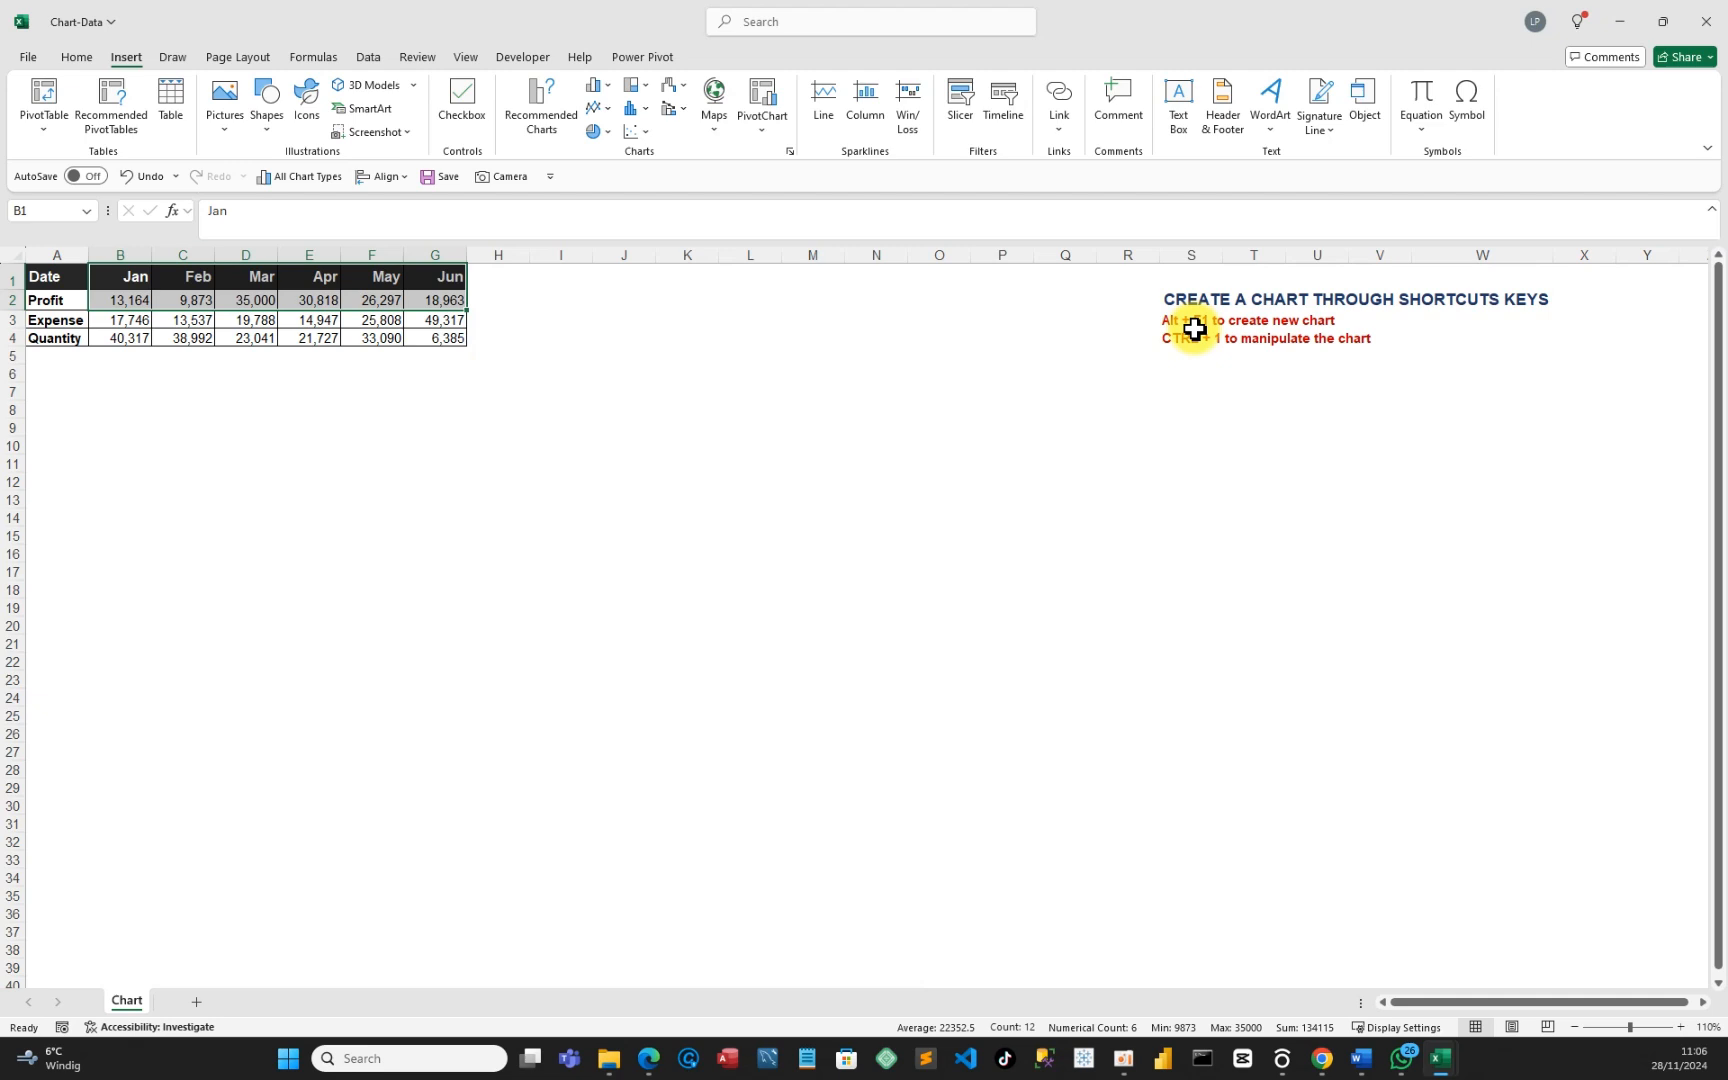
Insert a Profit column chart with Alt+F1 and move it below the table, undoing the tried chart styles.
key(alt+F1)
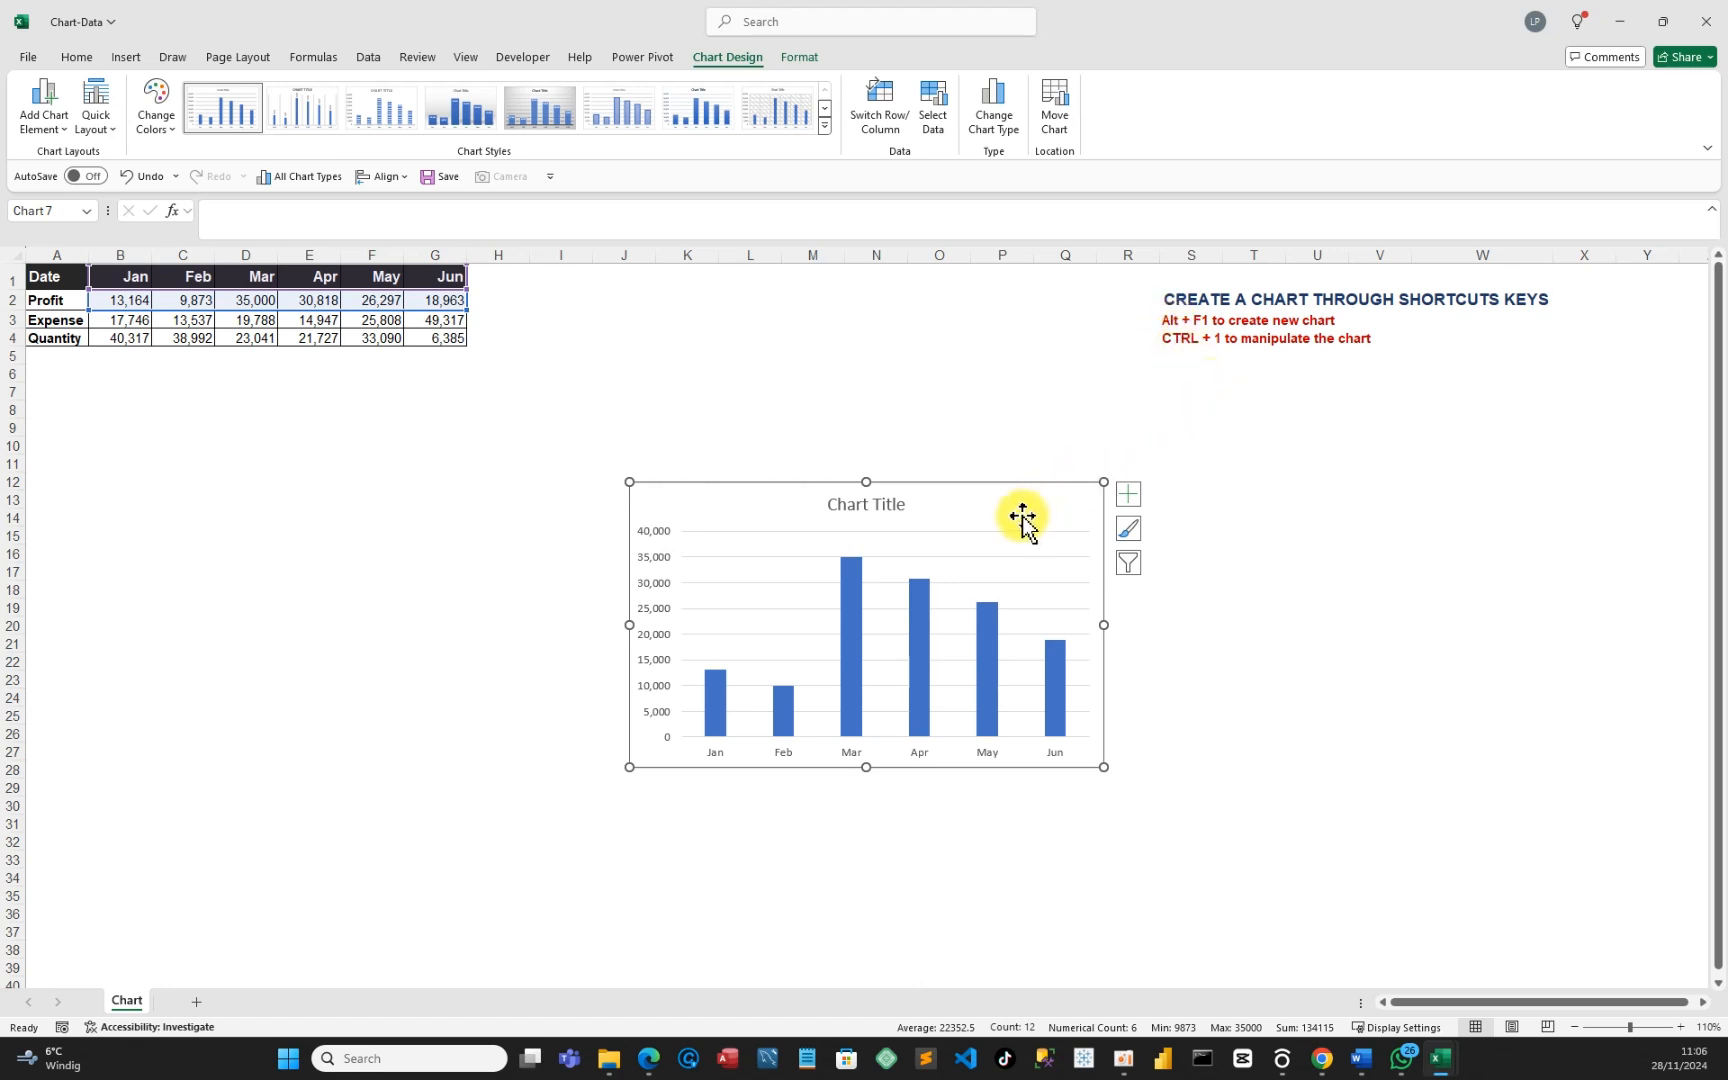
drag(1010, 506, 470, 414)
click(468, 112)
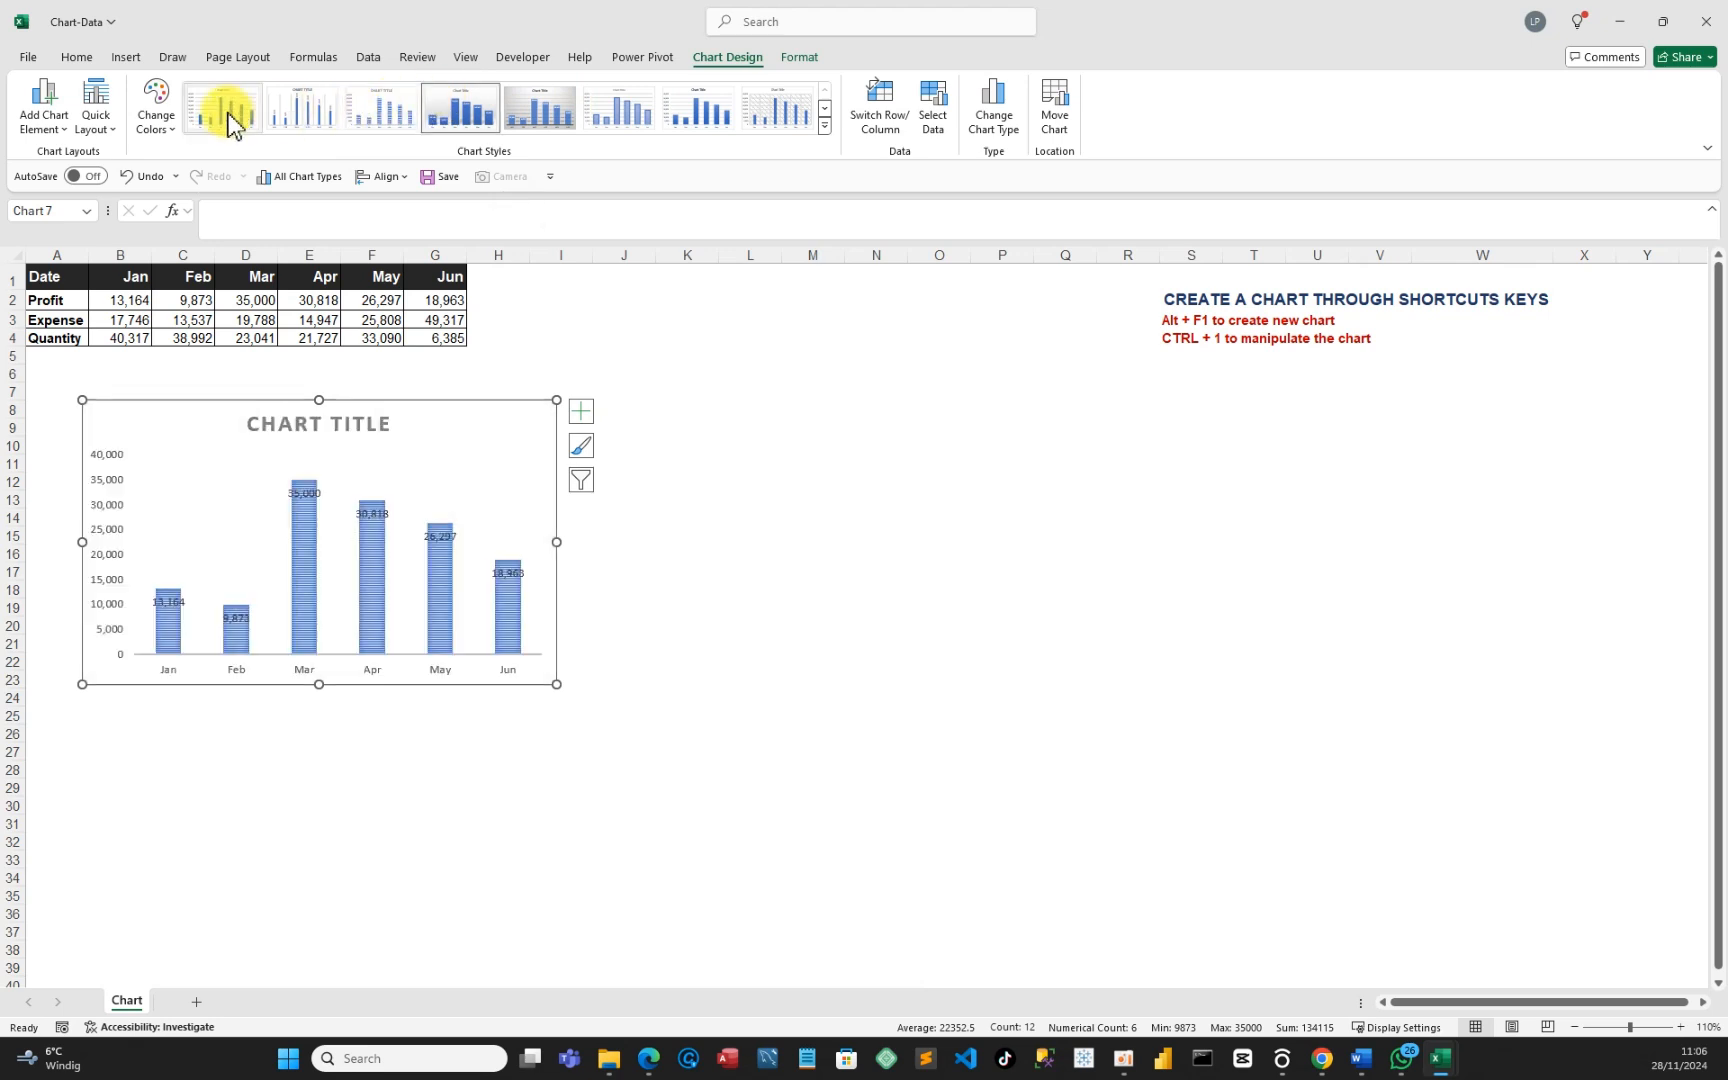
click(706, 110)
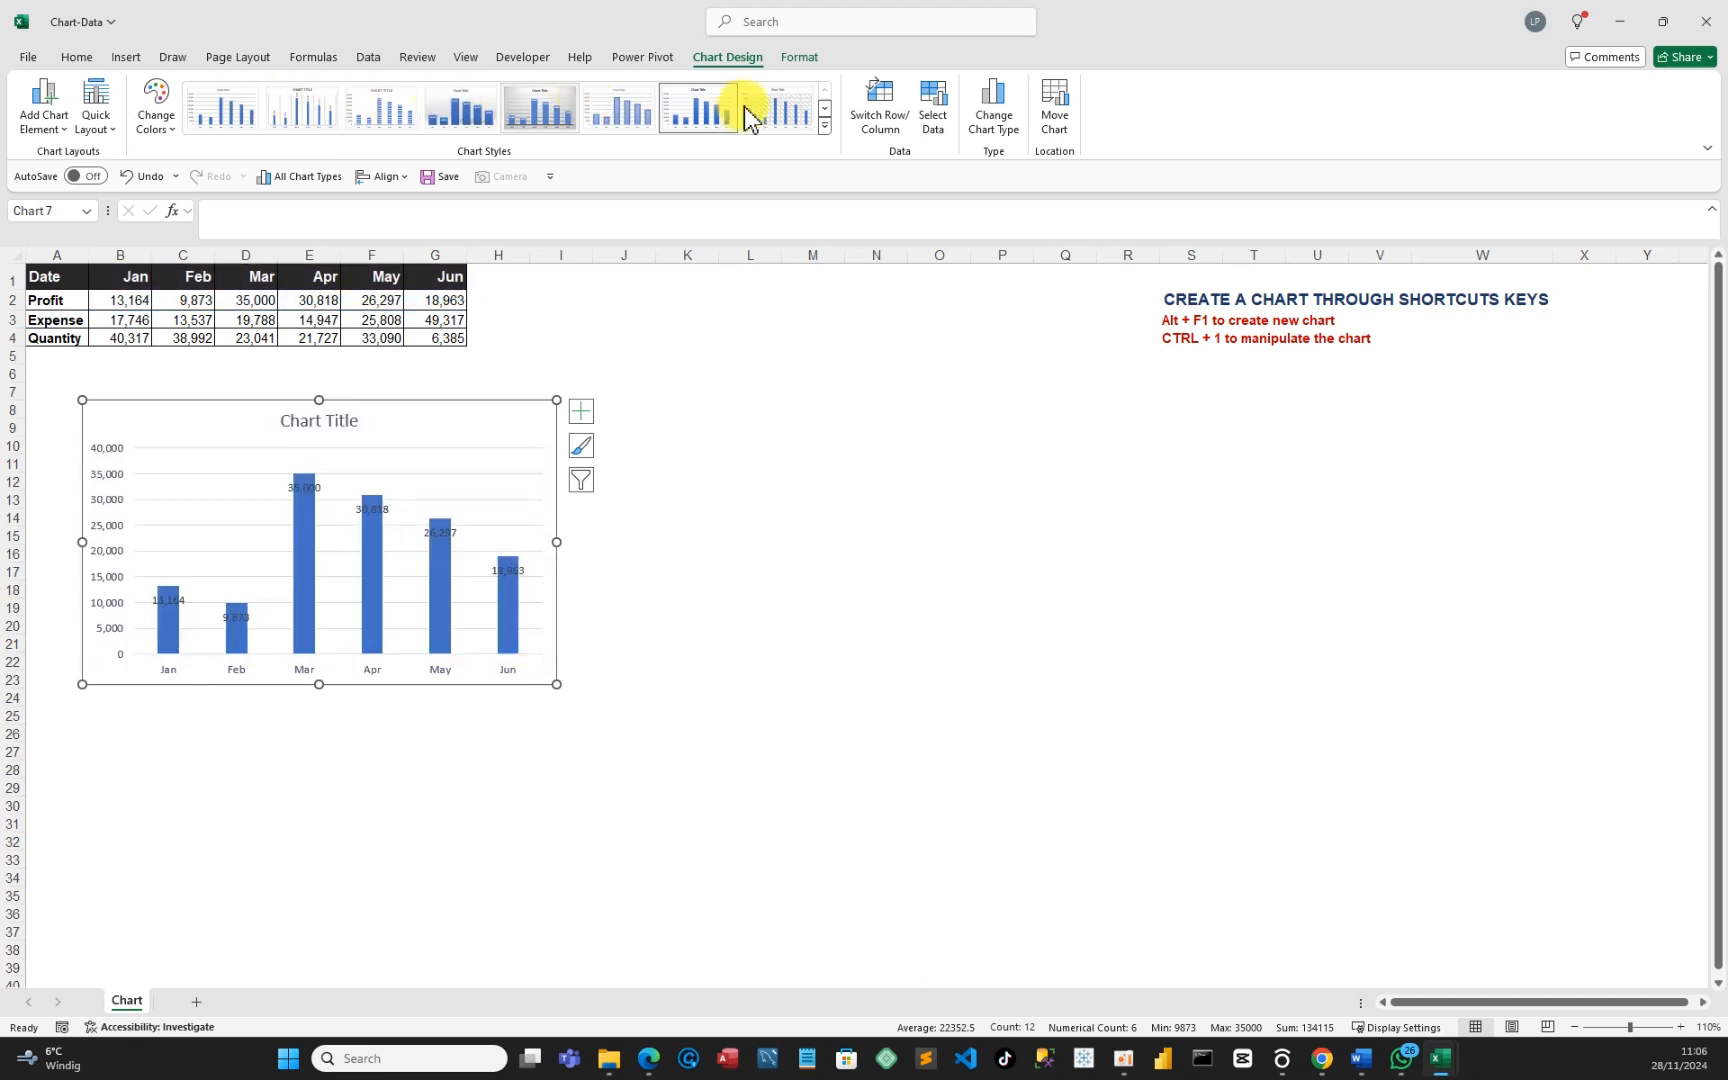
click(826, 127)
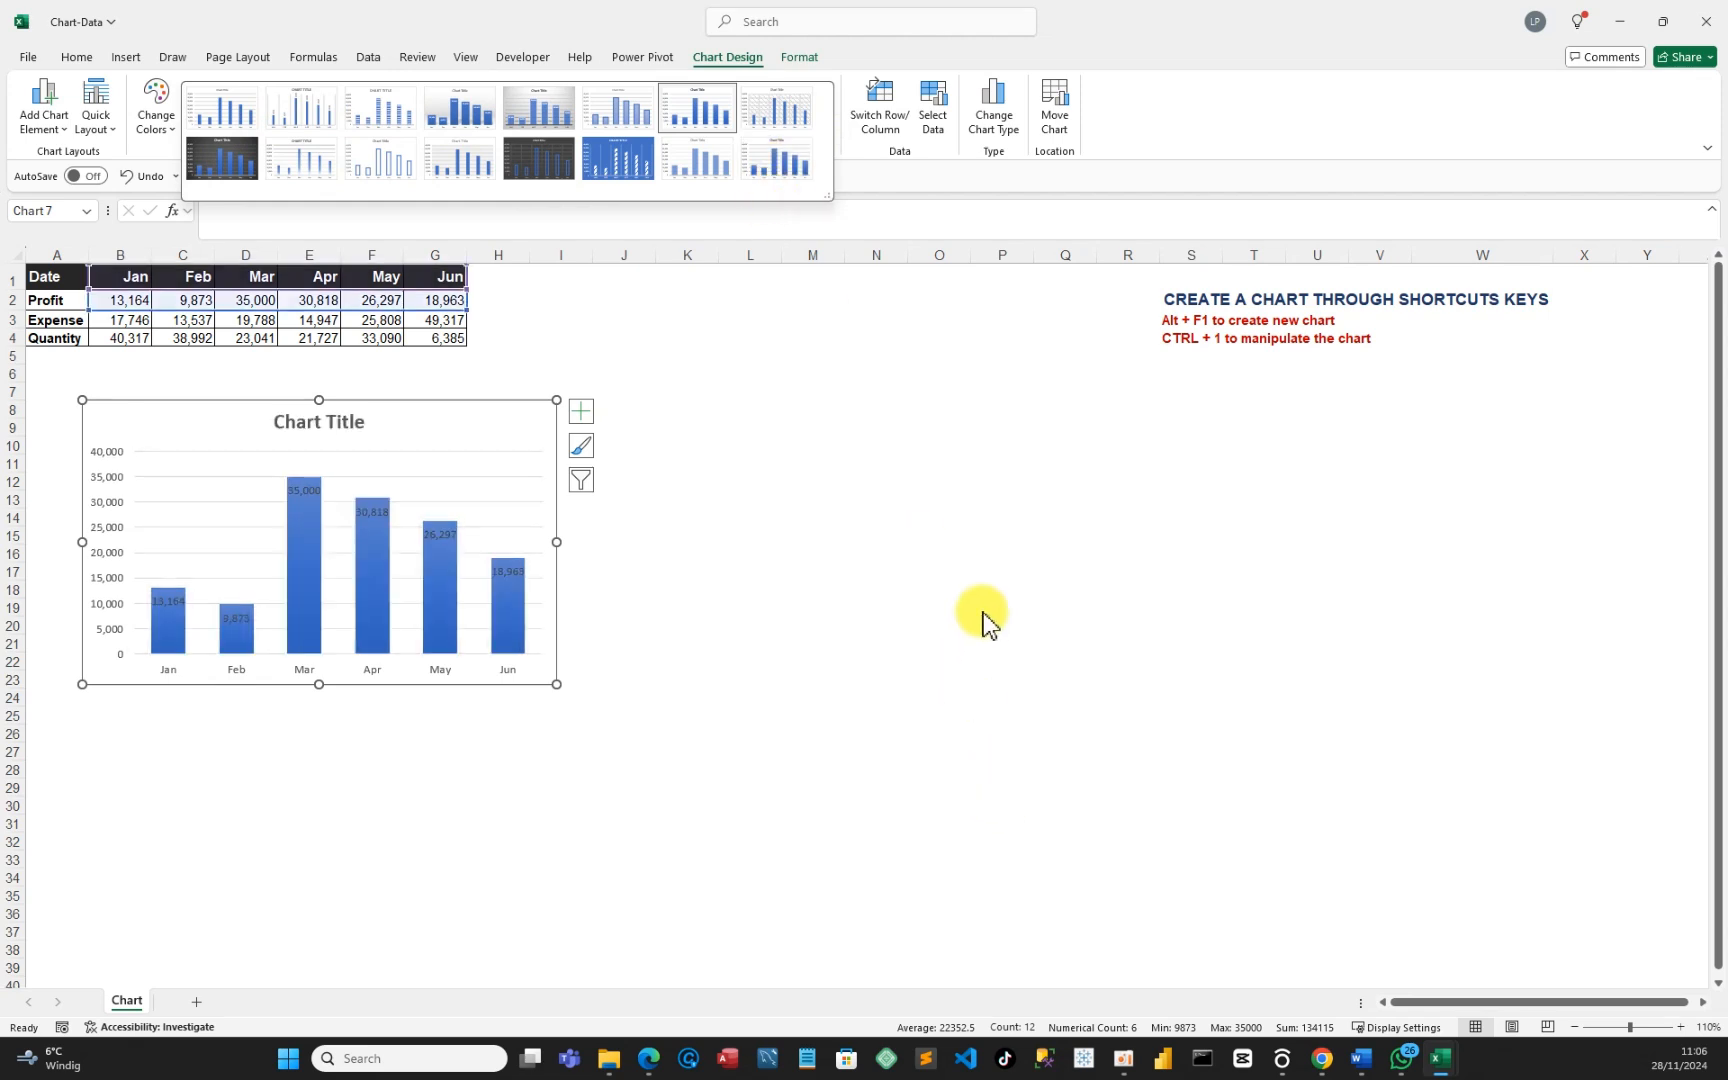
click(817, 419)
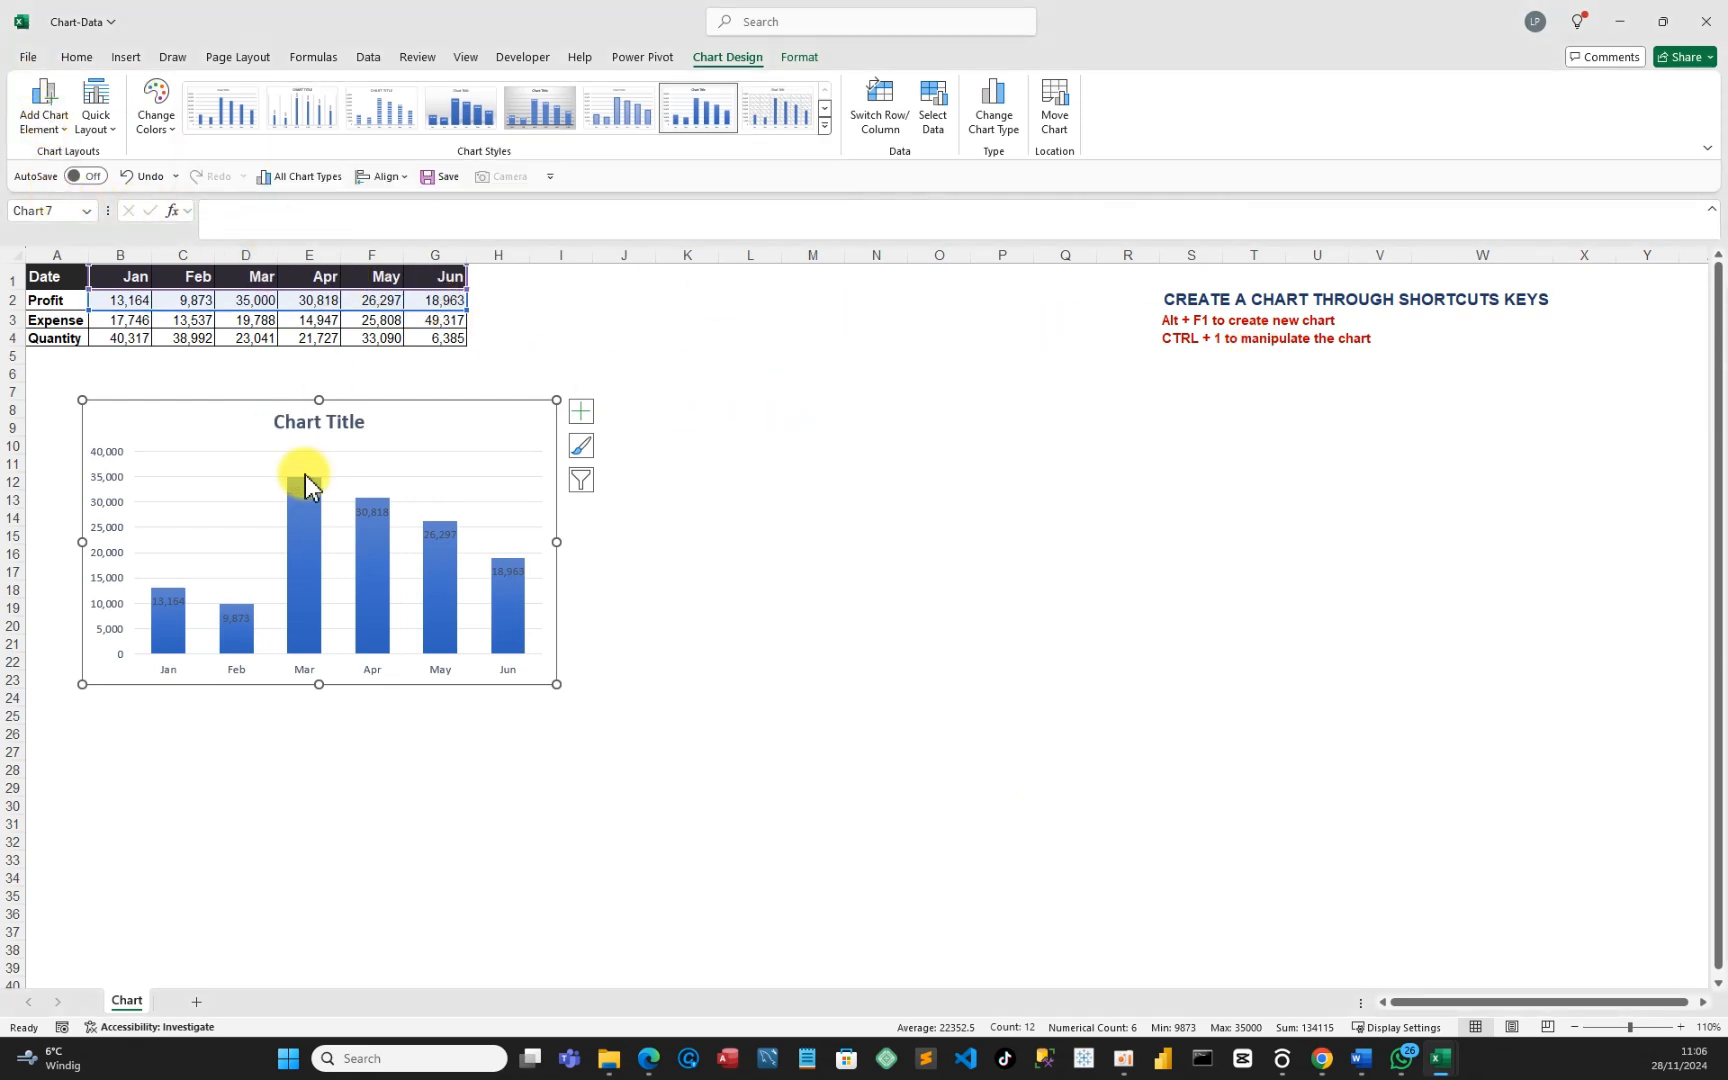
click(130, 178)
Undo repeatedly until the original three labelled charts return, then click an empty cell.
click(130, 178)
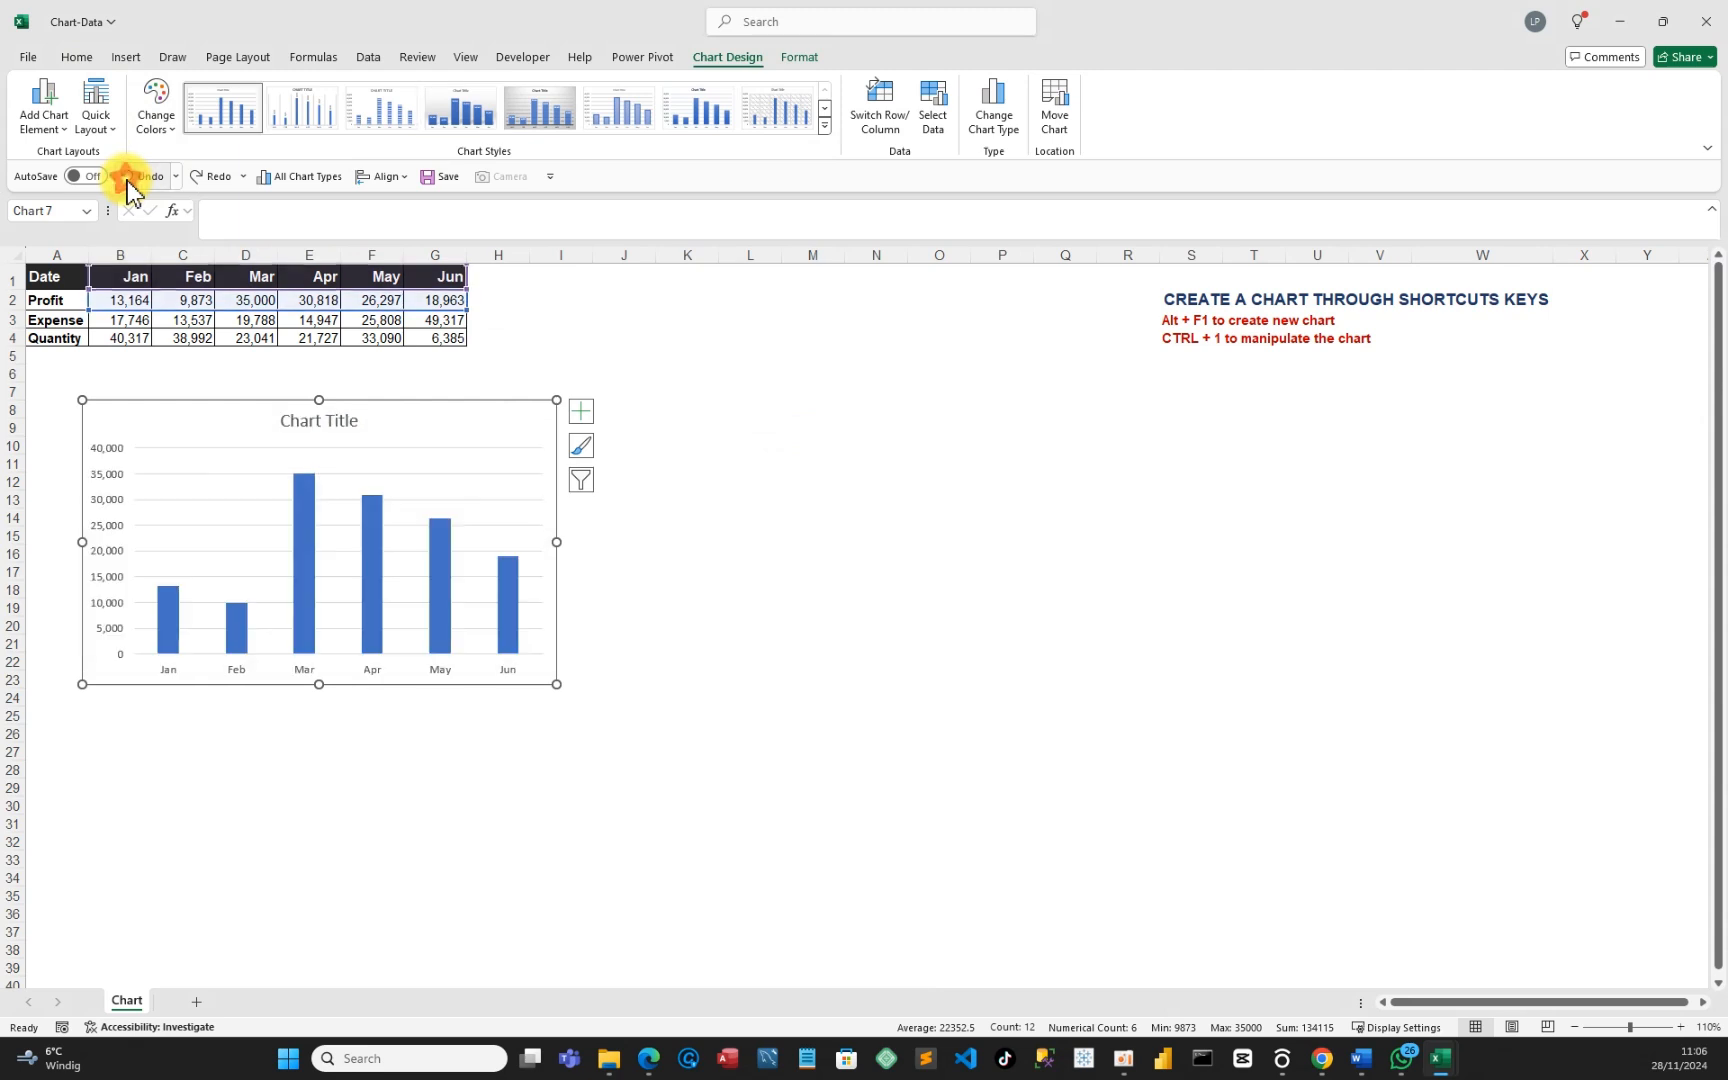
click(130, 178)
click(127, 178)
click(126, 178)
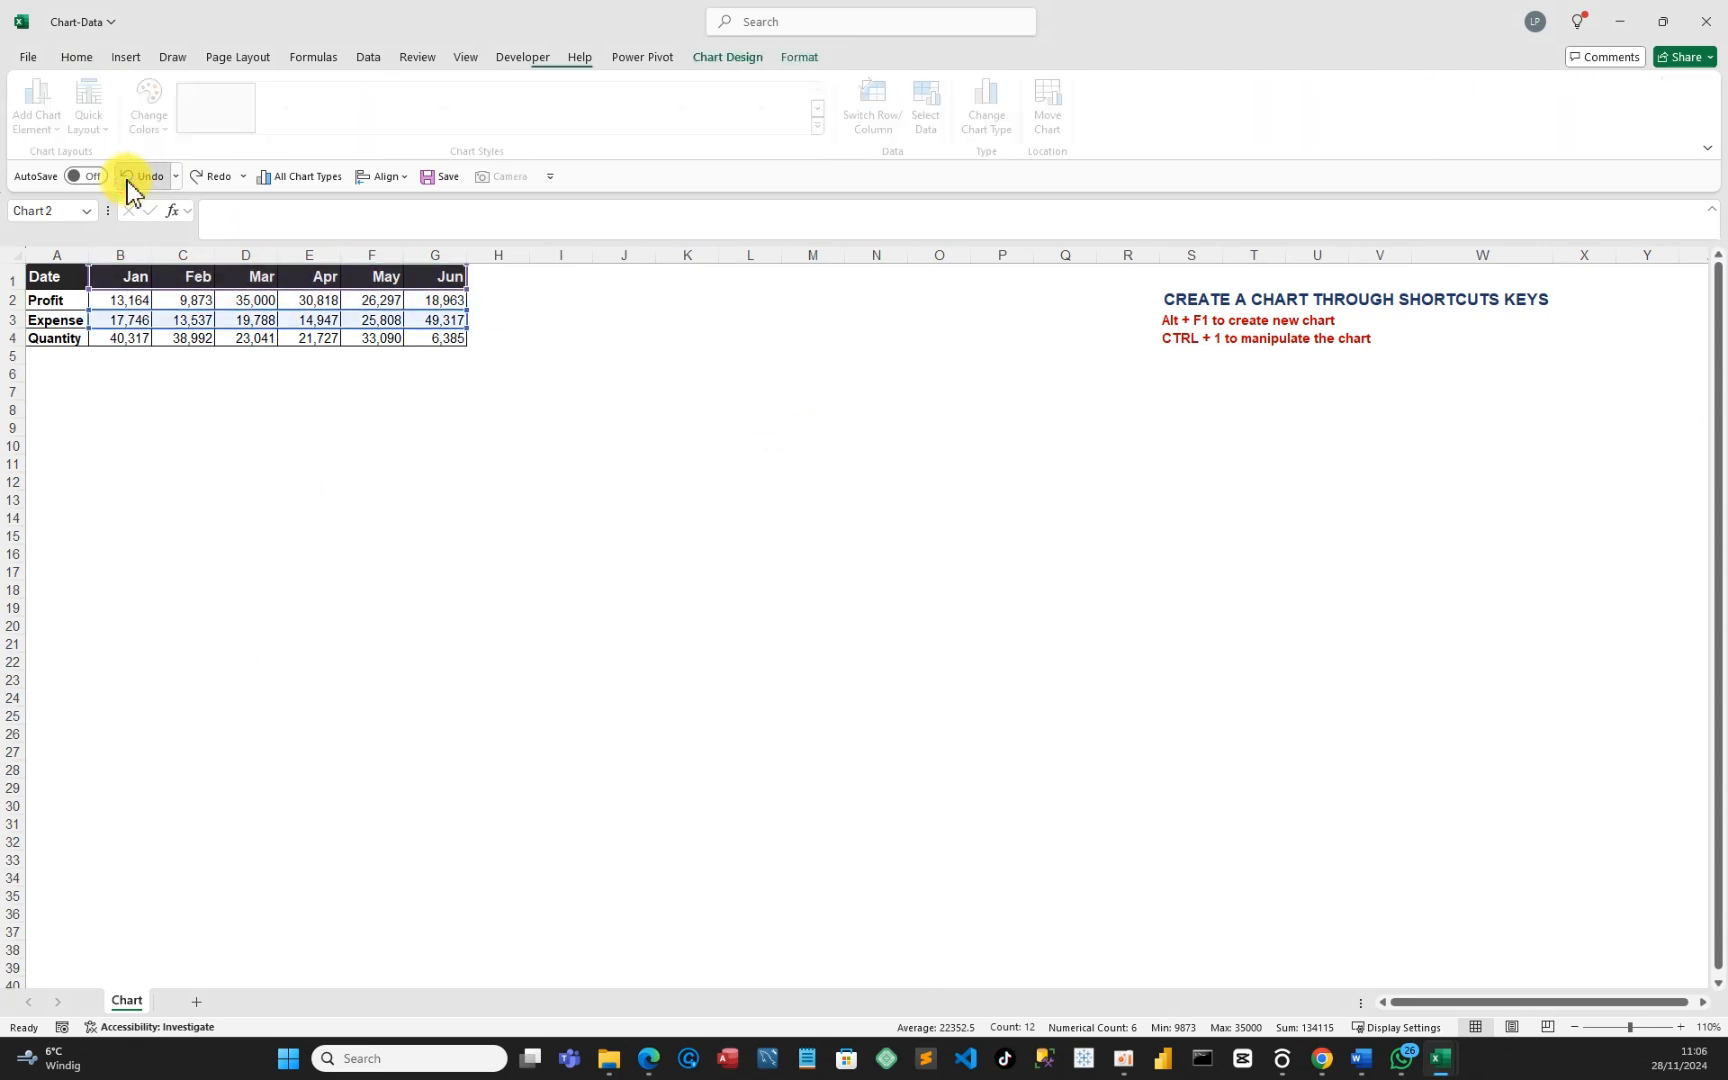
click(125, 178)
click(125, 178)
click(125, 178)
click(126, 179)
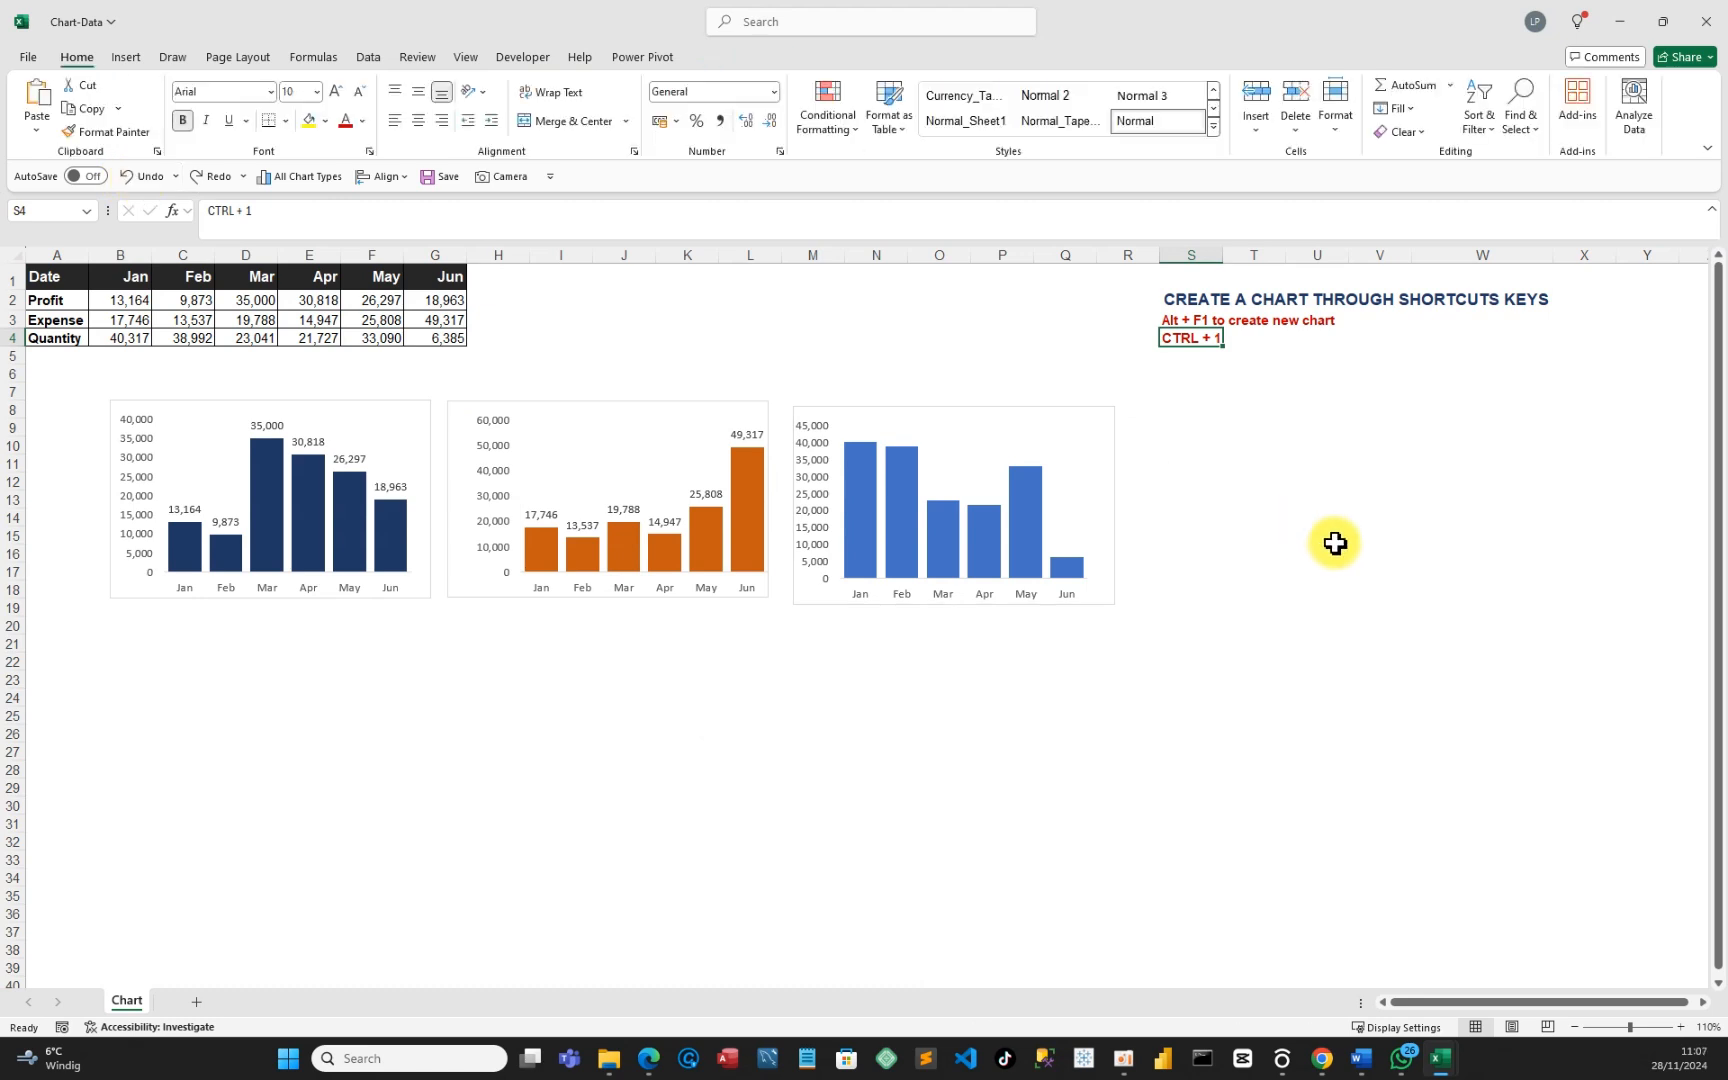
click(1488, 481)
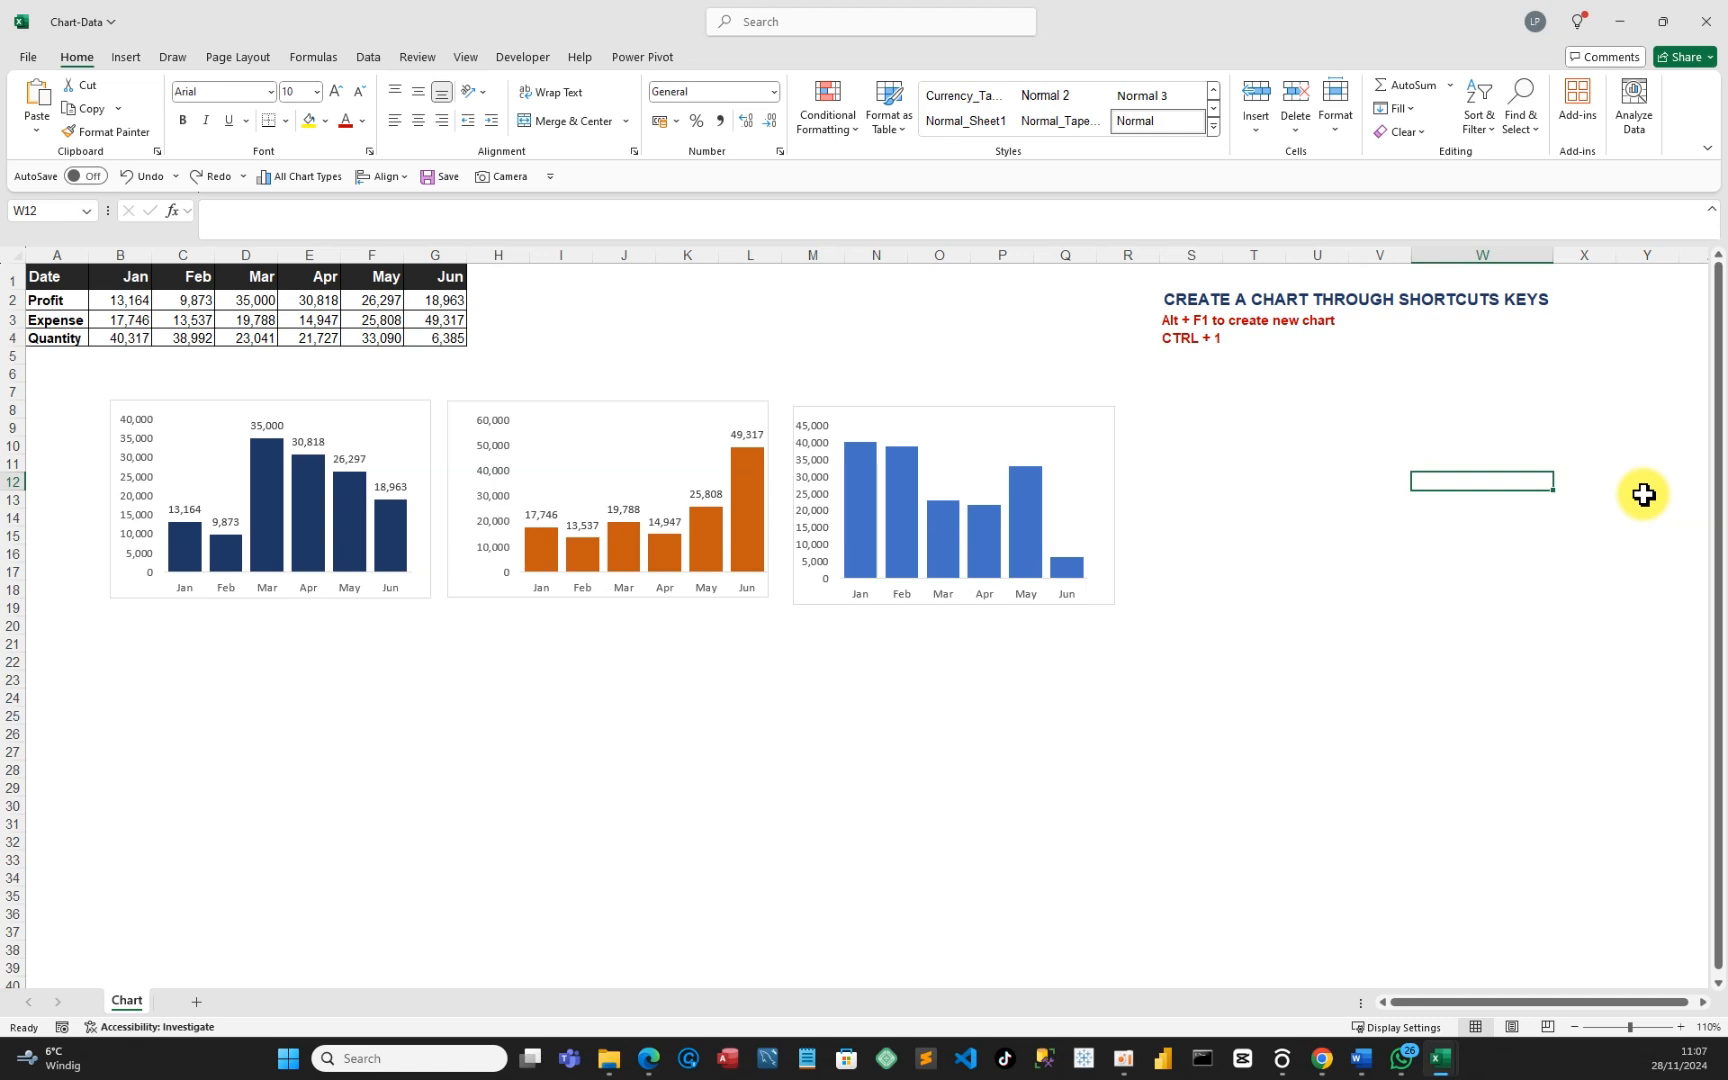
Clear the Profit, Expense and Quantity charts again, then select the month headers and Profit row.
click(376, 415)
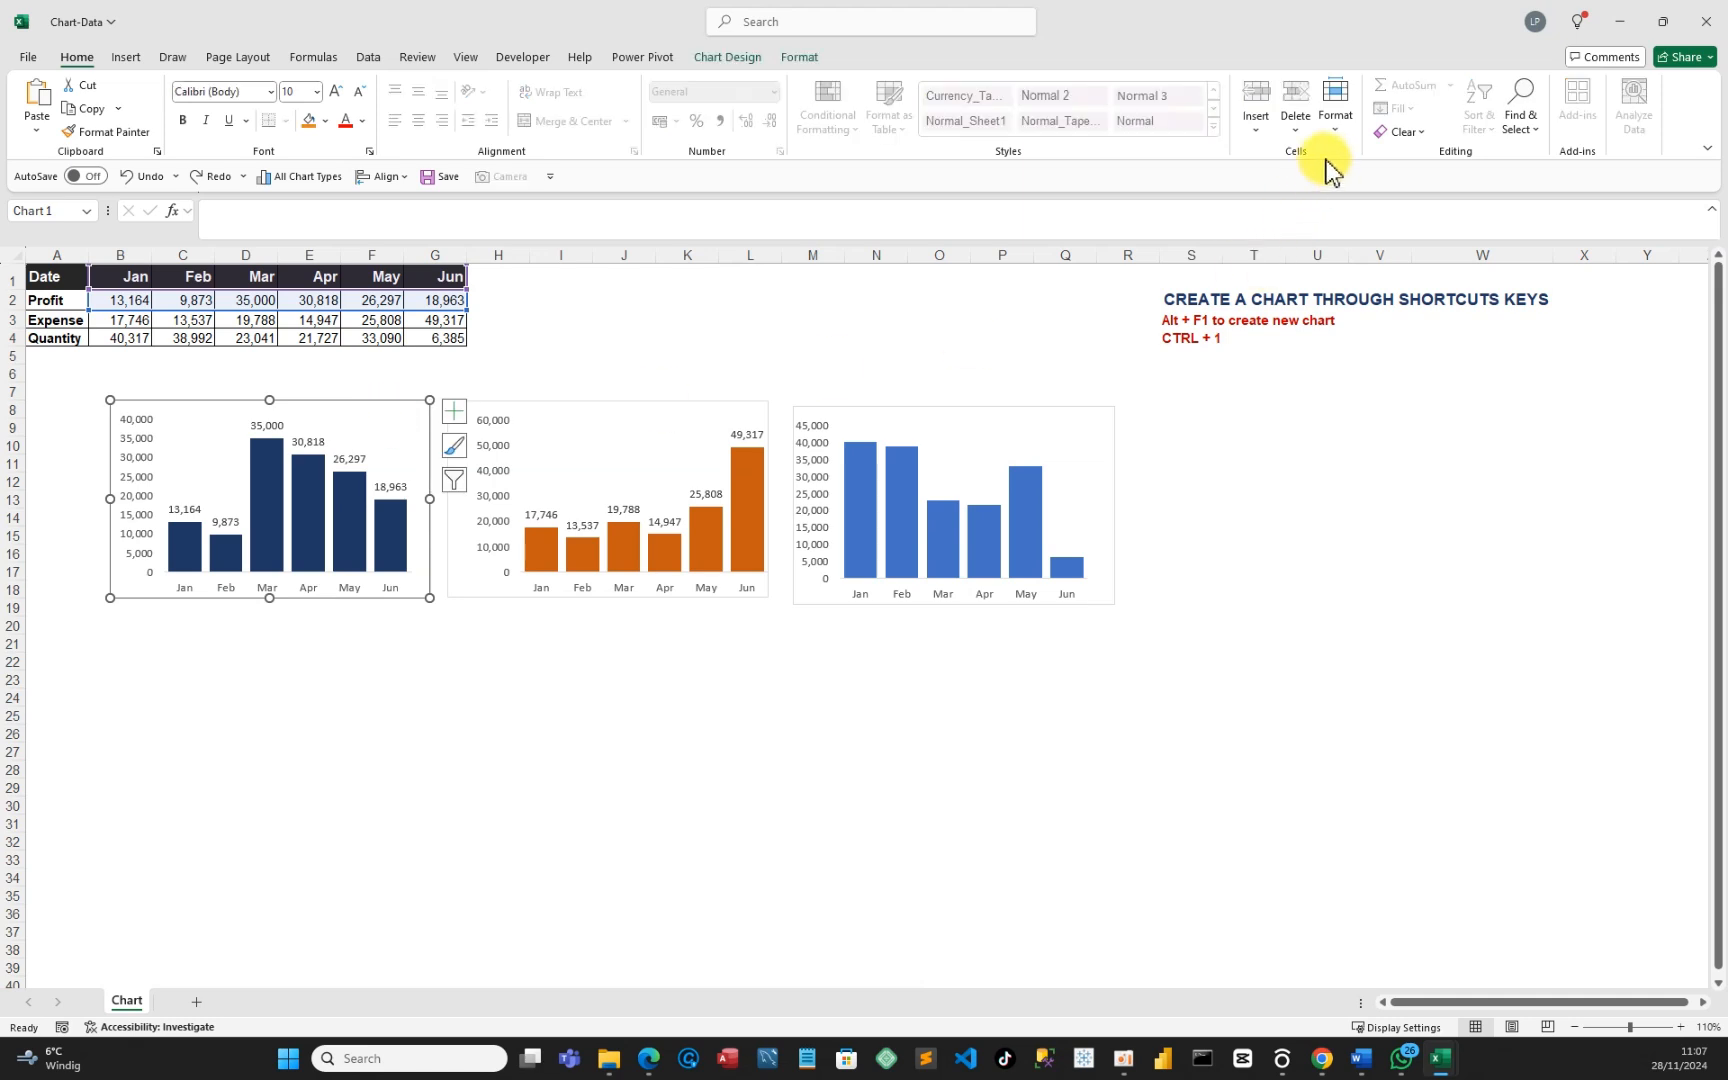
click(1416, 140)
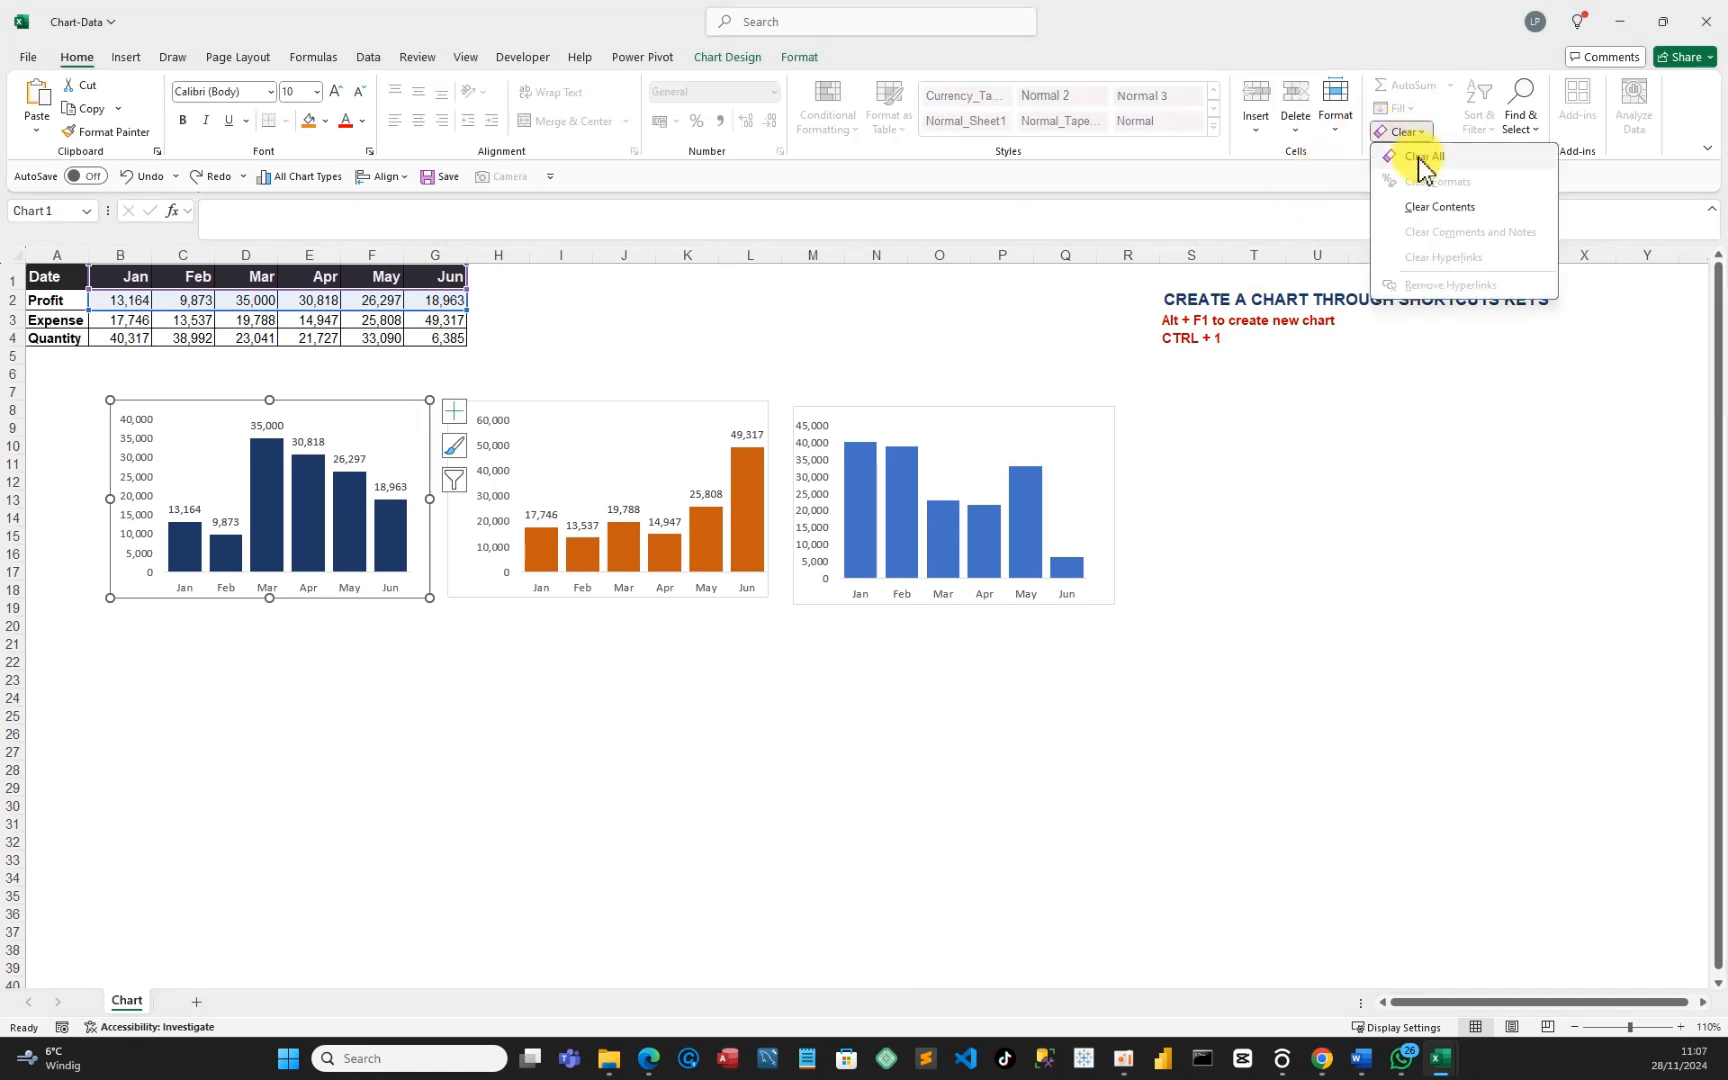
click(1420, 160)
click(553, 430)
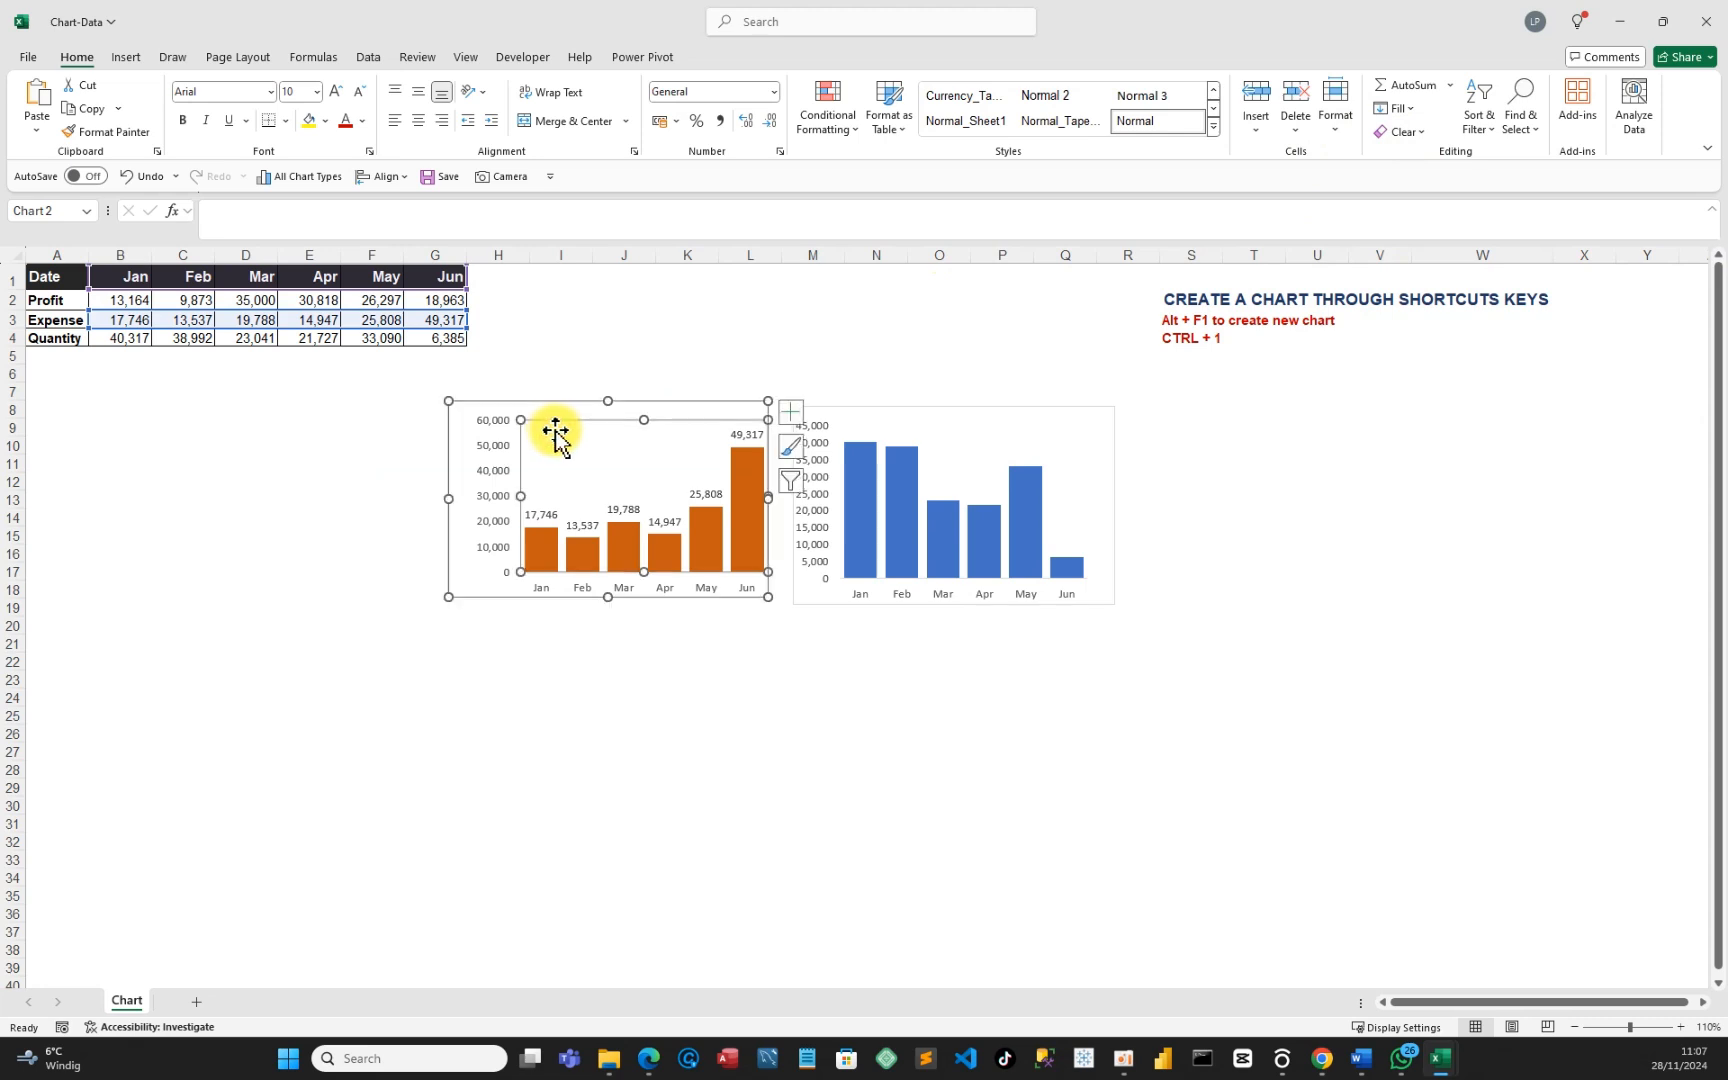
click(1424, 134)
click(1419, 161)
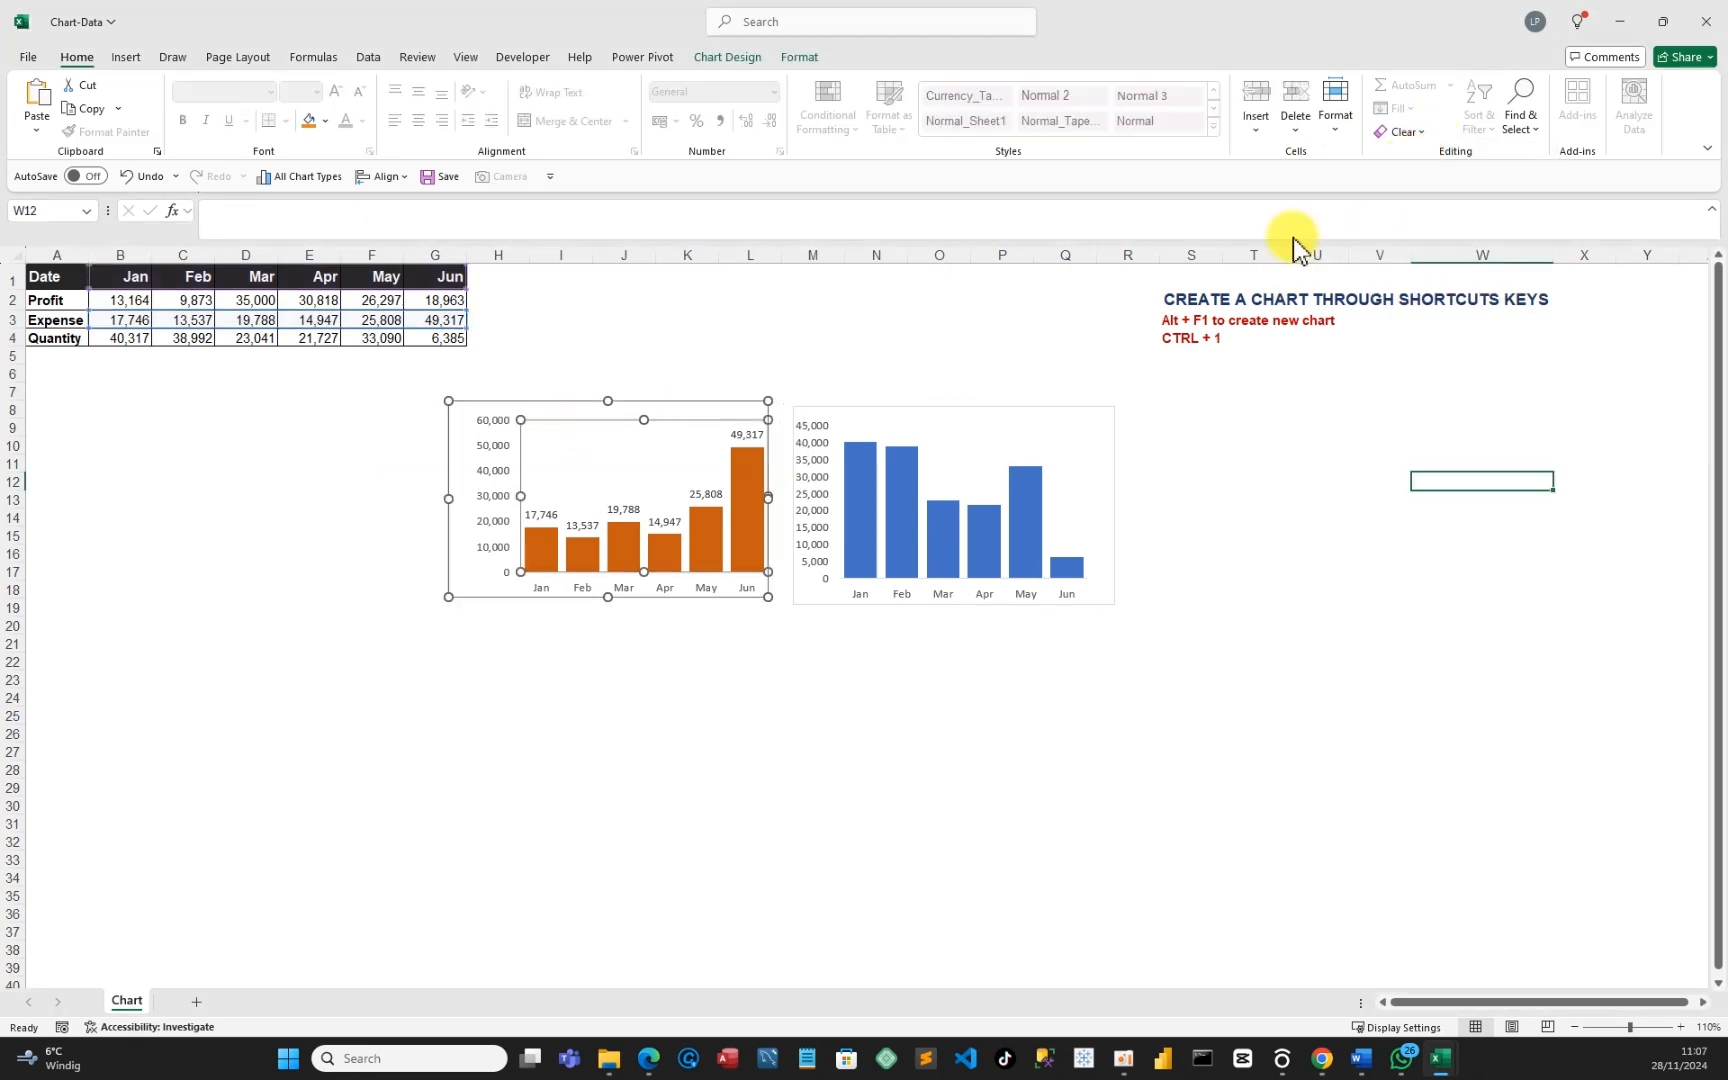
click(1003, 428)
click(1422, 134)
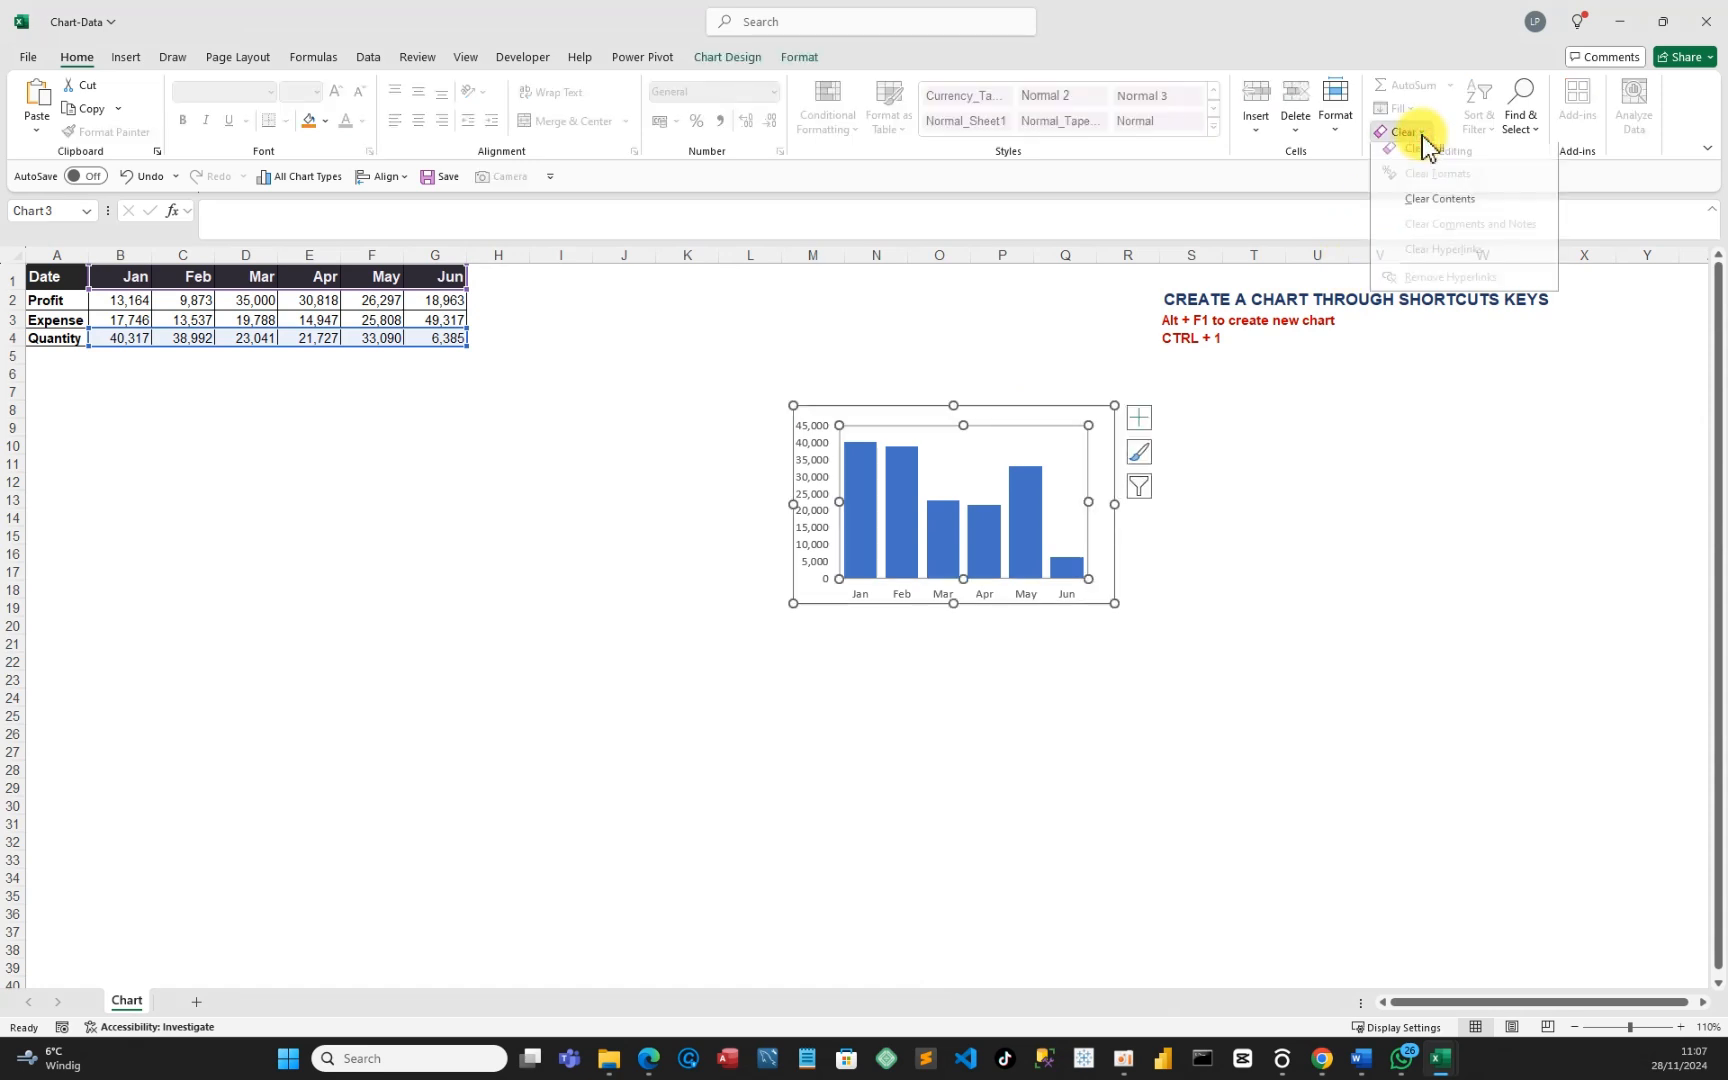
click(1410, 152)
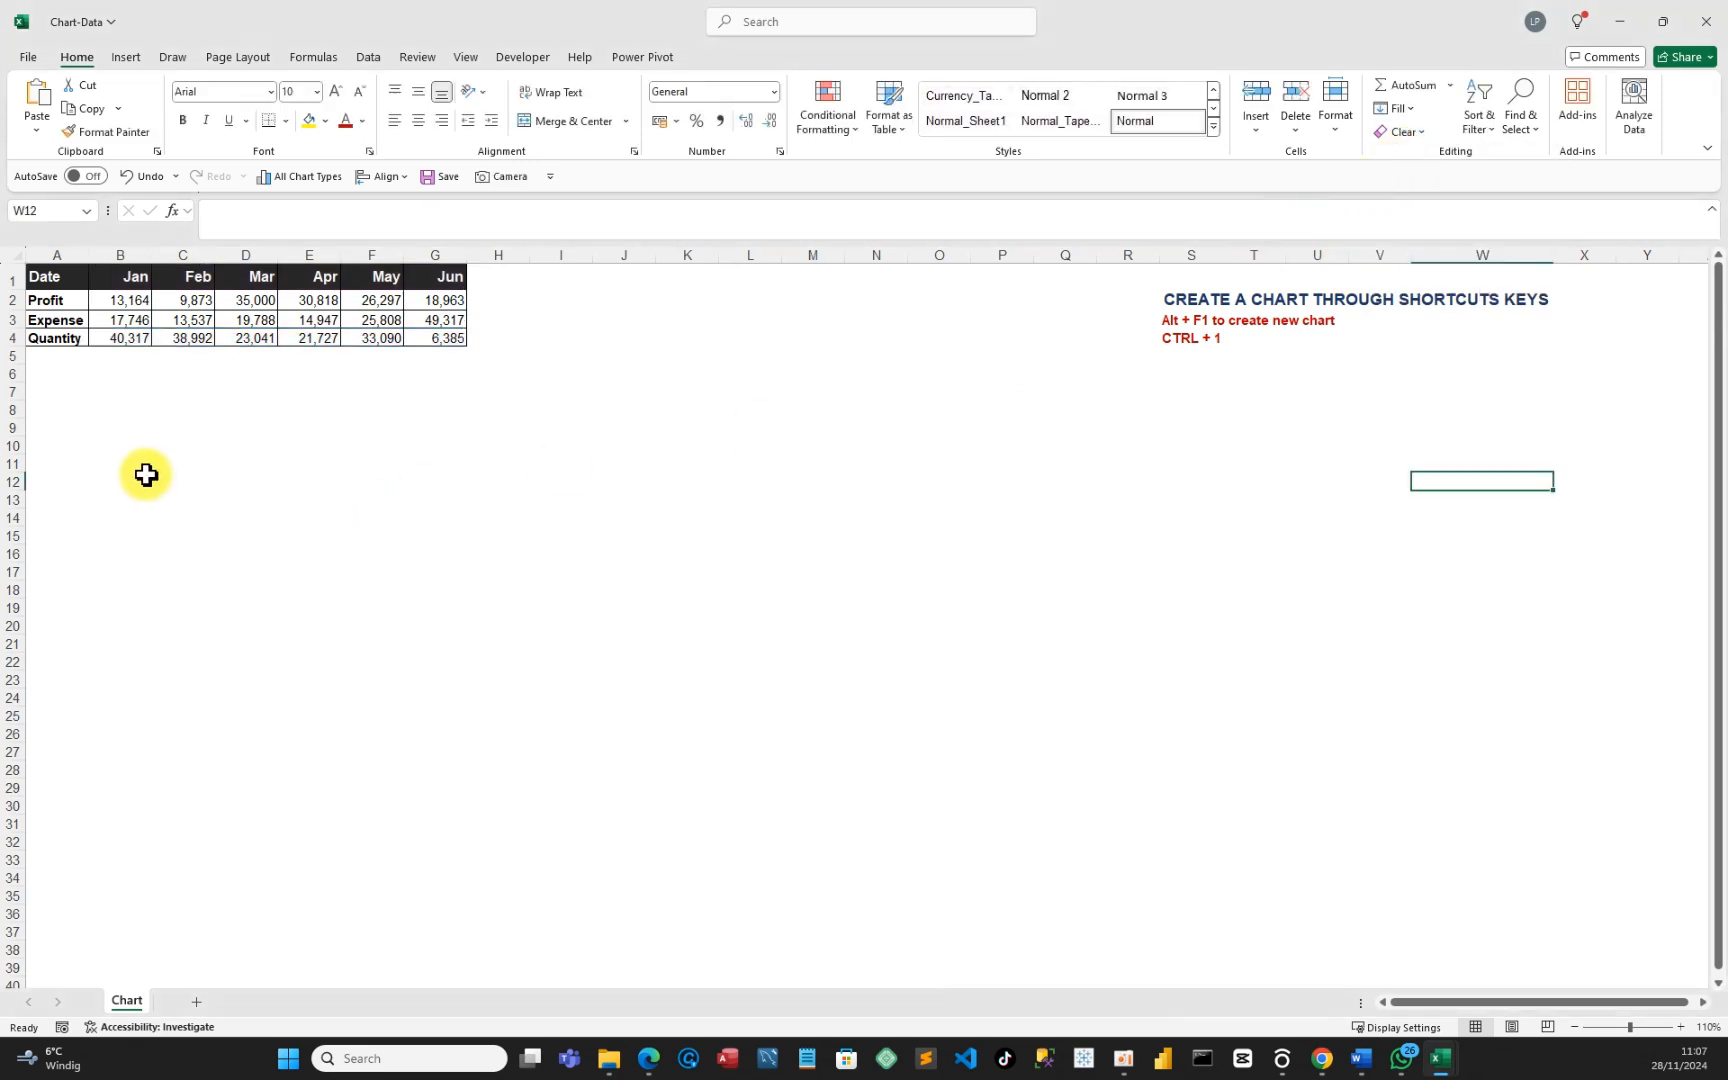
drag(123, 278, 435, 301)
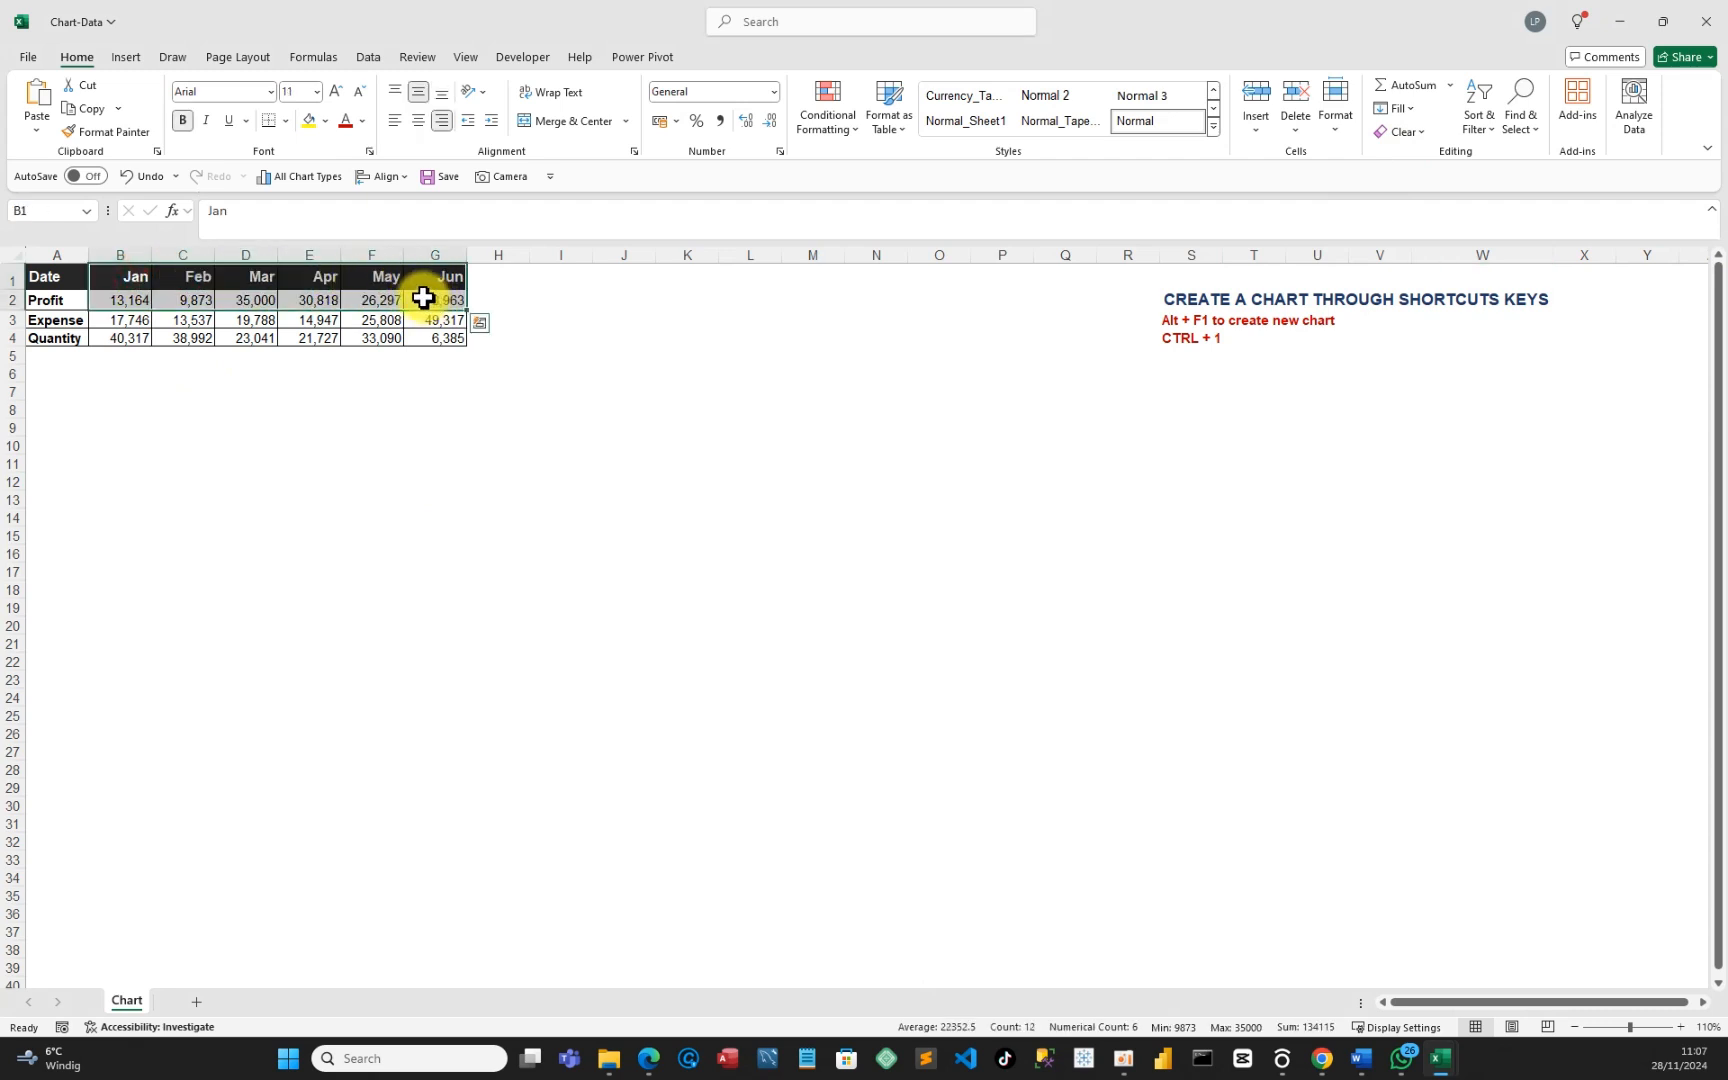
Preview the Profit Clustered Column in Recommended Charts and cancel without inserting it.
click(136, 60)
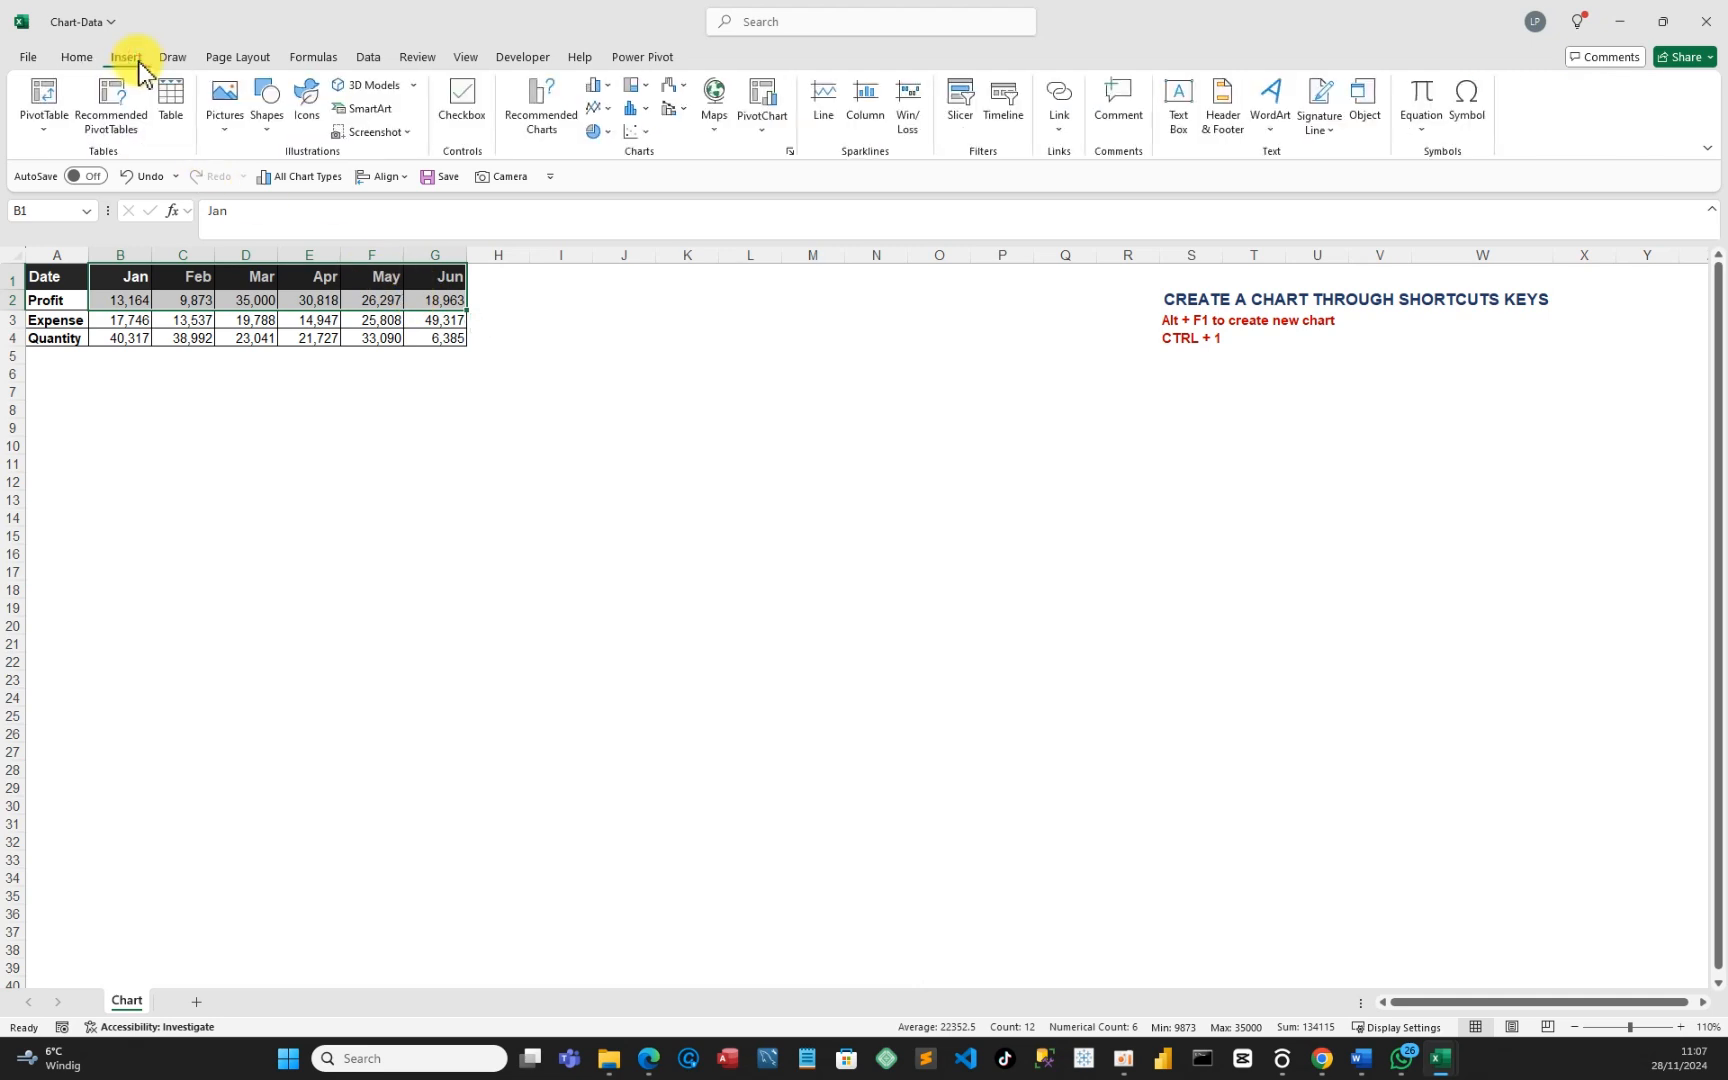
click(532, 106)
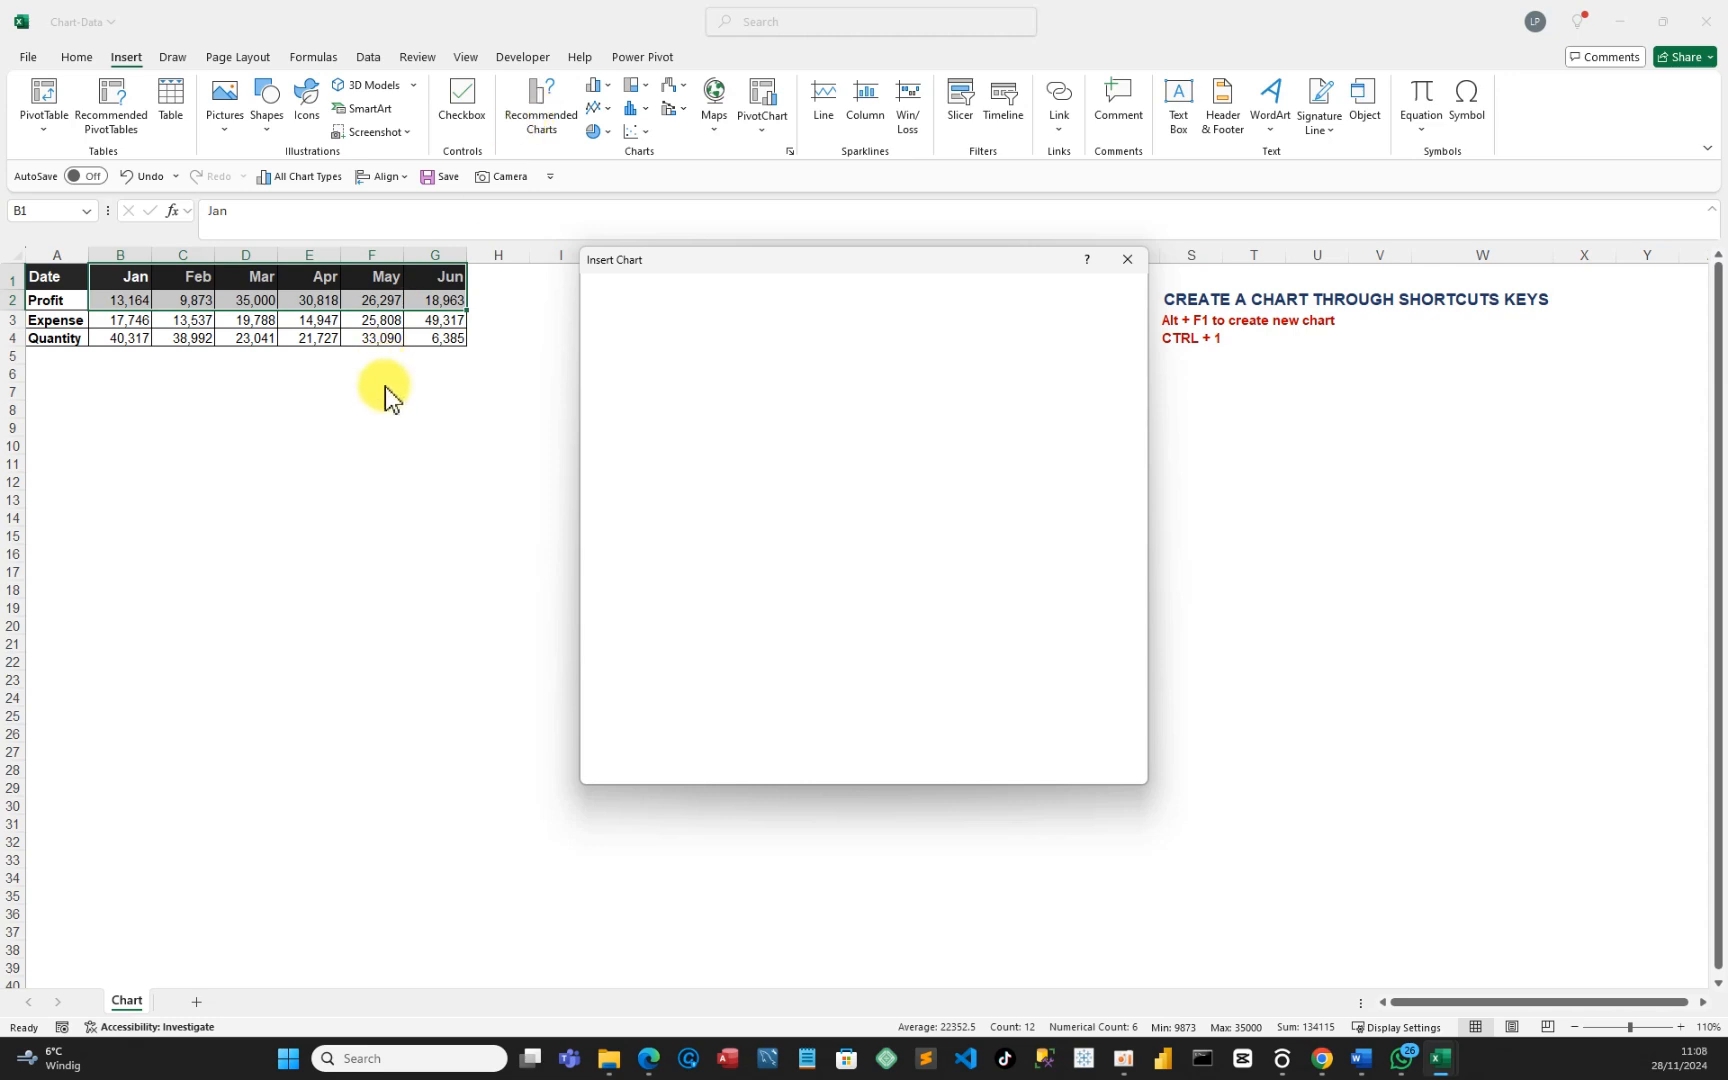
click(437, 396)
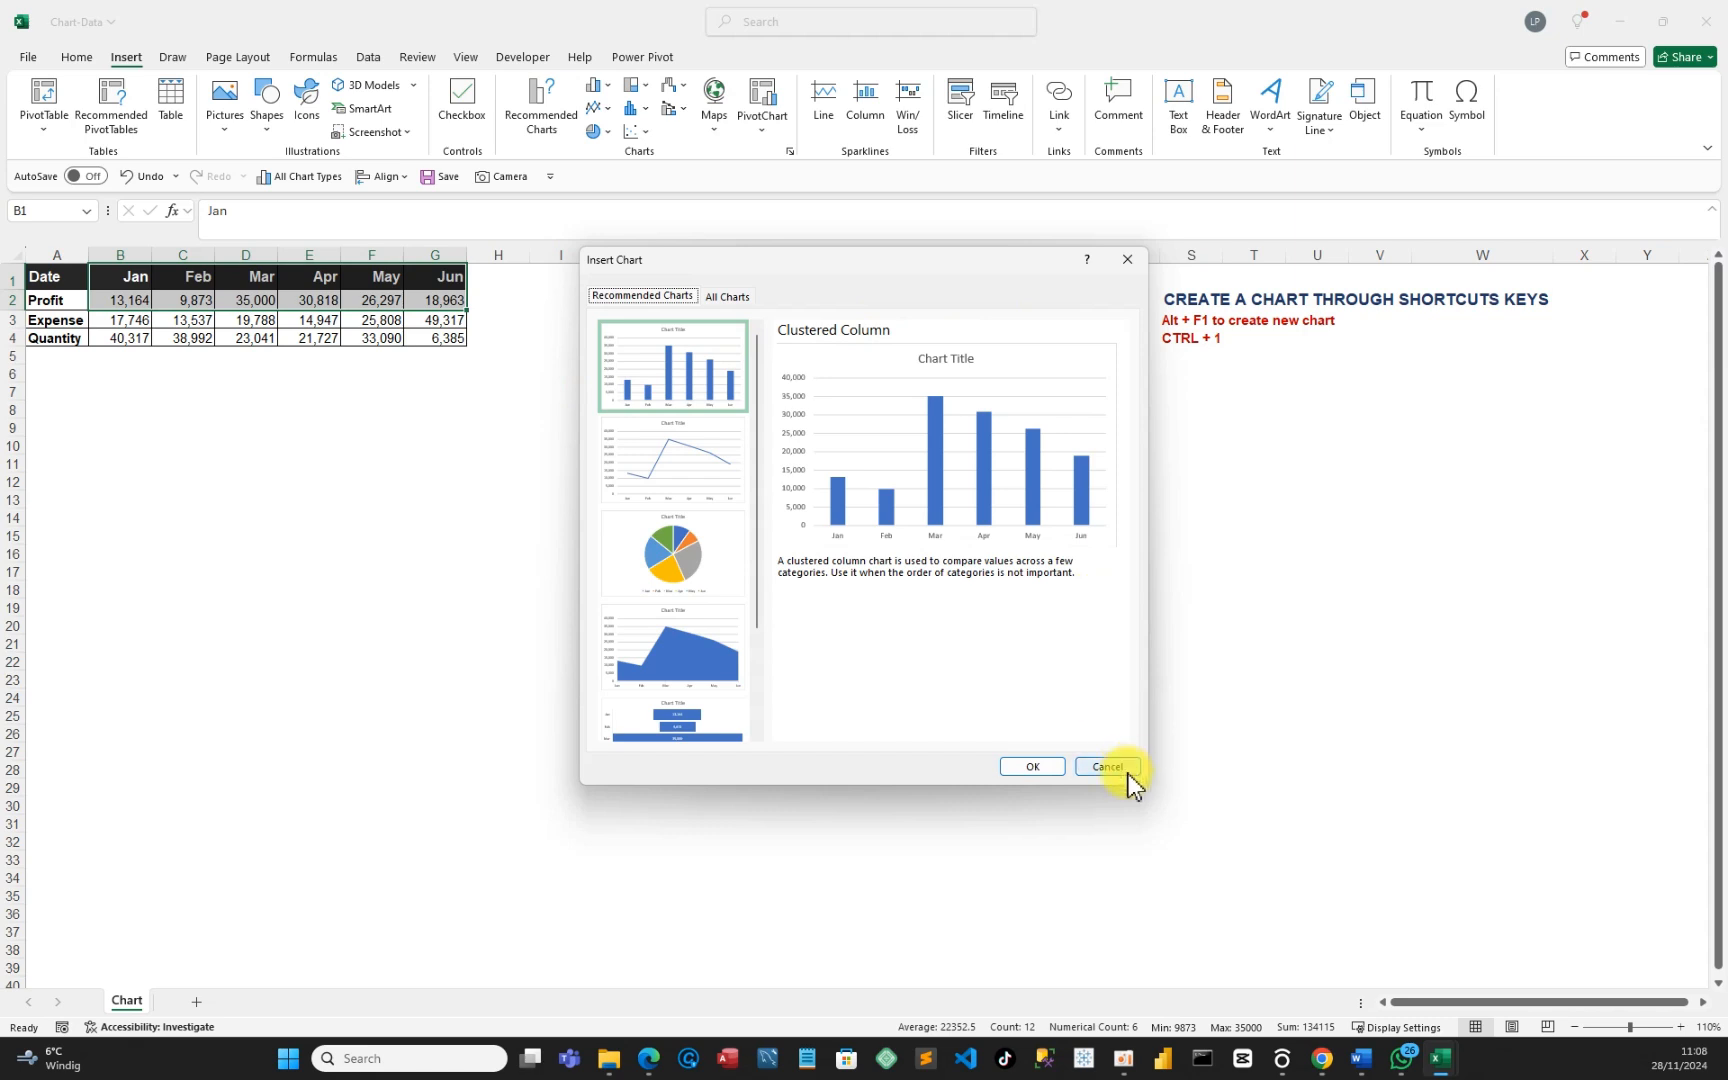
click(1125, 771)
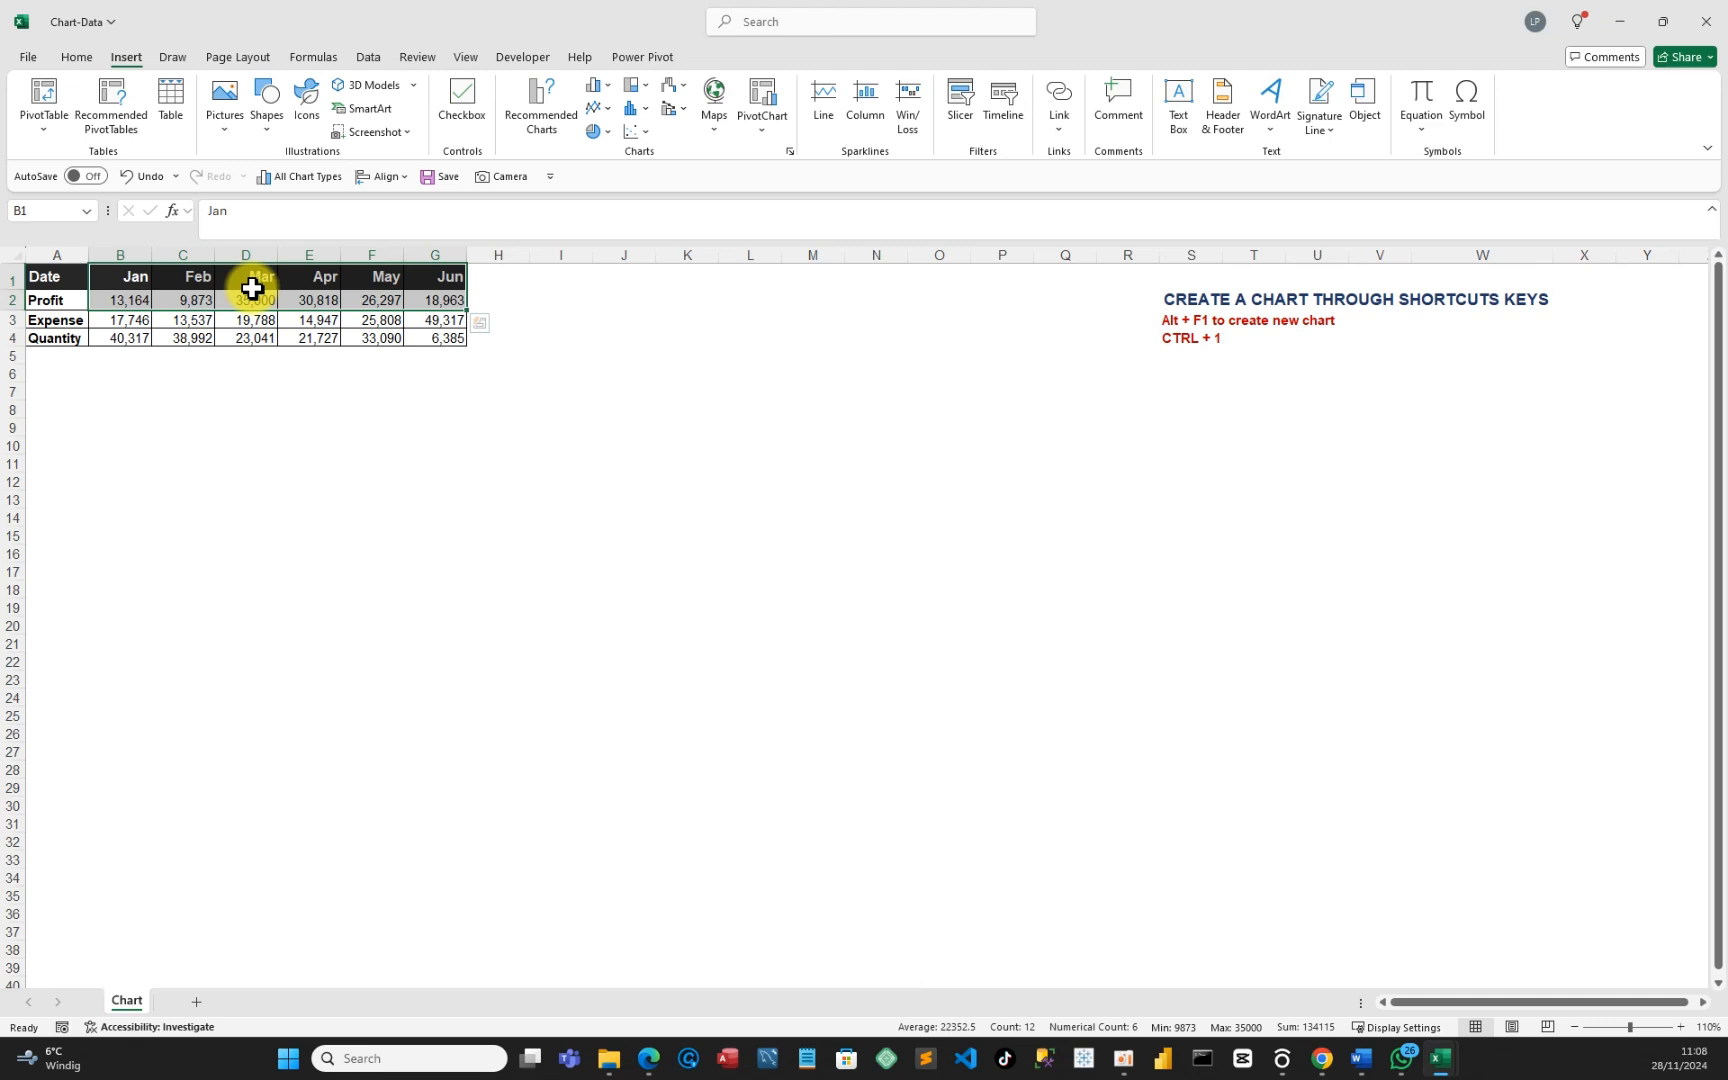
Insert a Profit column chart with Alt+F1, place it below the table, and delete its title.
key(alt+F1)
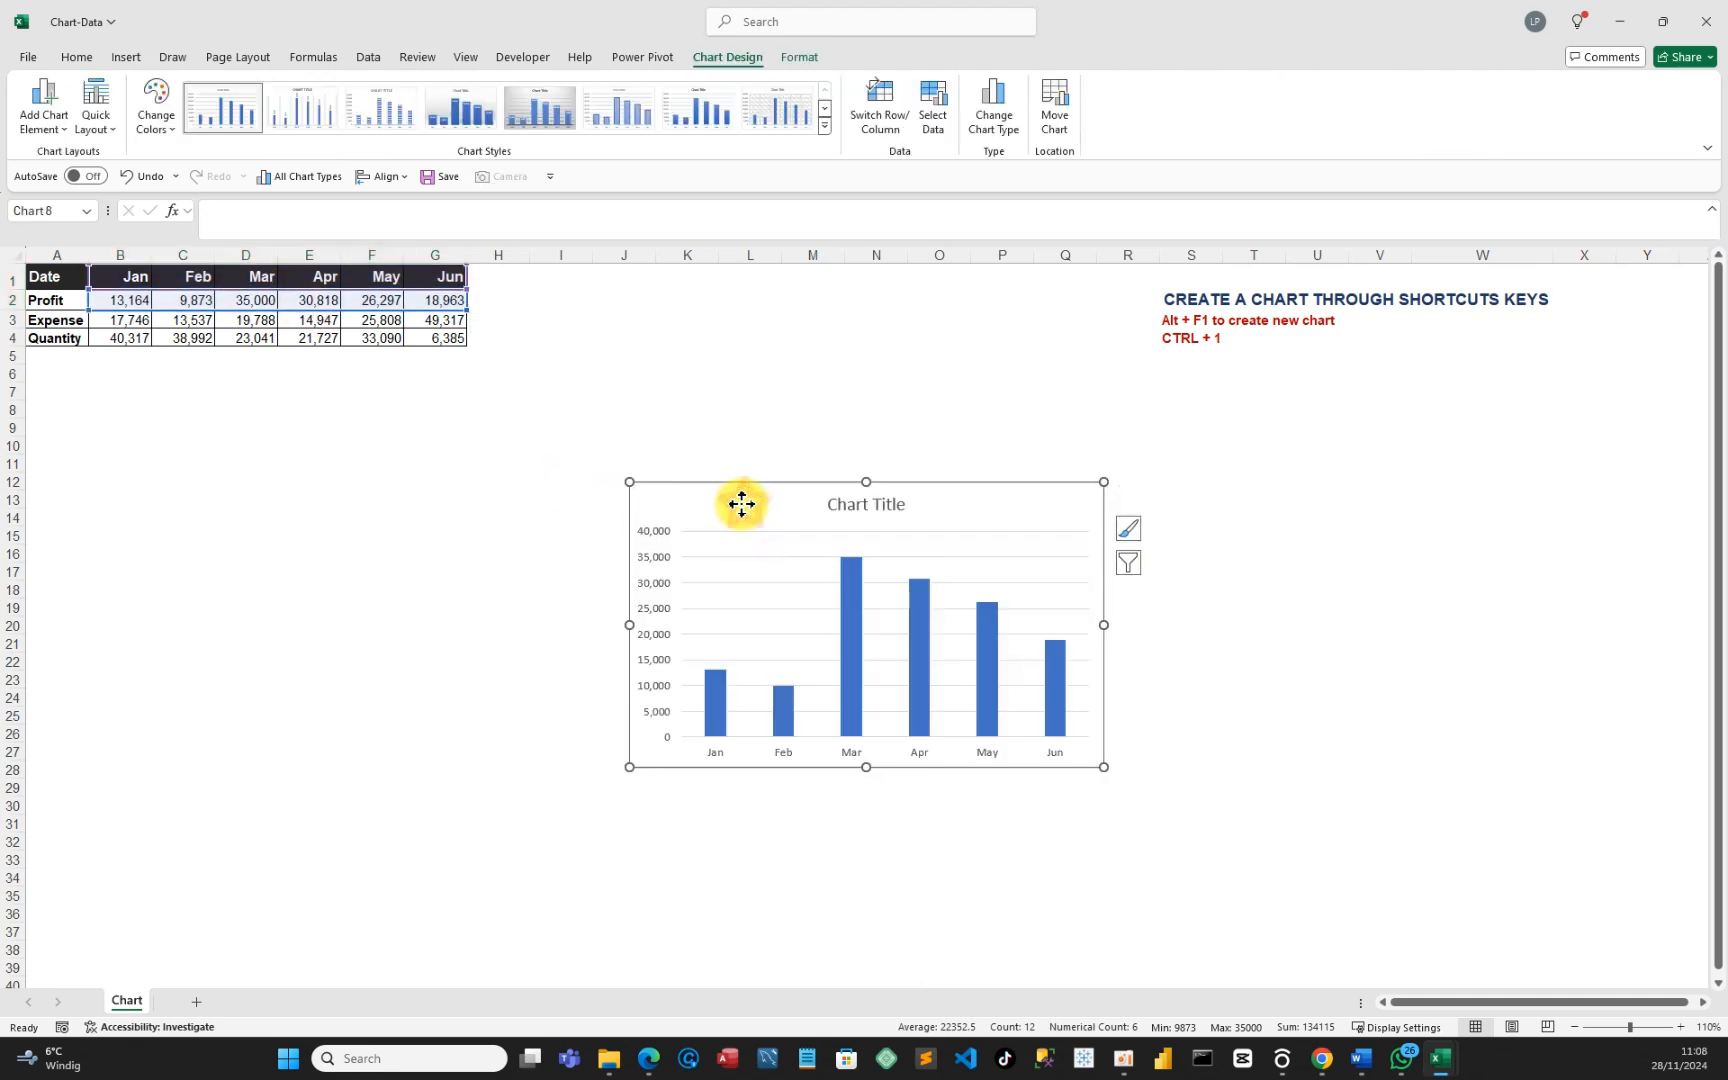
drag(735, 503, 196, 408)
click(286, 414)
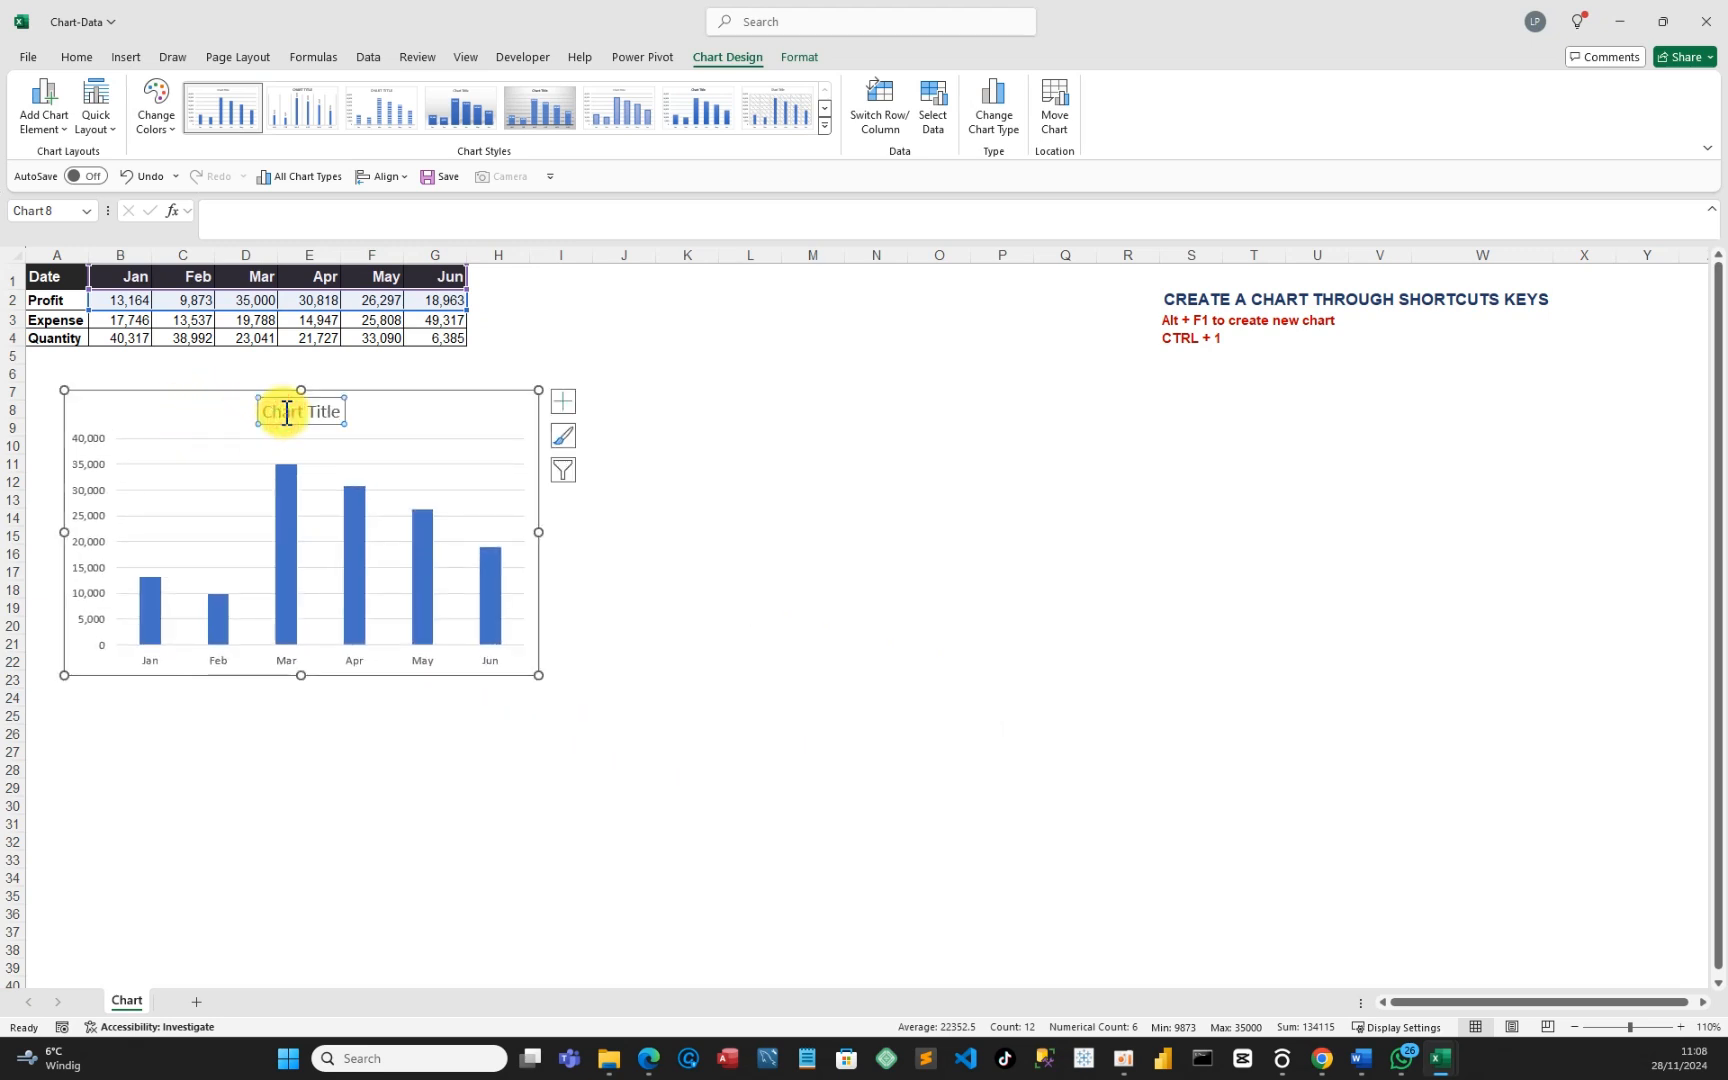
key(Delete)
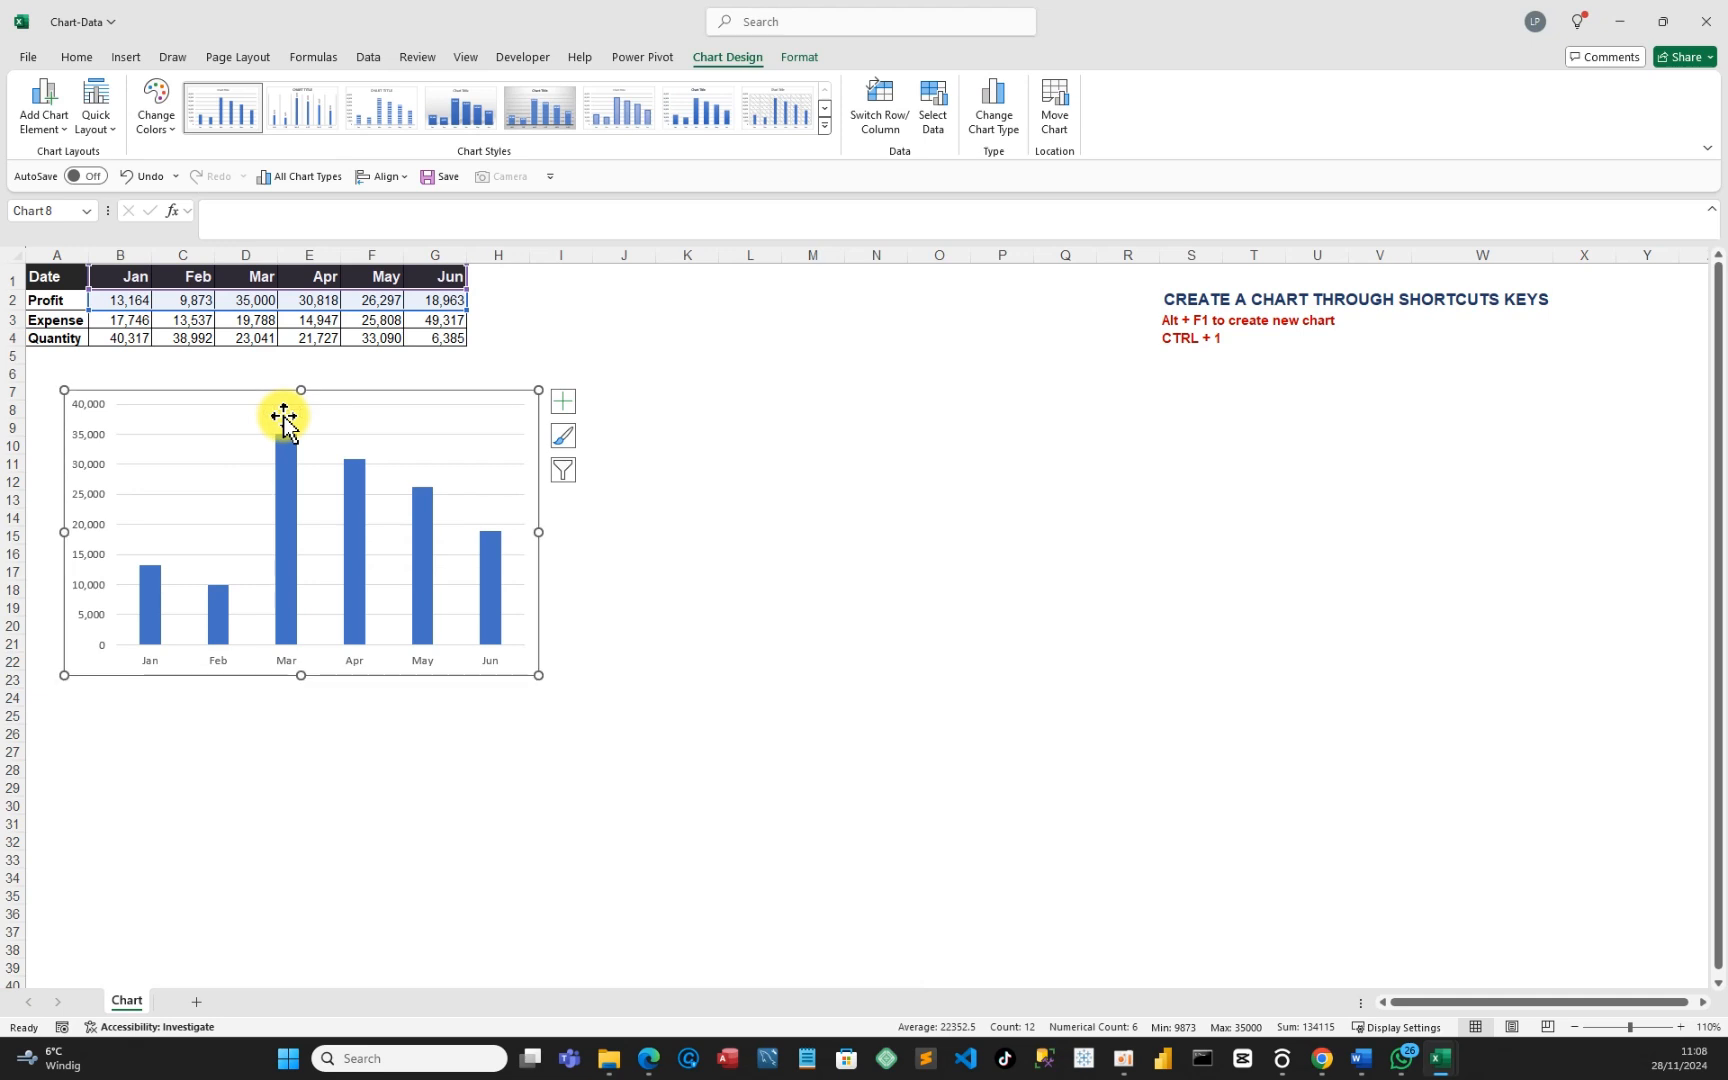
click(194, 434)
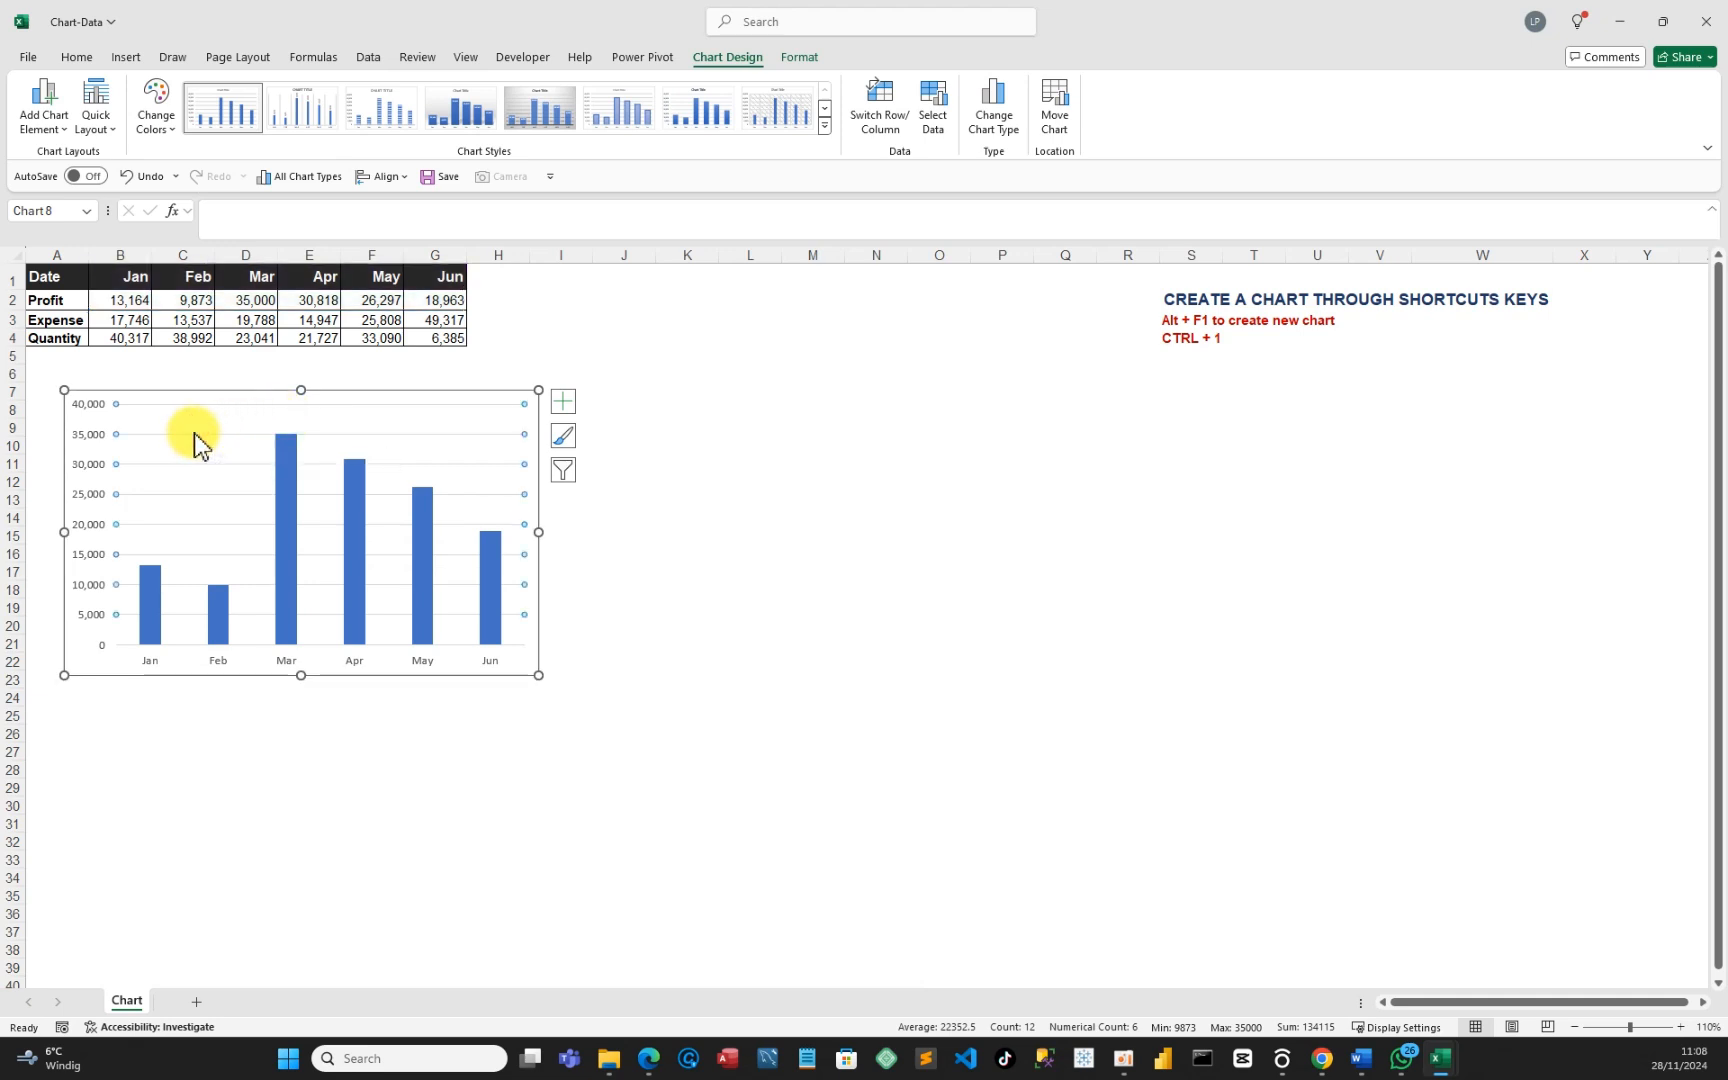
key(Escape)
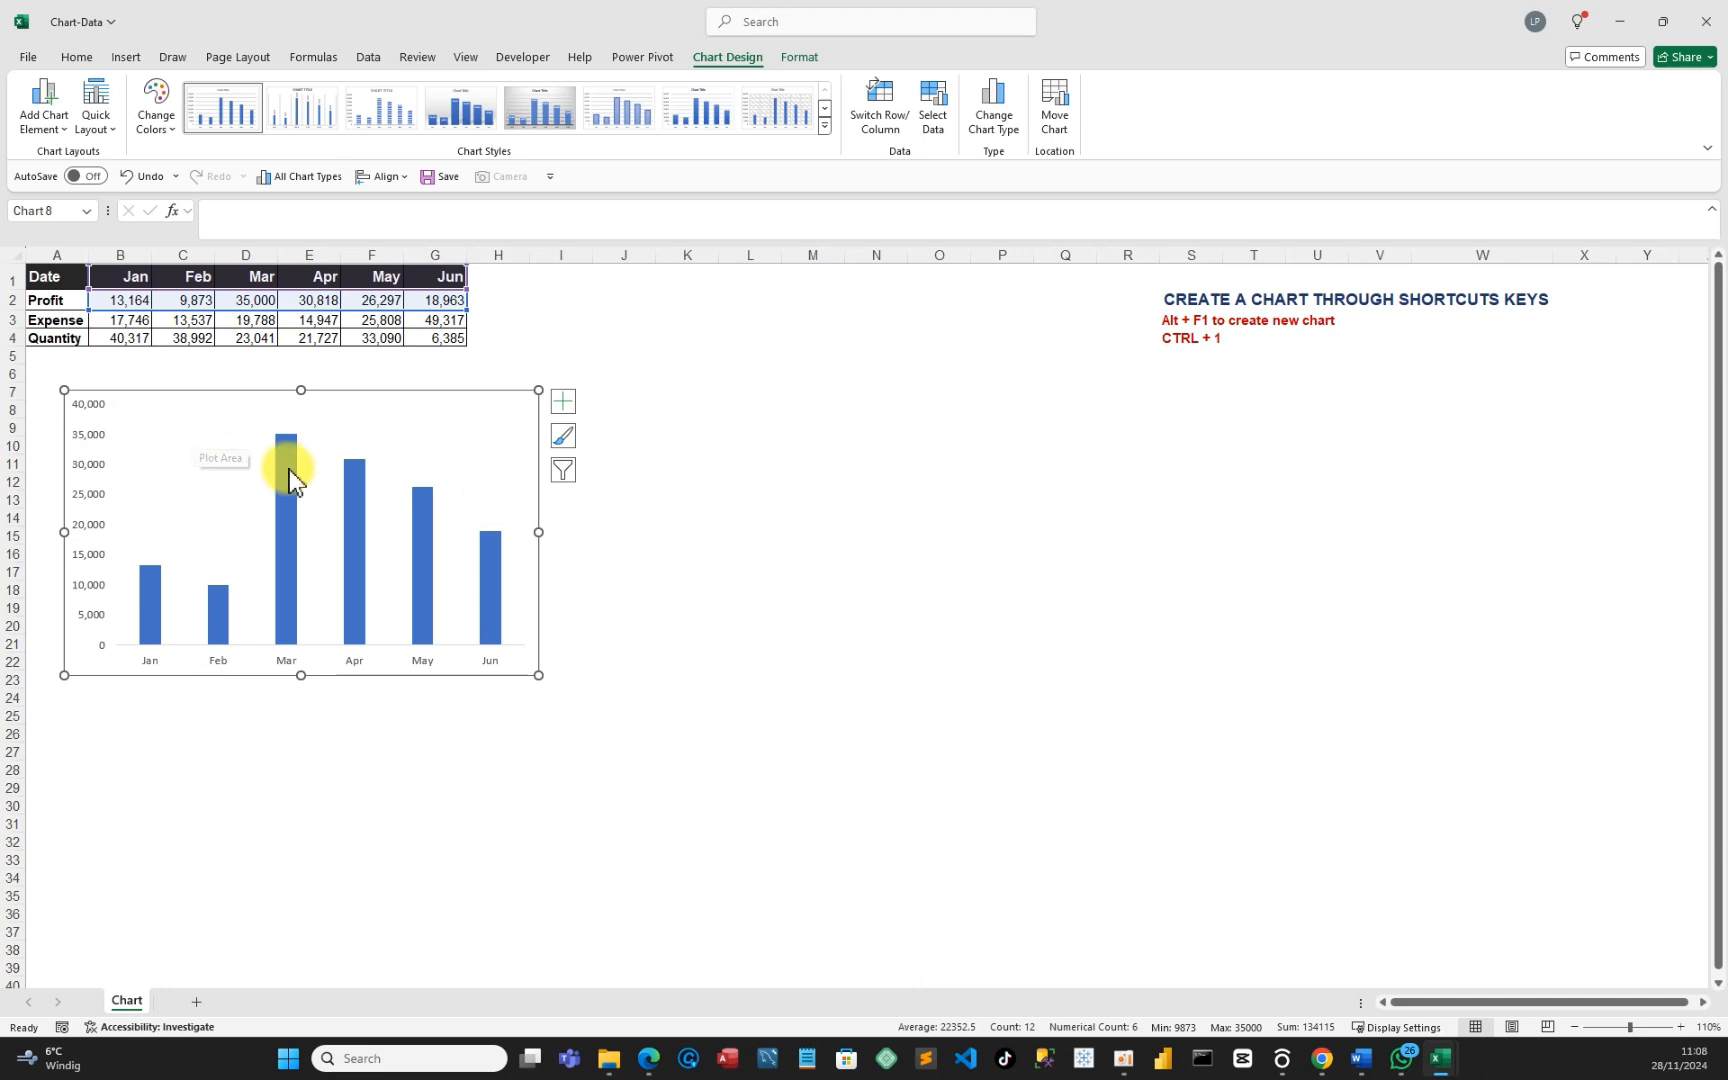
right_click(471, 521)
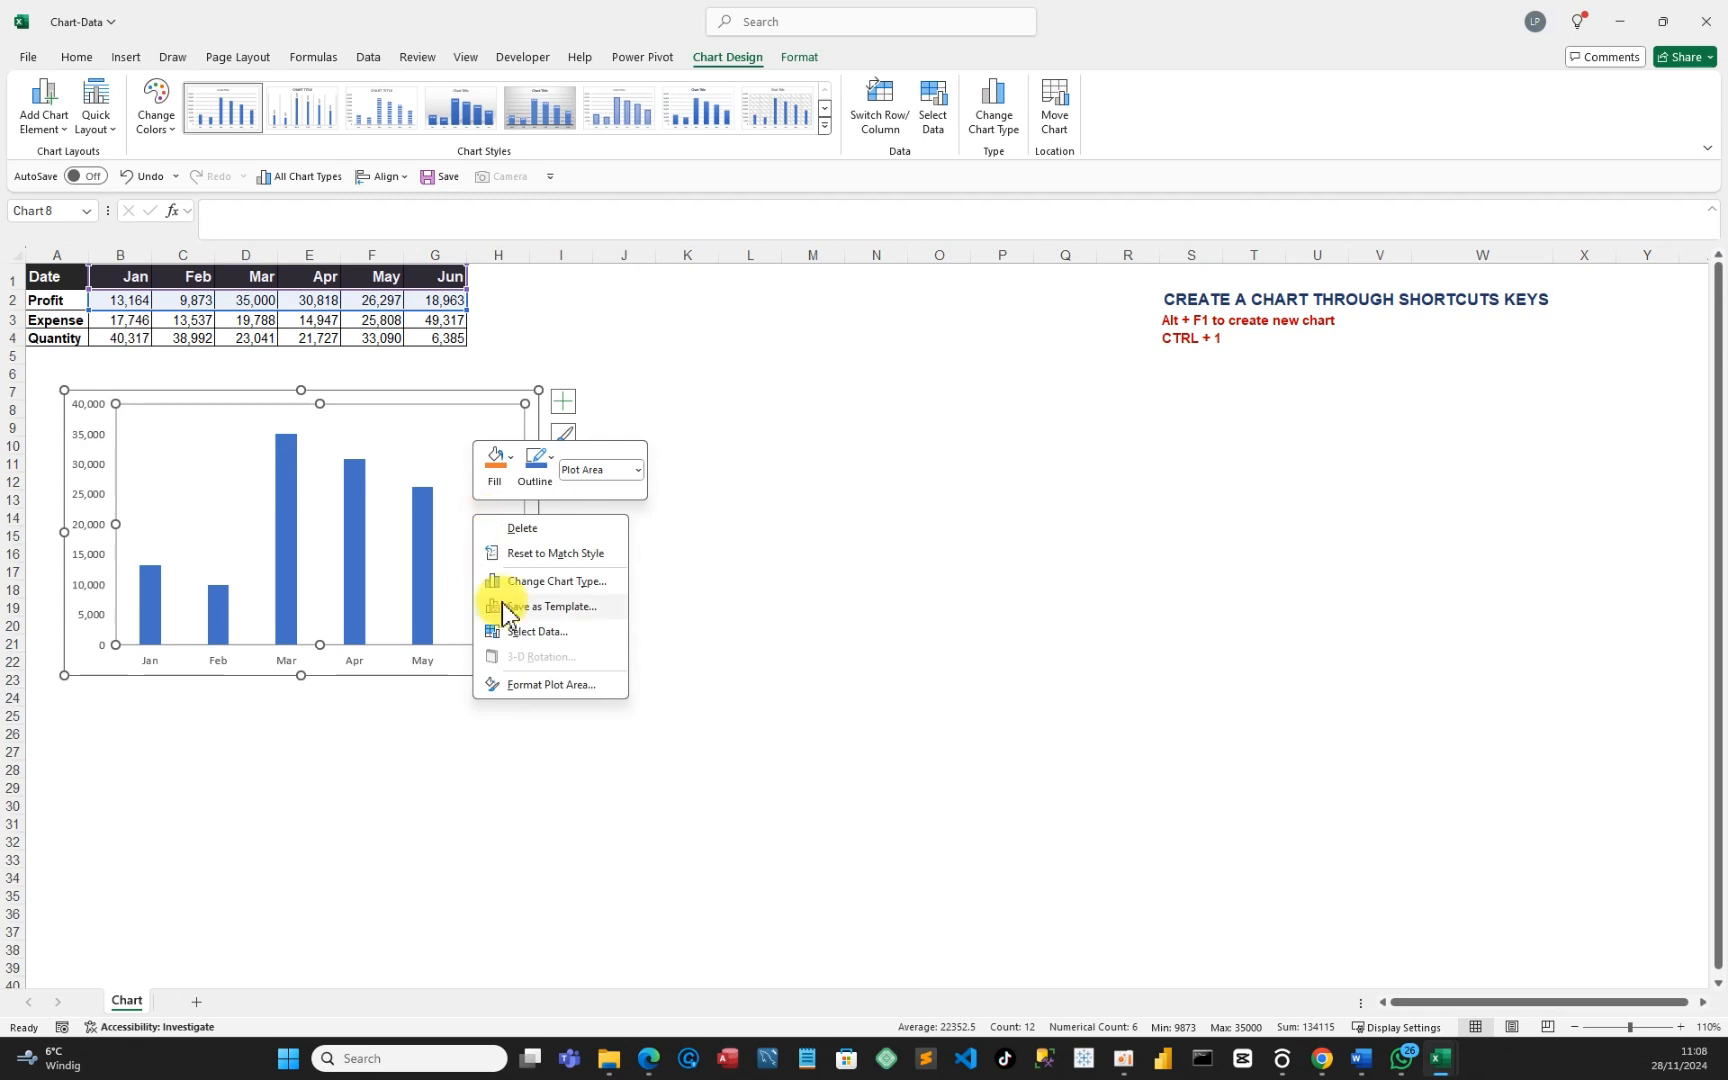
click(543, 685)
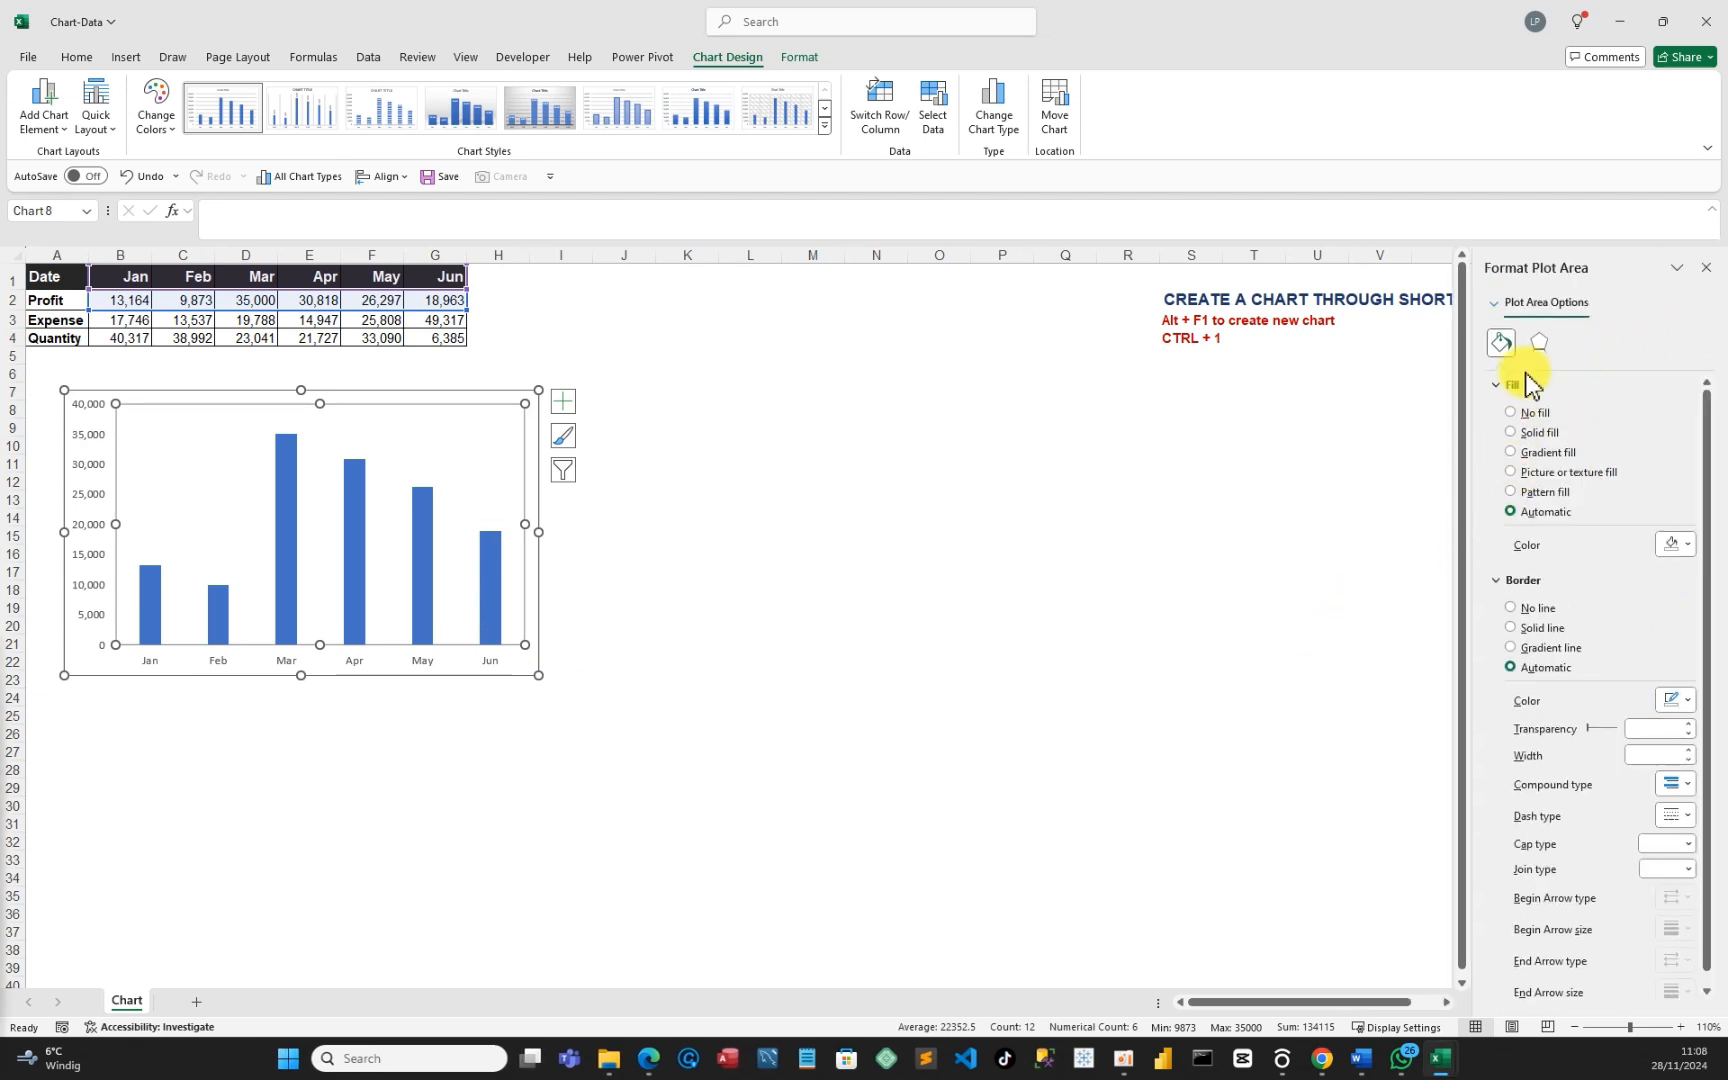
click(1706, 267)
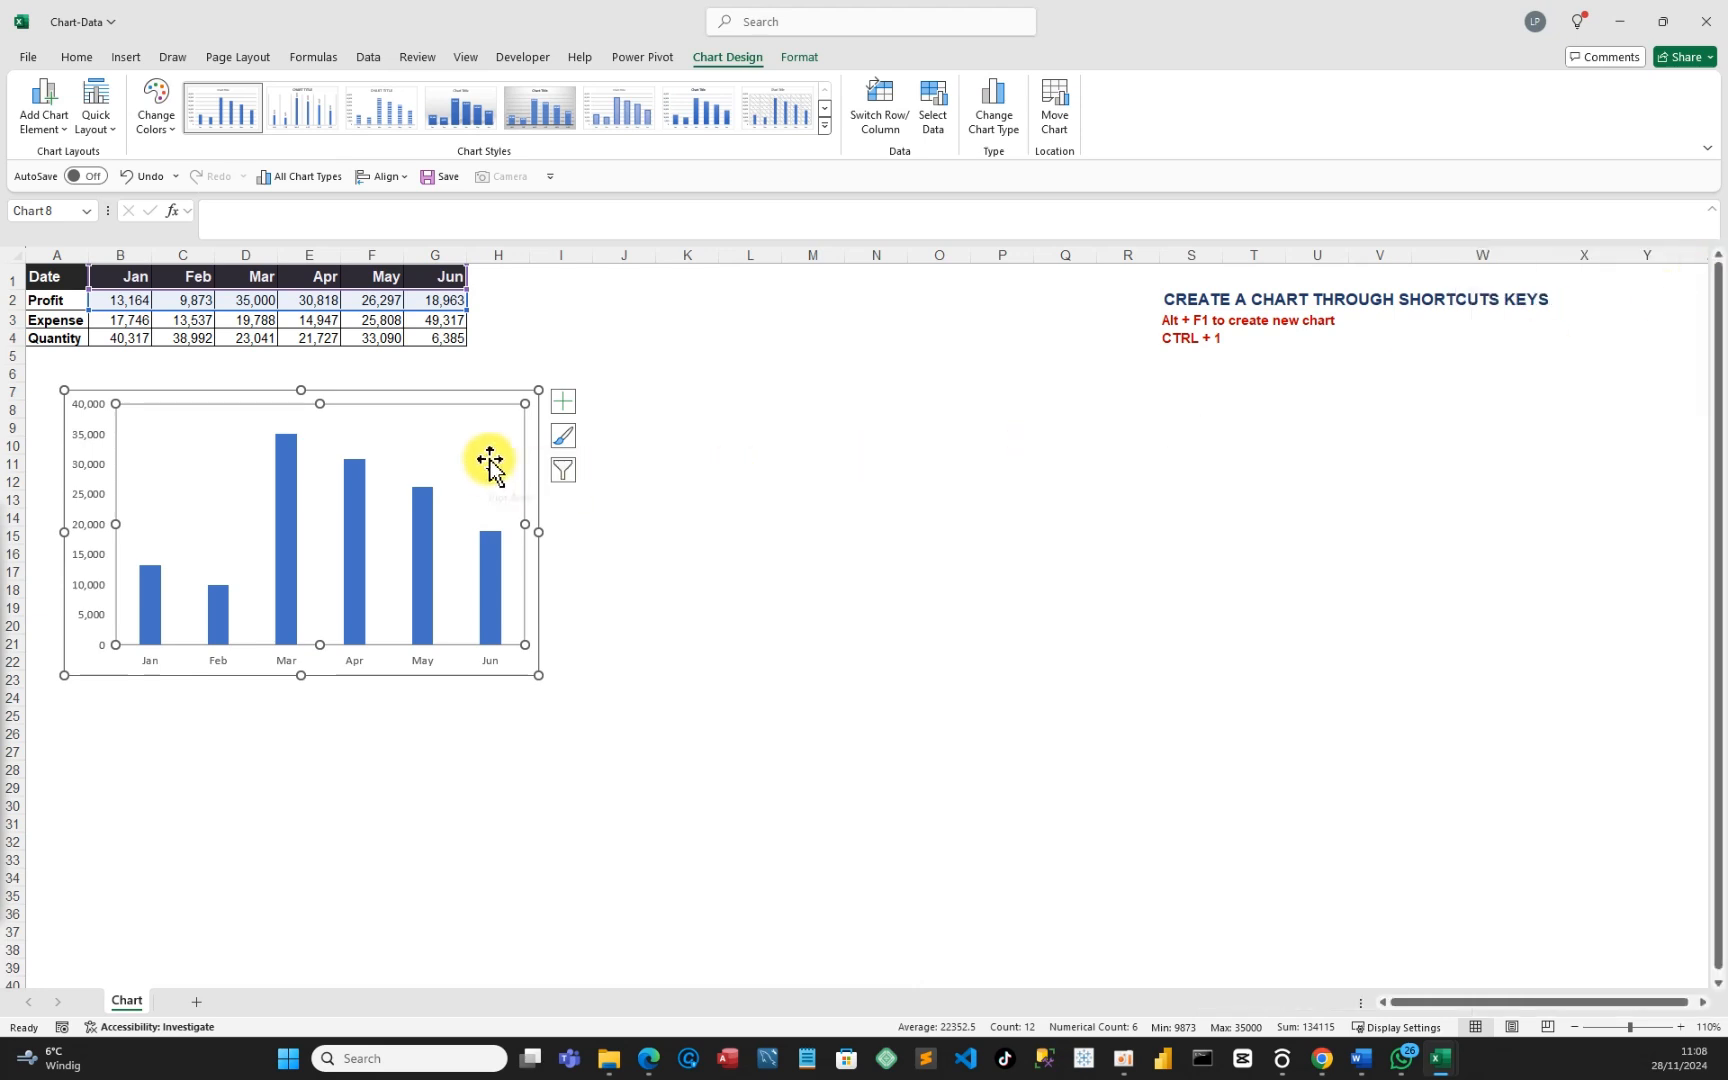
click(640, 514)
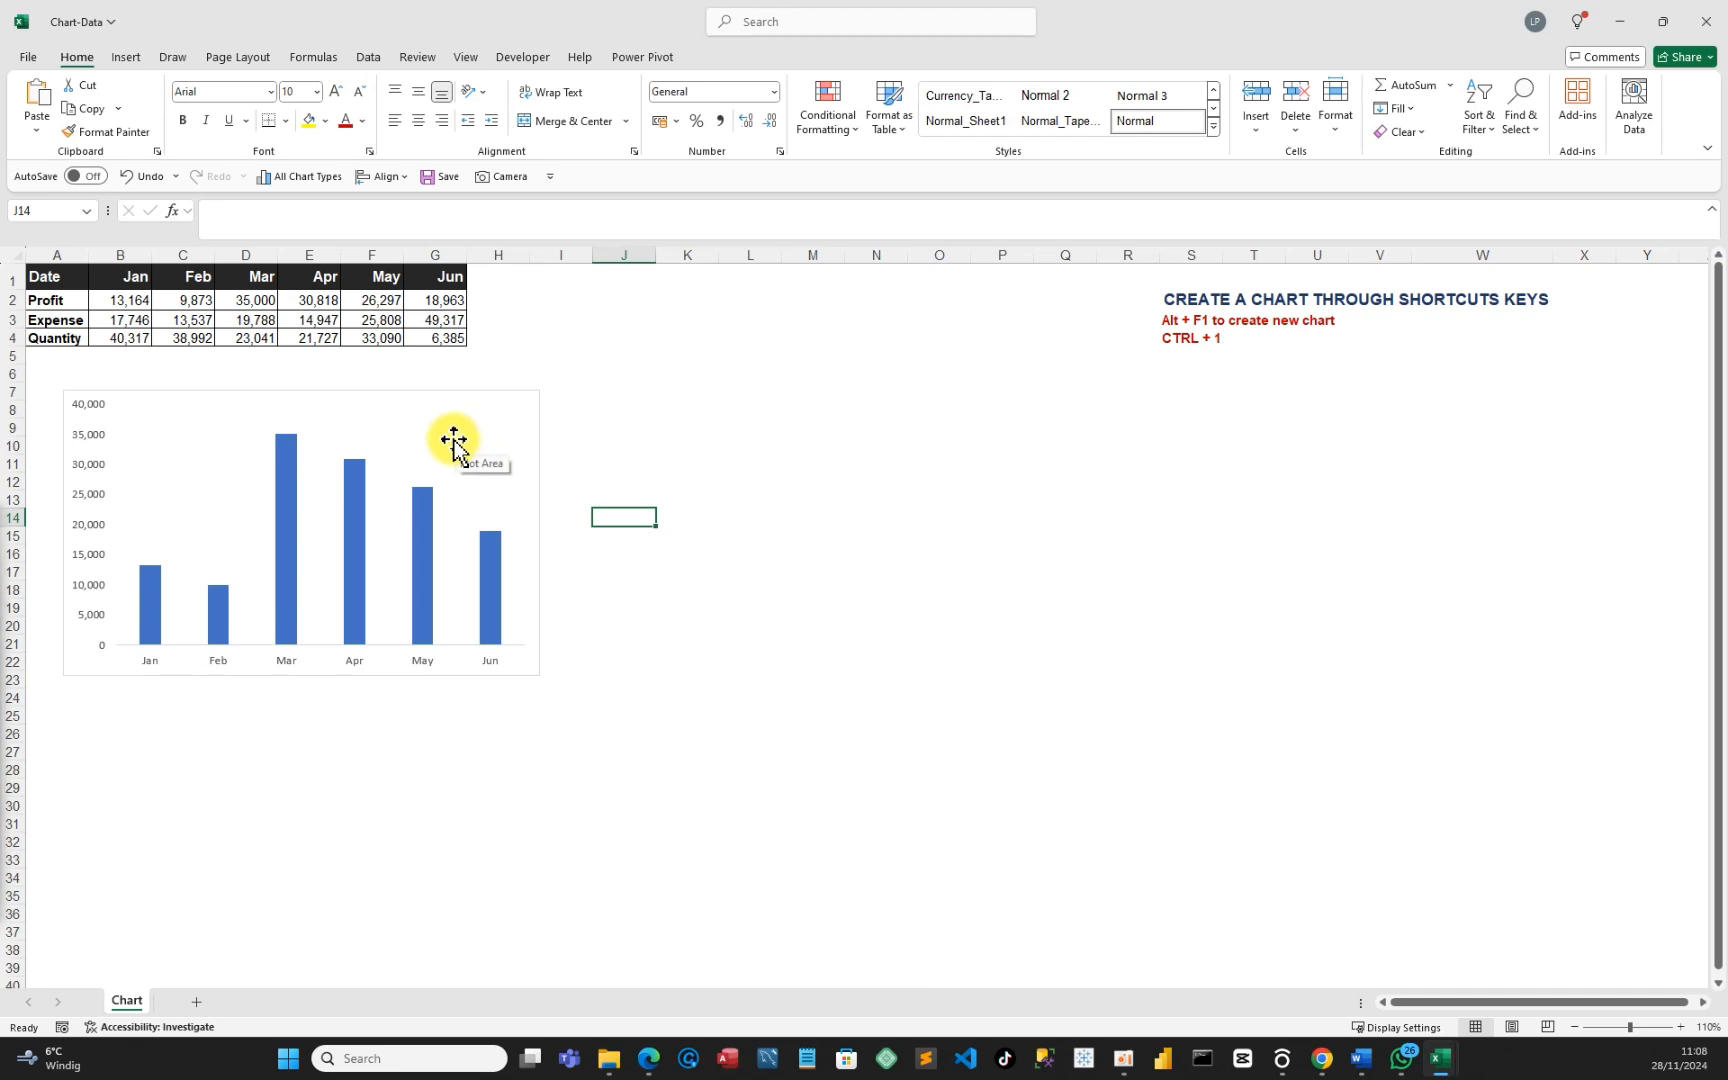
Set the Profit series gap width to 25% to widen the columns.
click(356, 491)
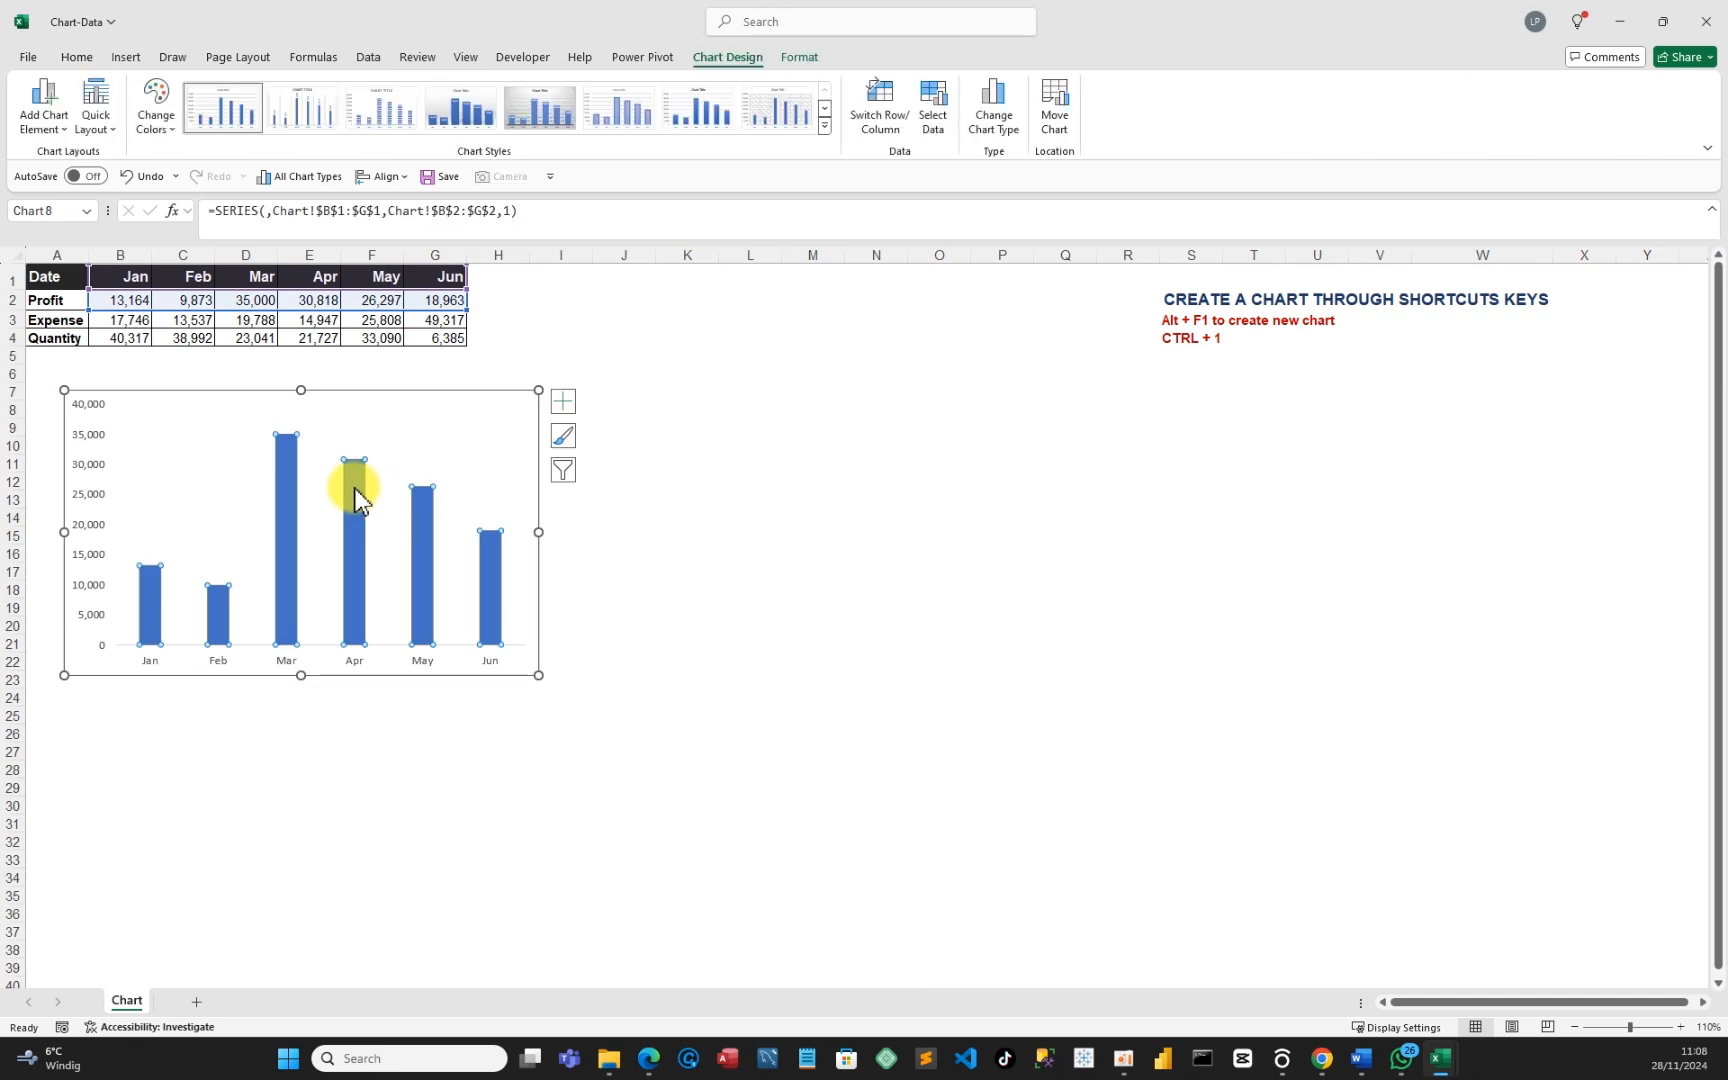
key(ctrl+1)
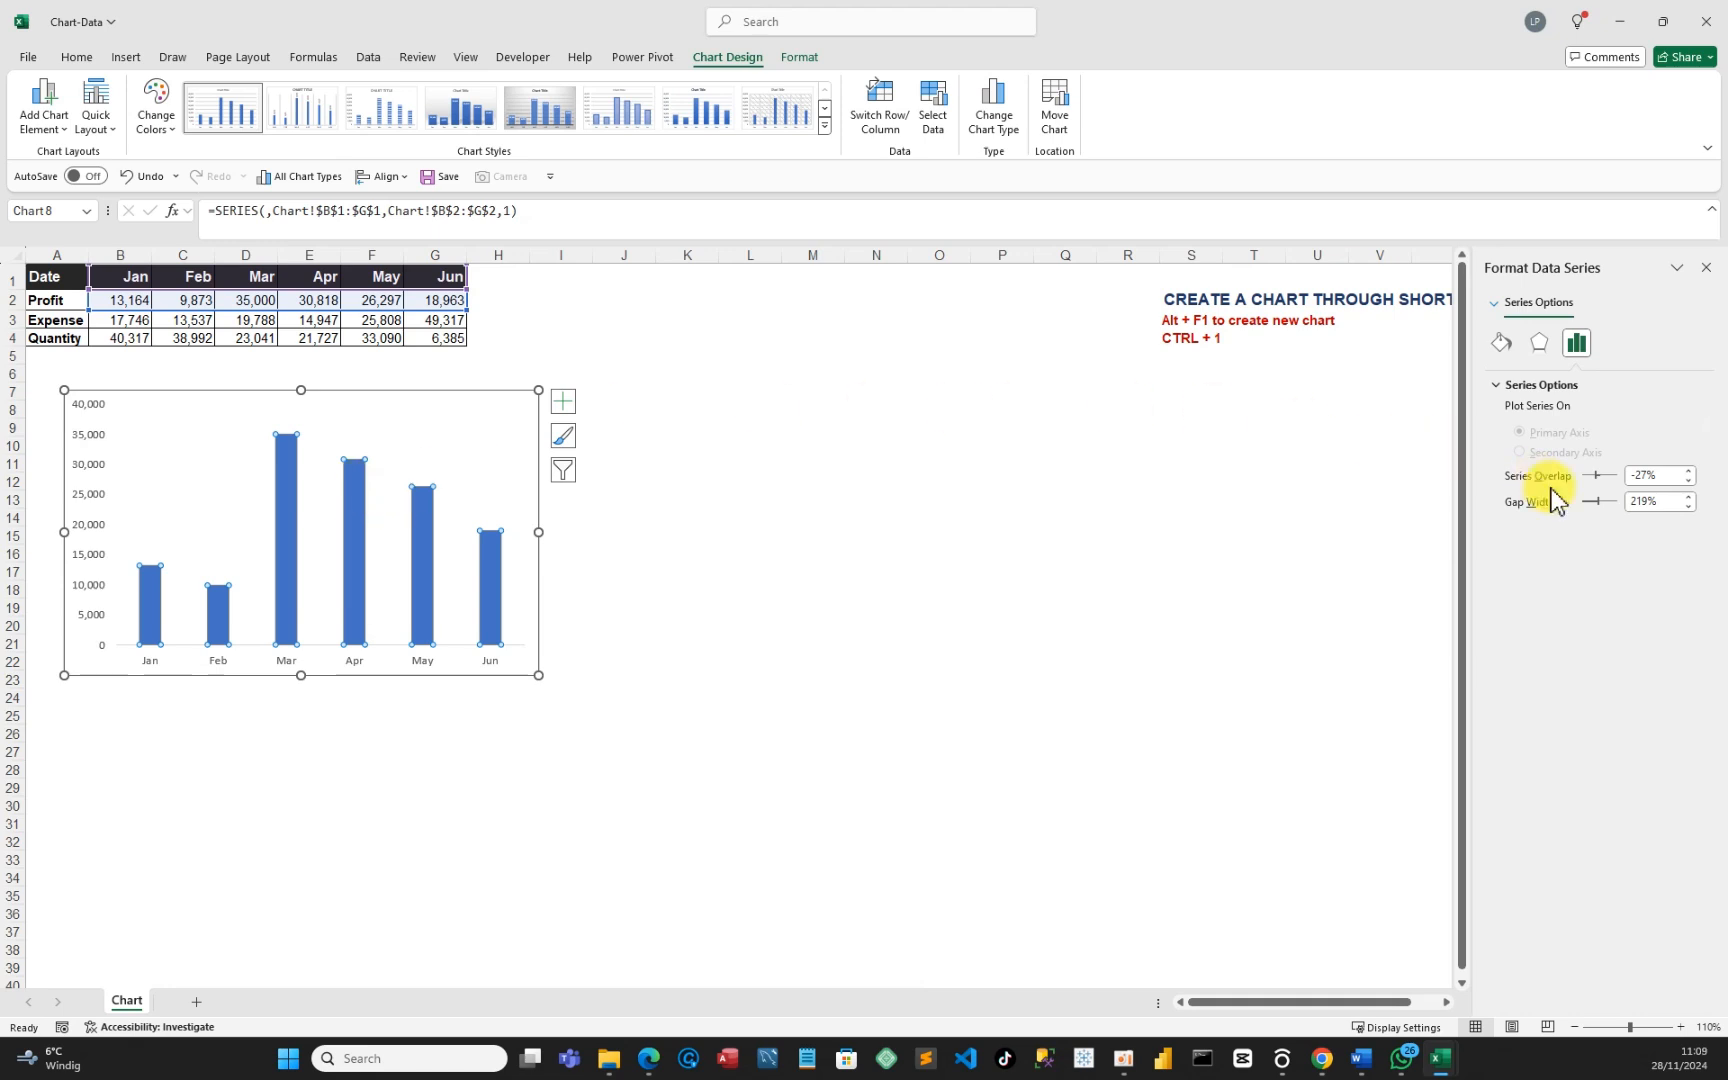
click(1660, 501)
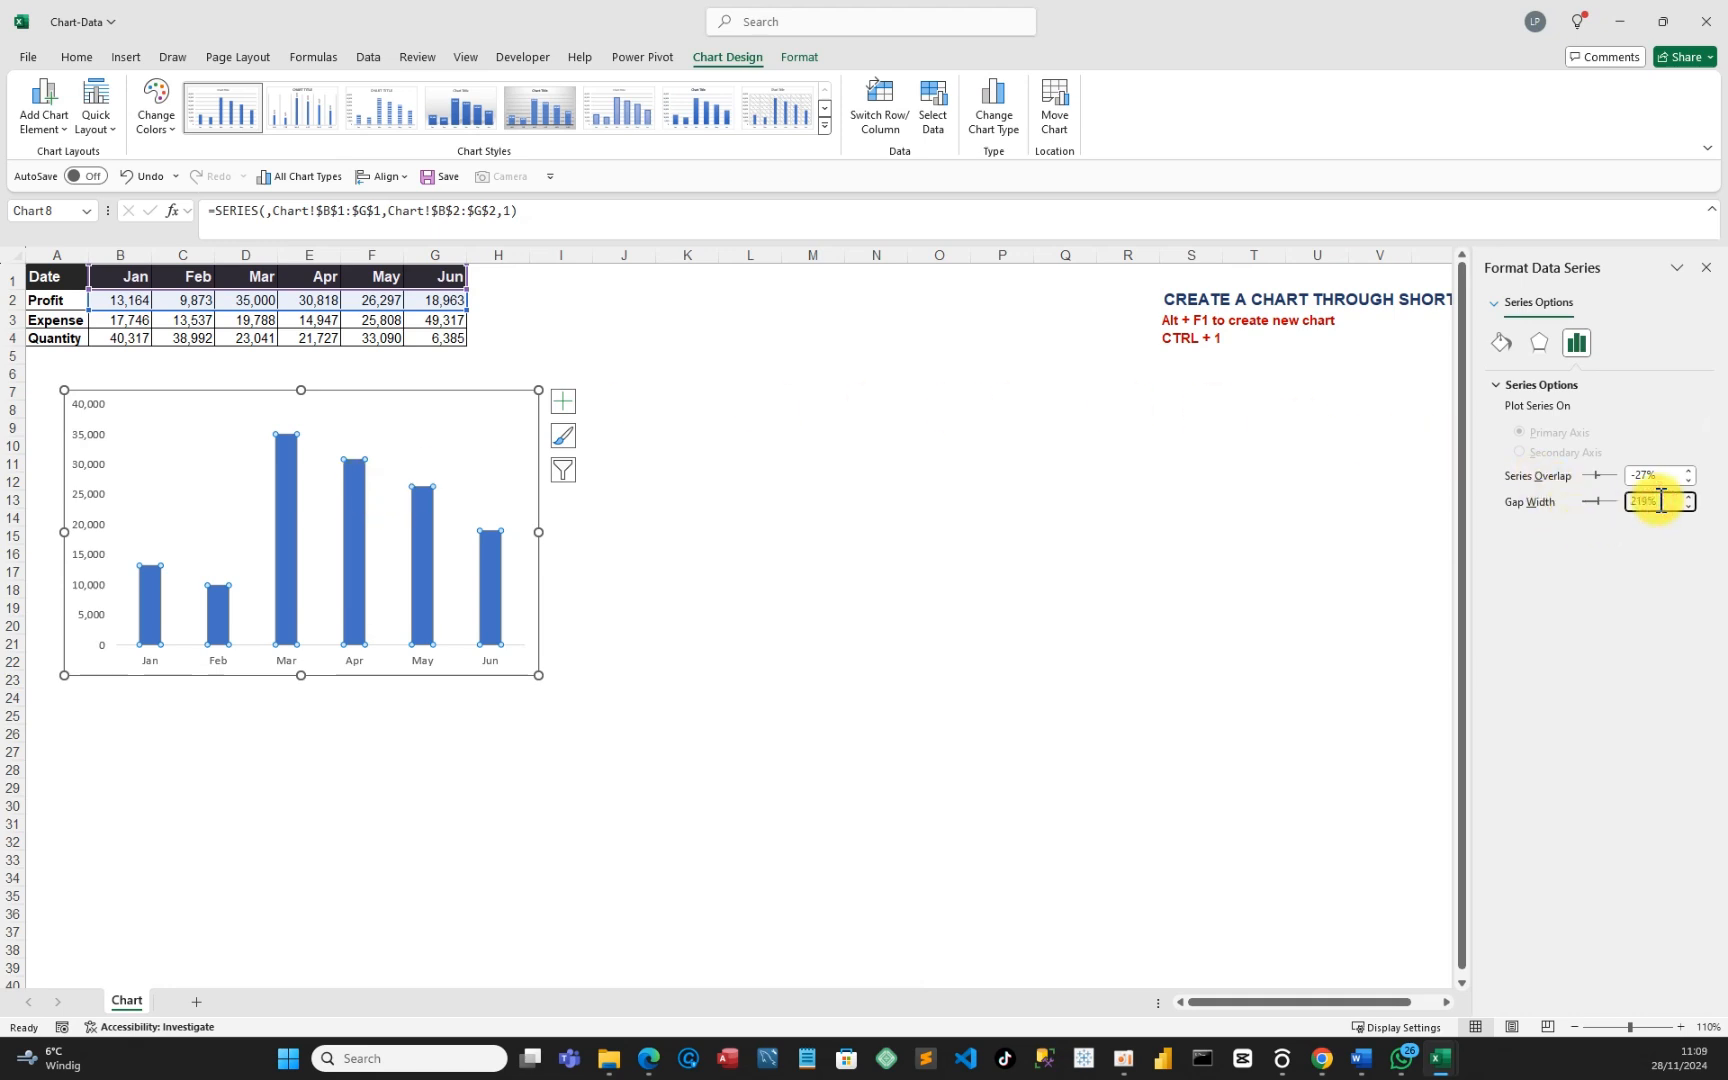
key(BackSpace)
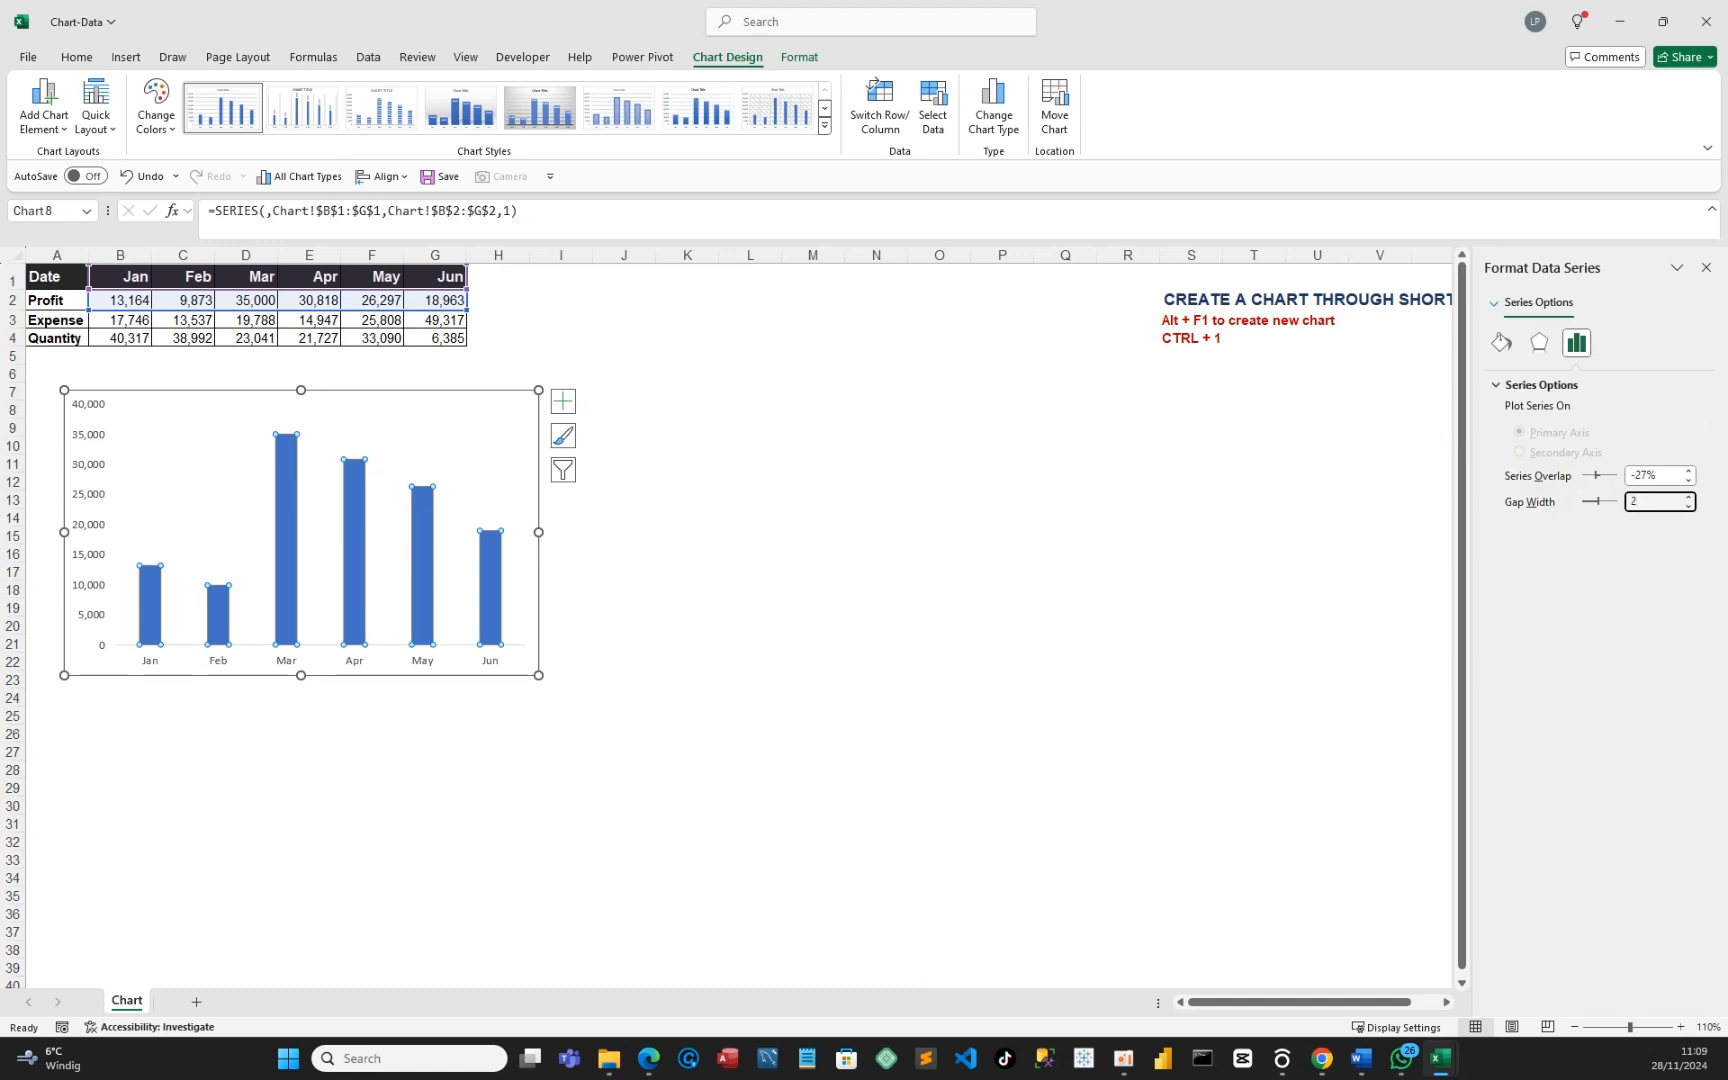
key(Return)
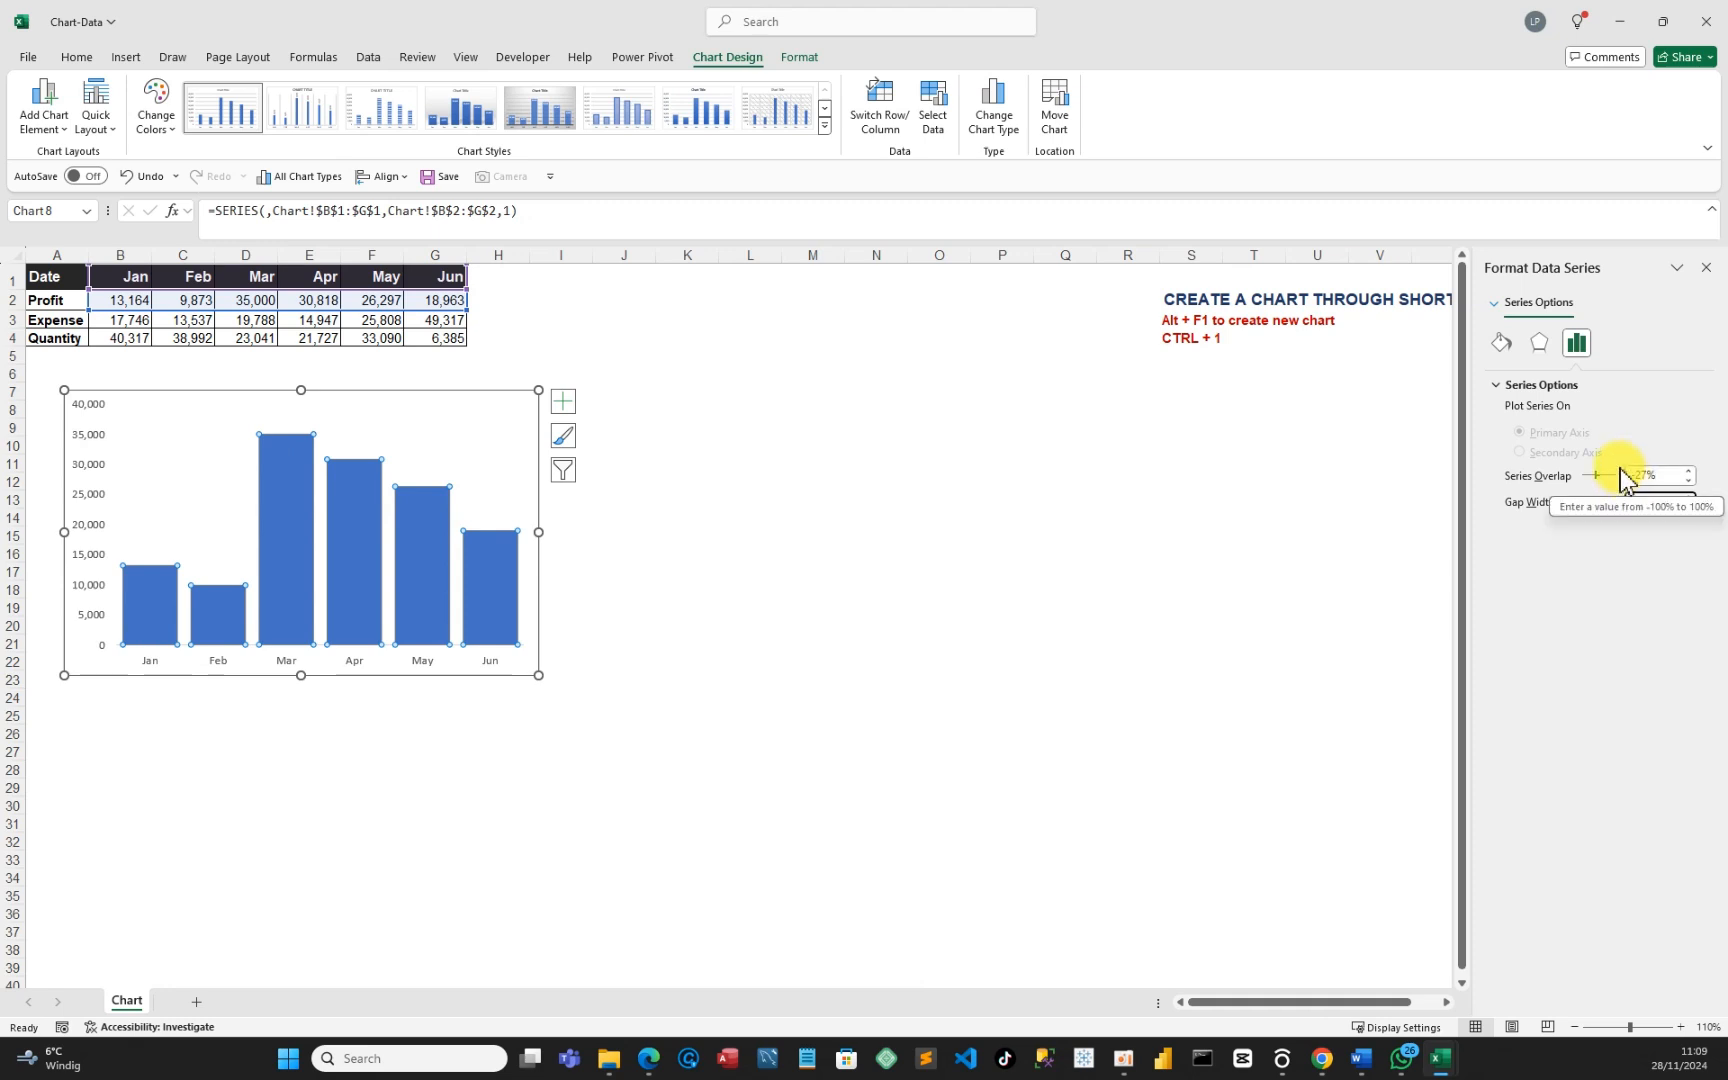
Fill the Profit columns solid dark navy and save the workbook.
click(1503, 345)
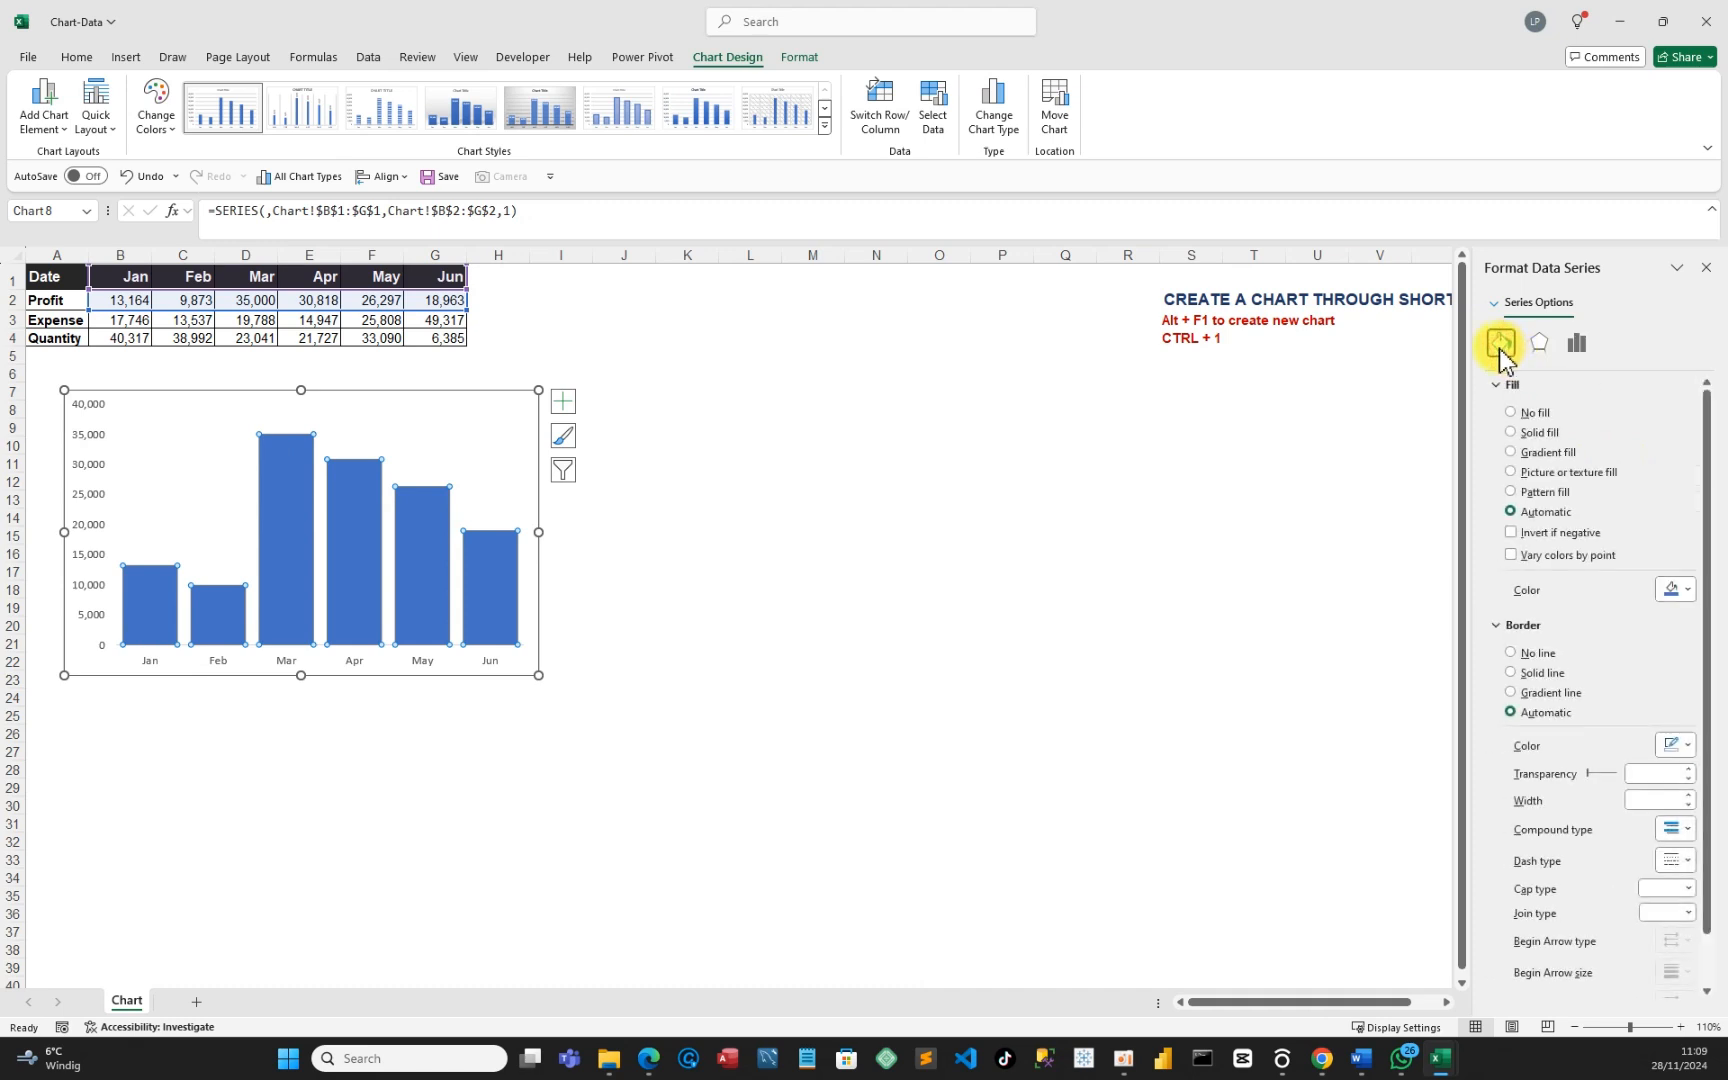
click(1689, 591)
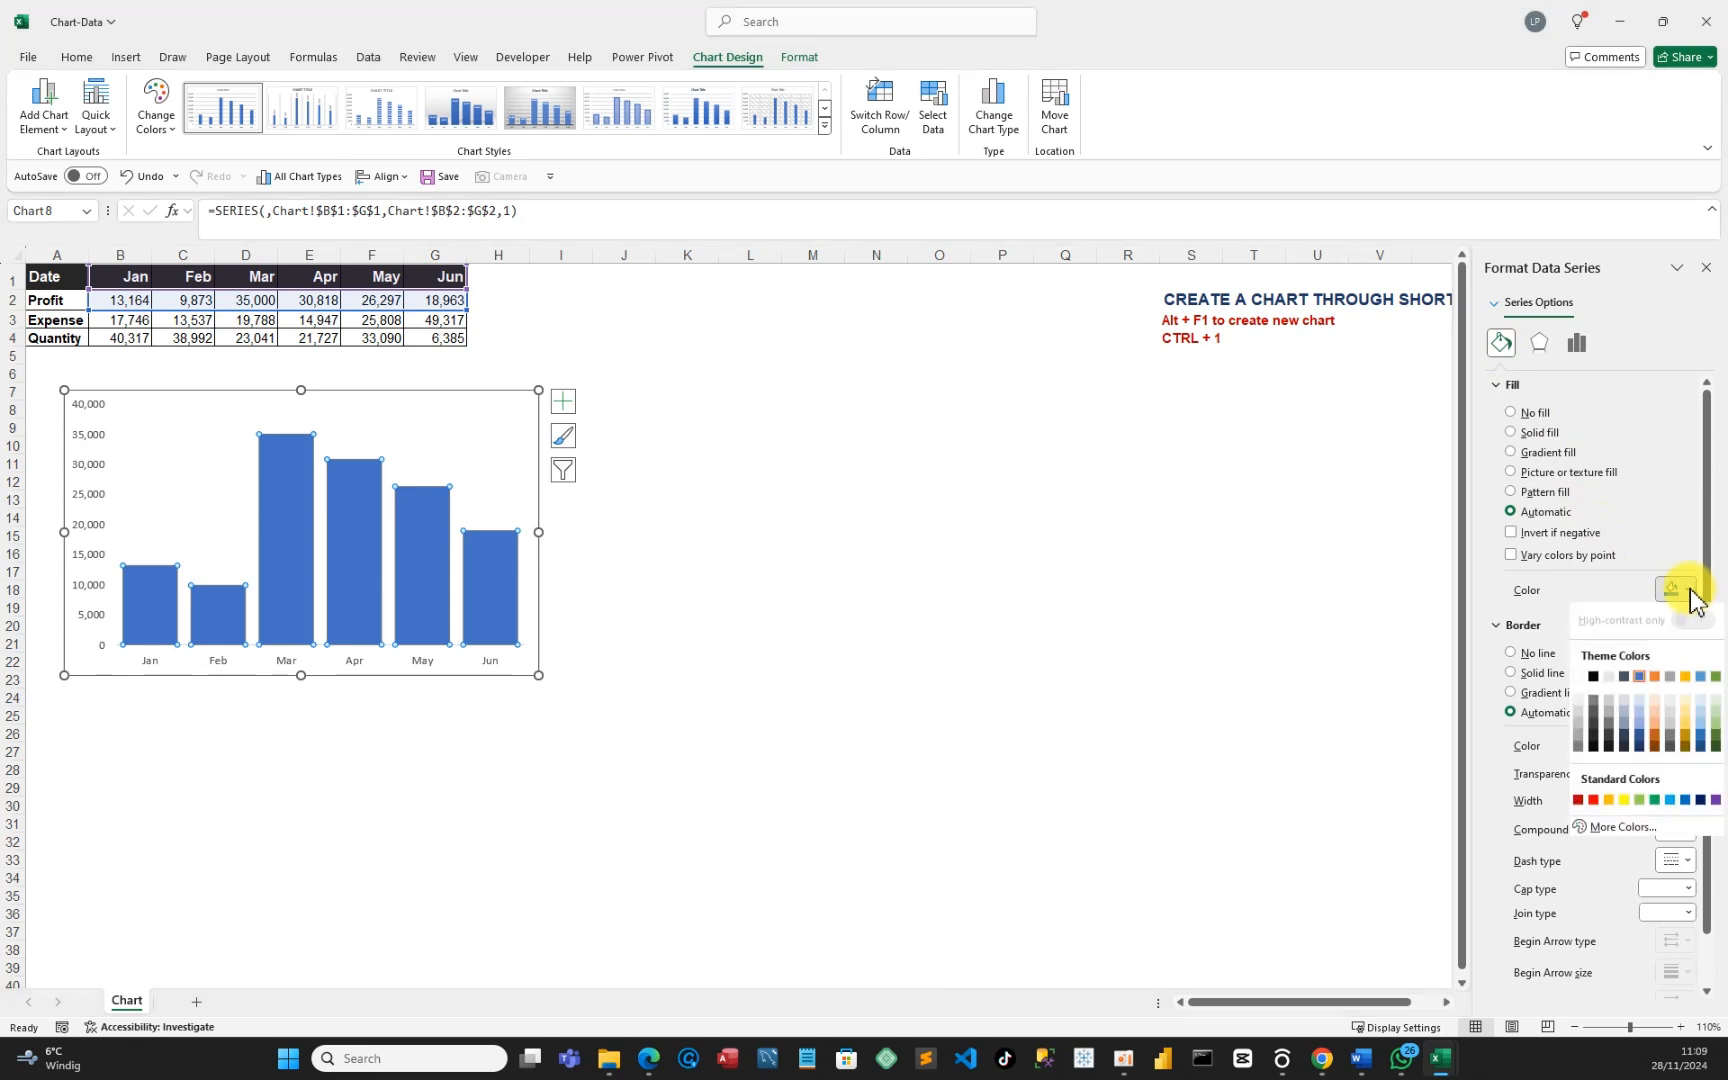
click(1641, 747)
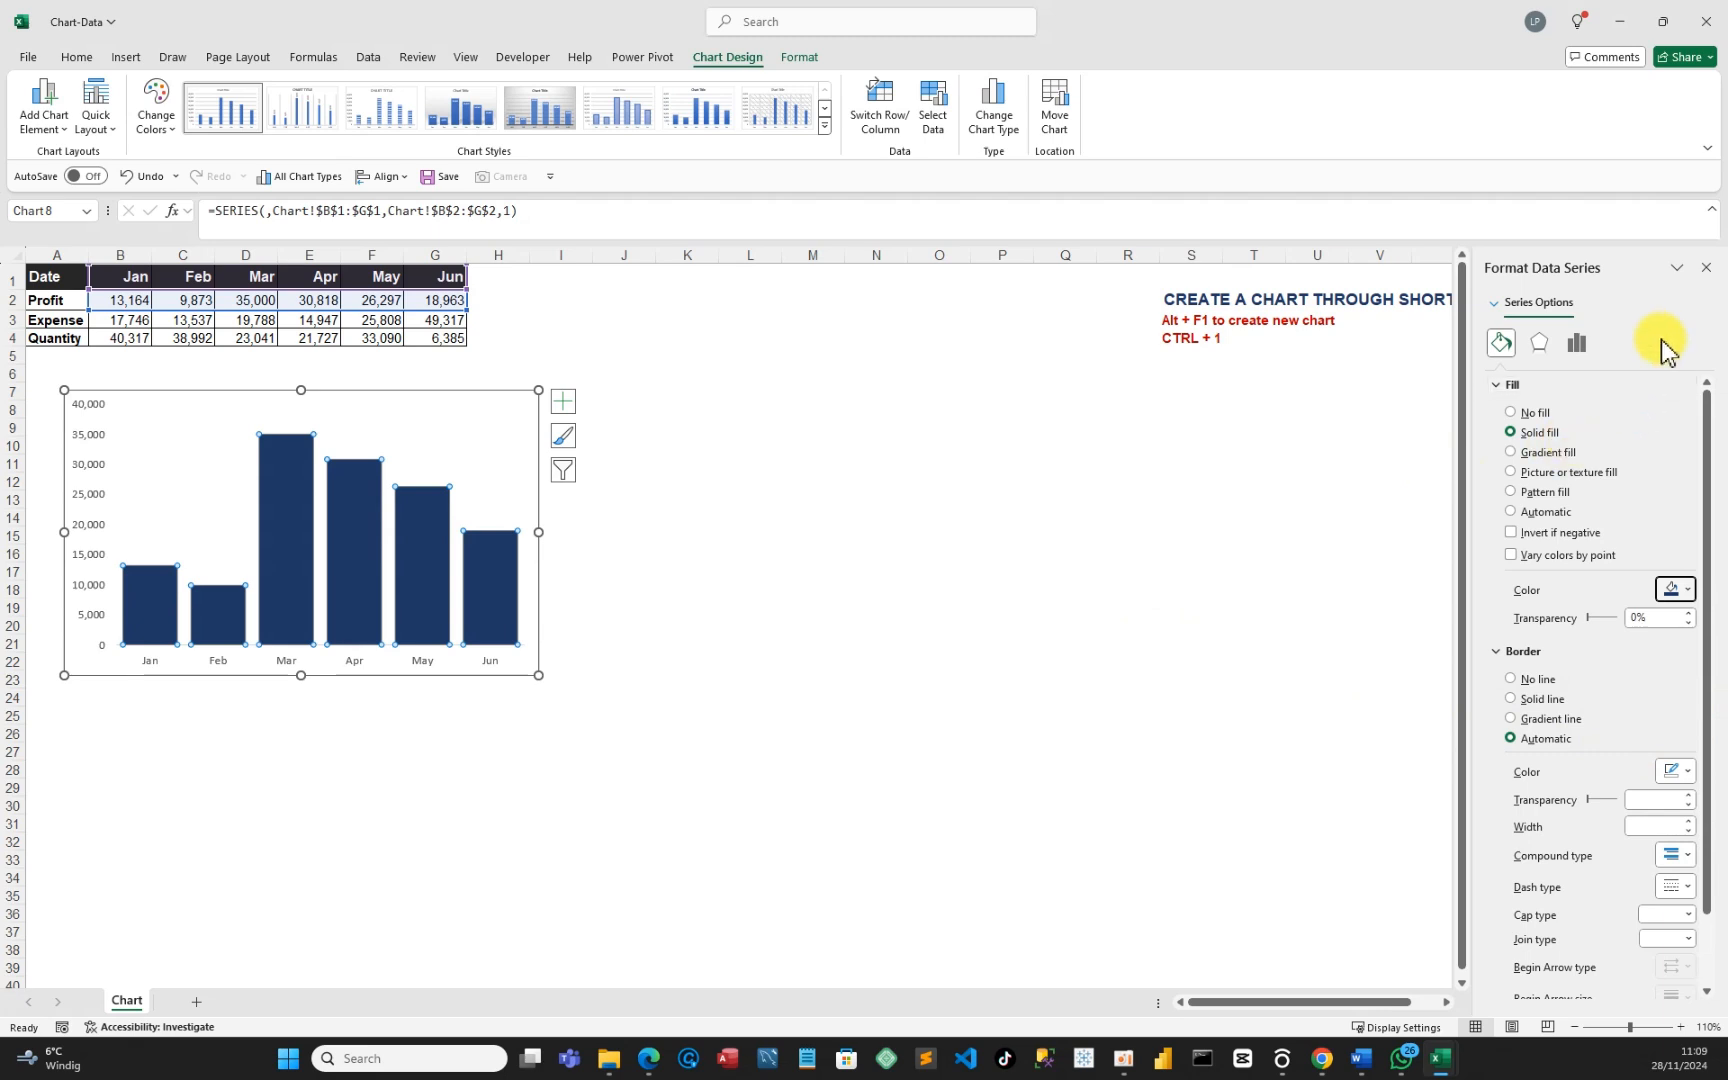
click(1711, 268)
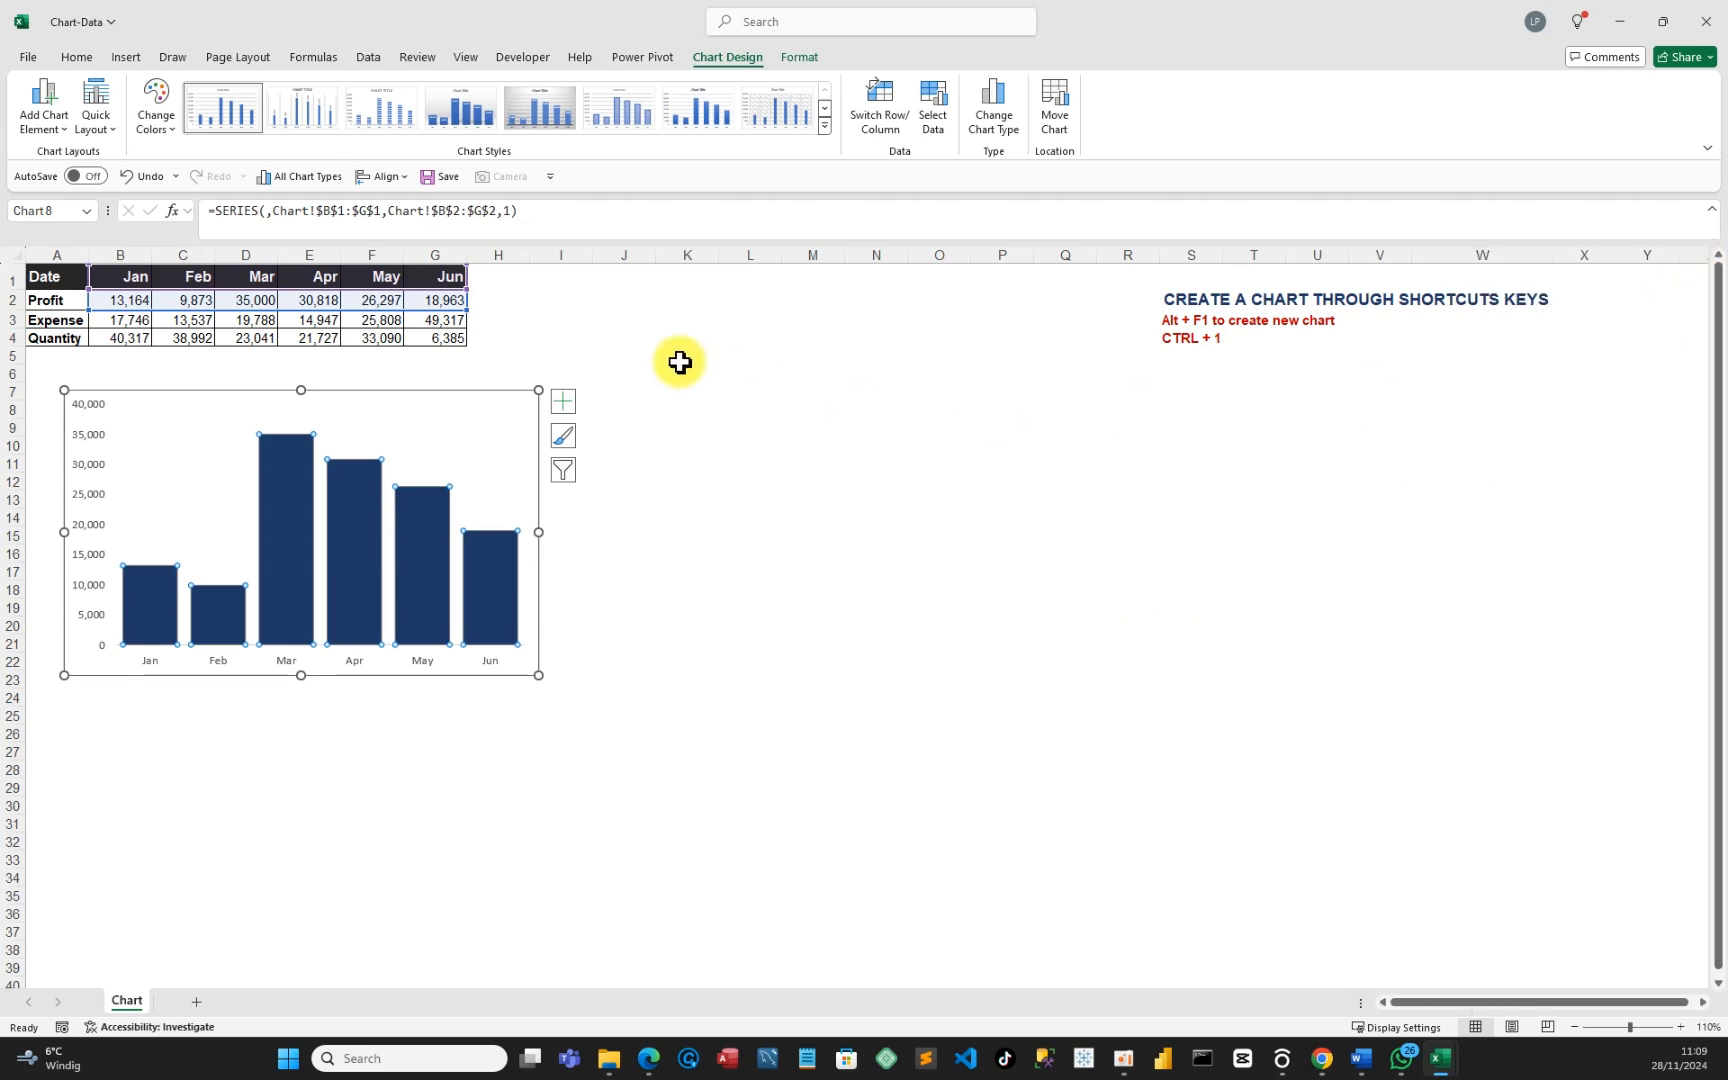
click(438, 177)
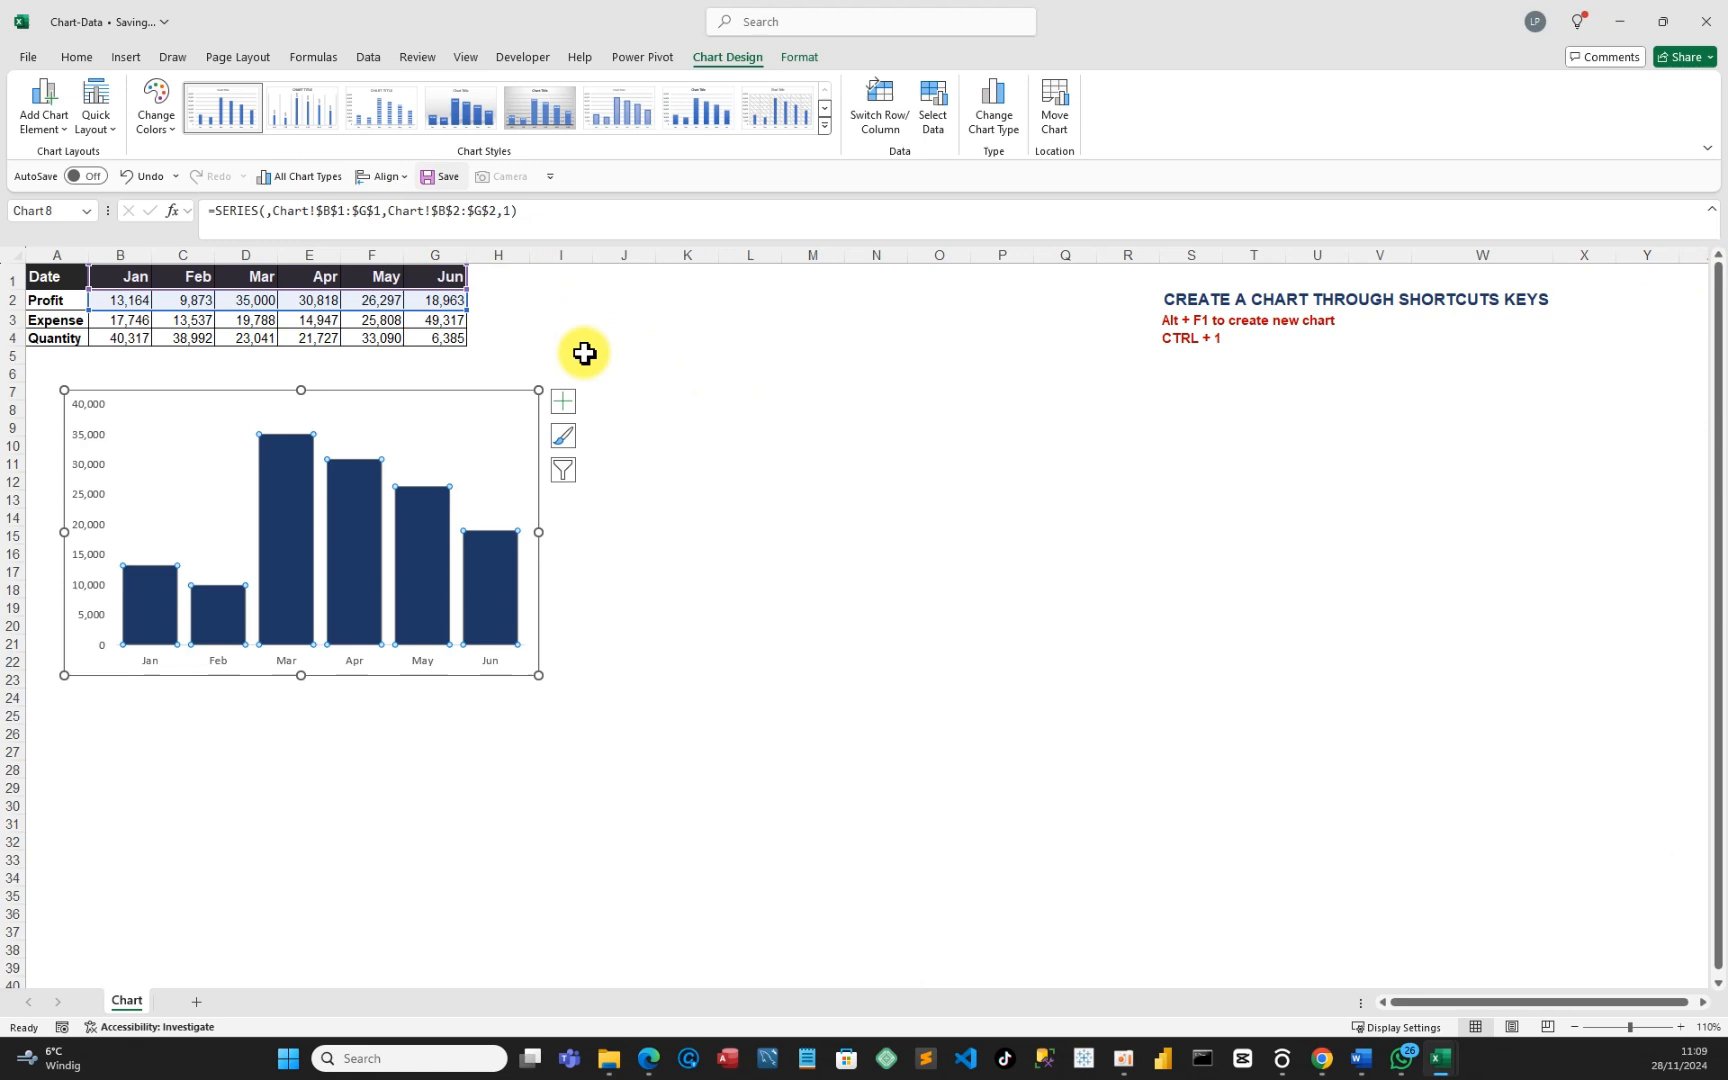
click(634, 660)
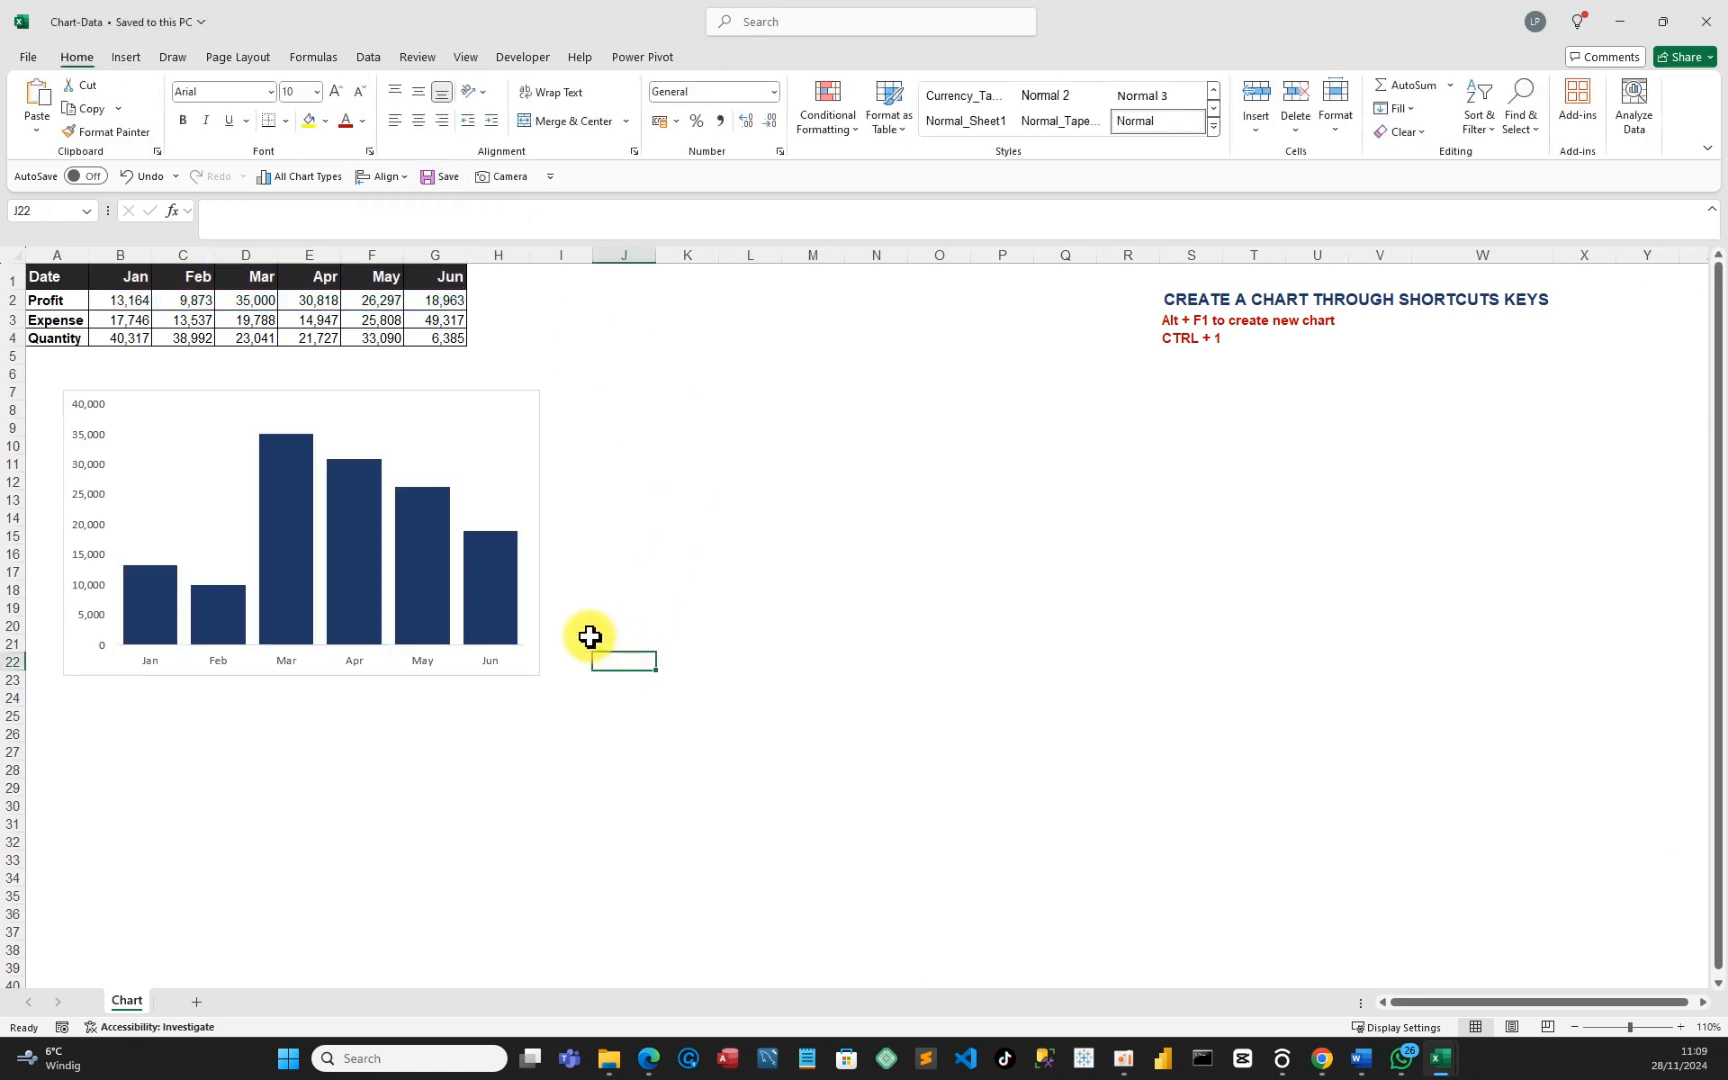
click(510, 570)
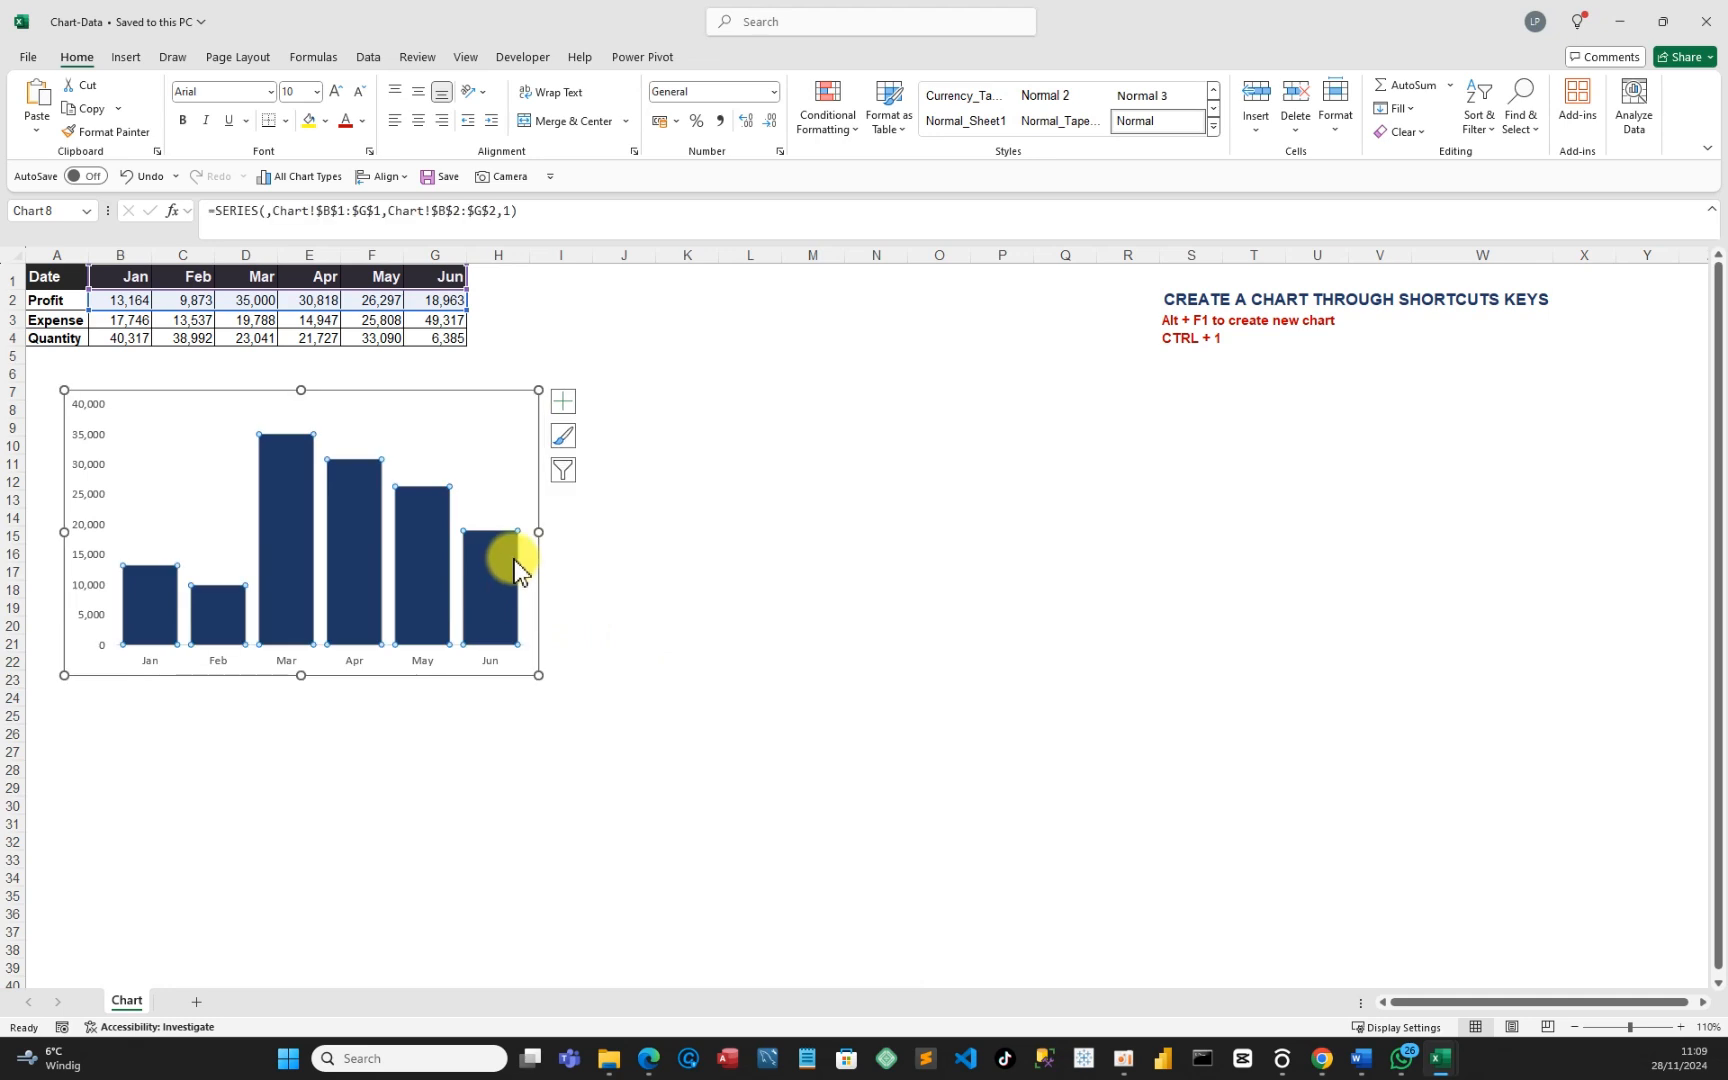
Add value labels to the navy Profit bars (Jan 13,164 to Jun 18,963) and save.
right_click(511, 561)
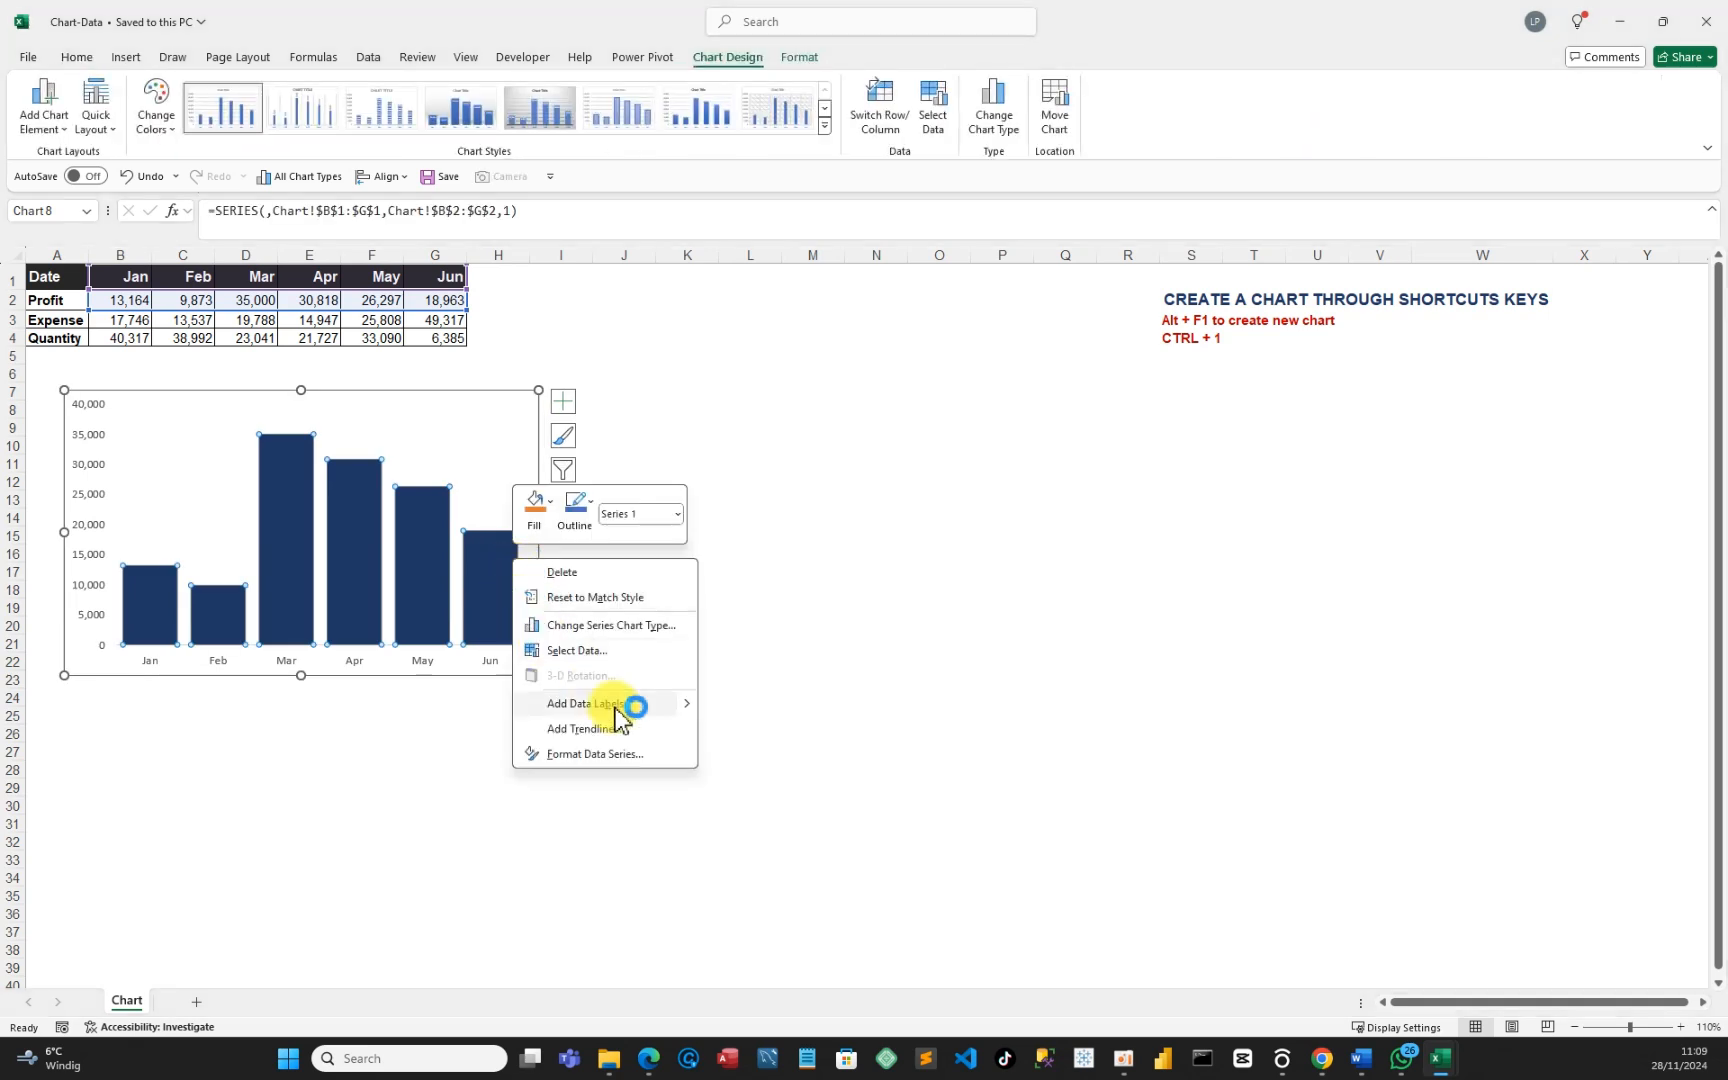
mouse_move(683, 710)
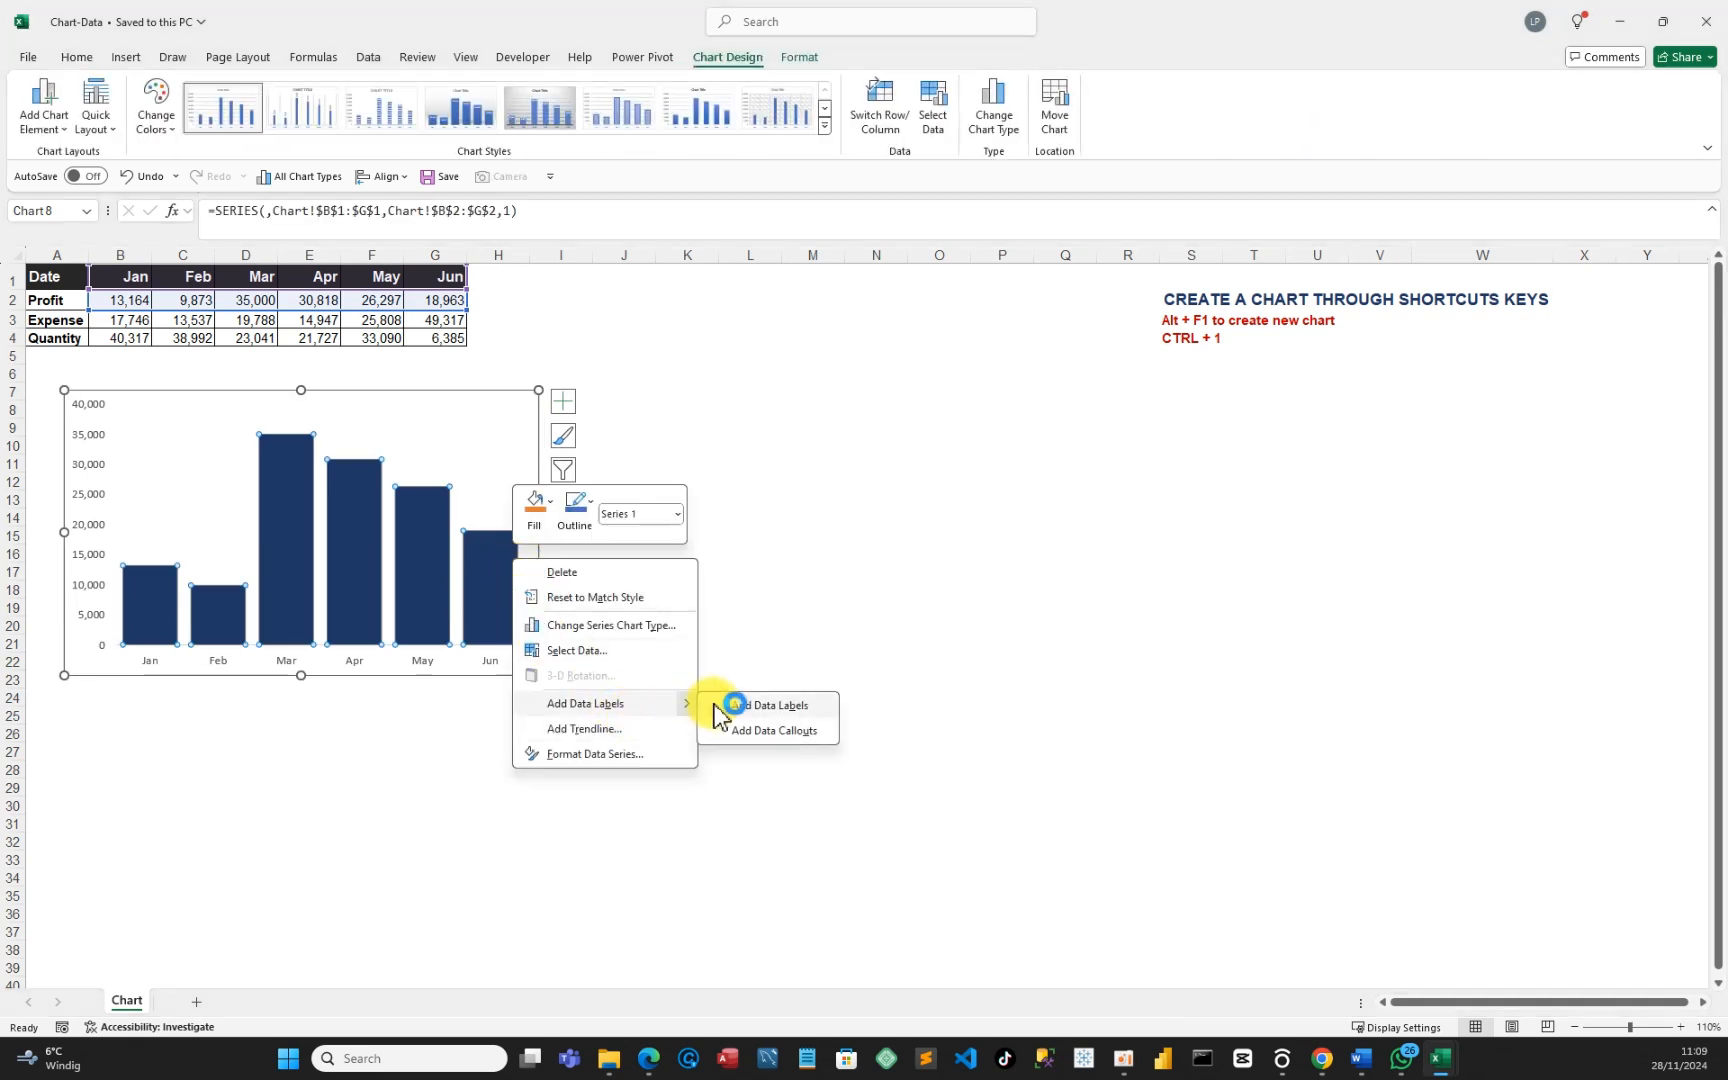
click(770, 705)
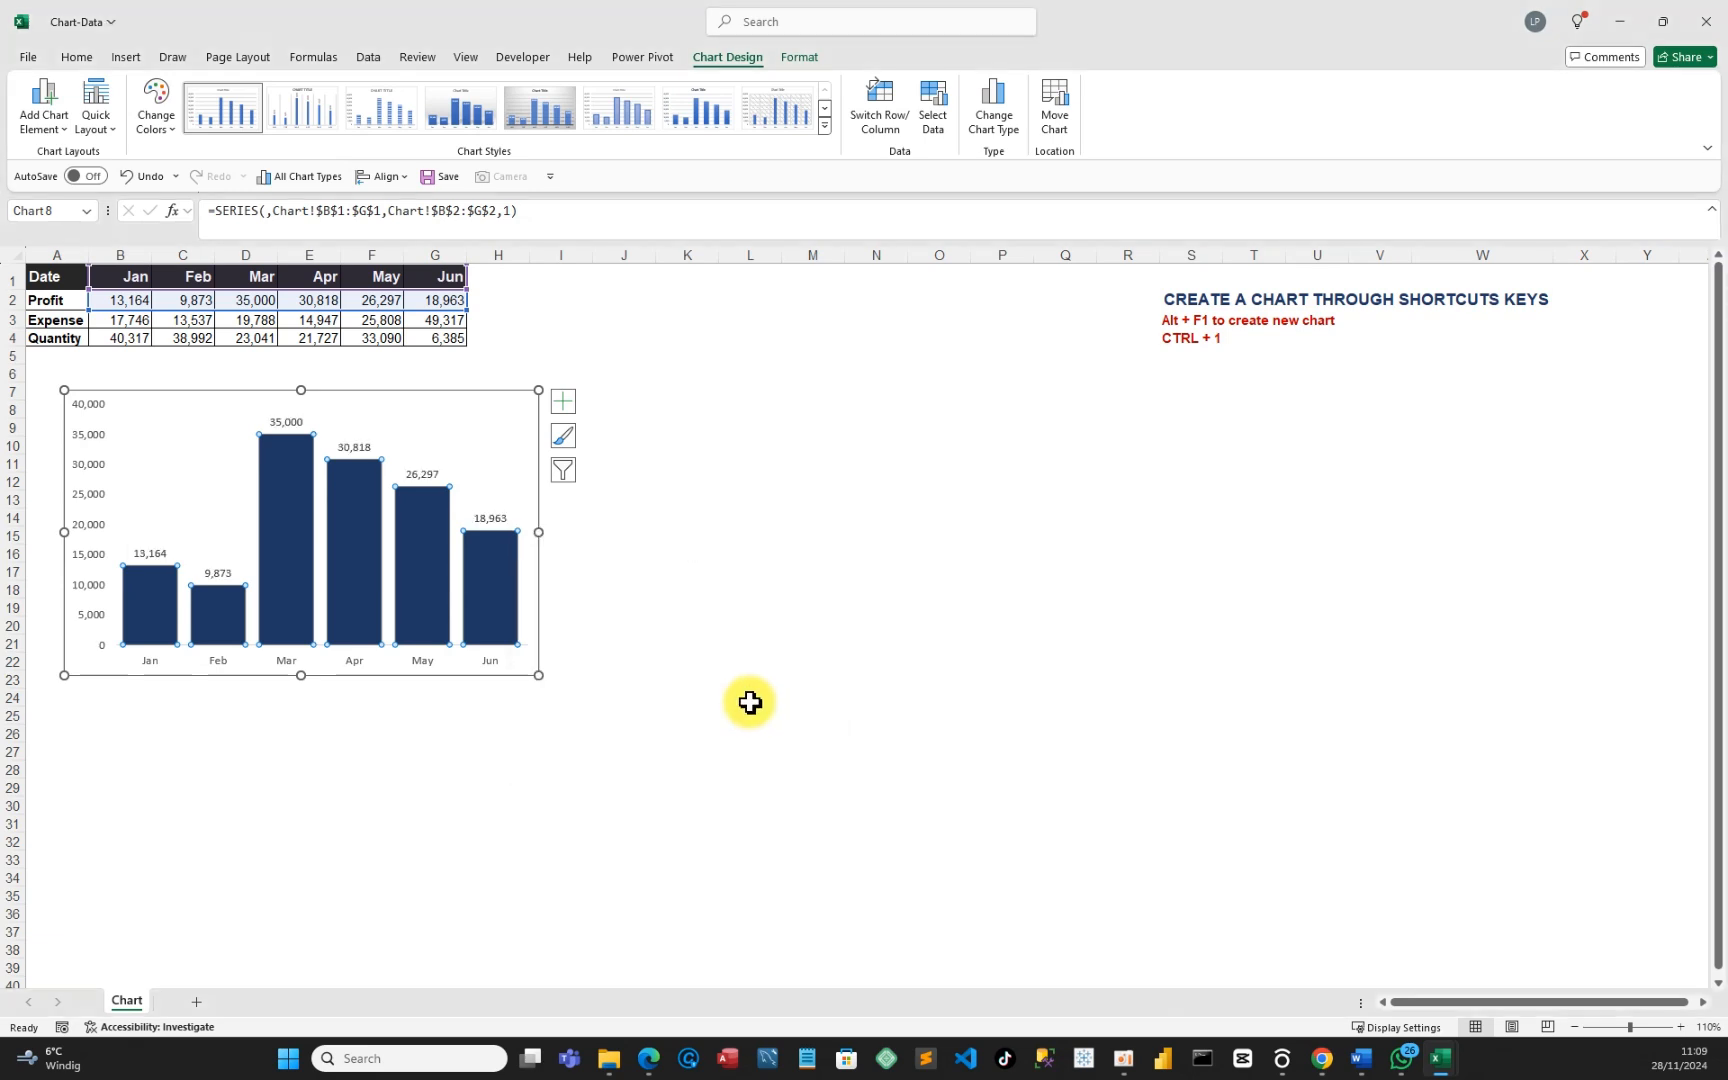
click(691, 614)
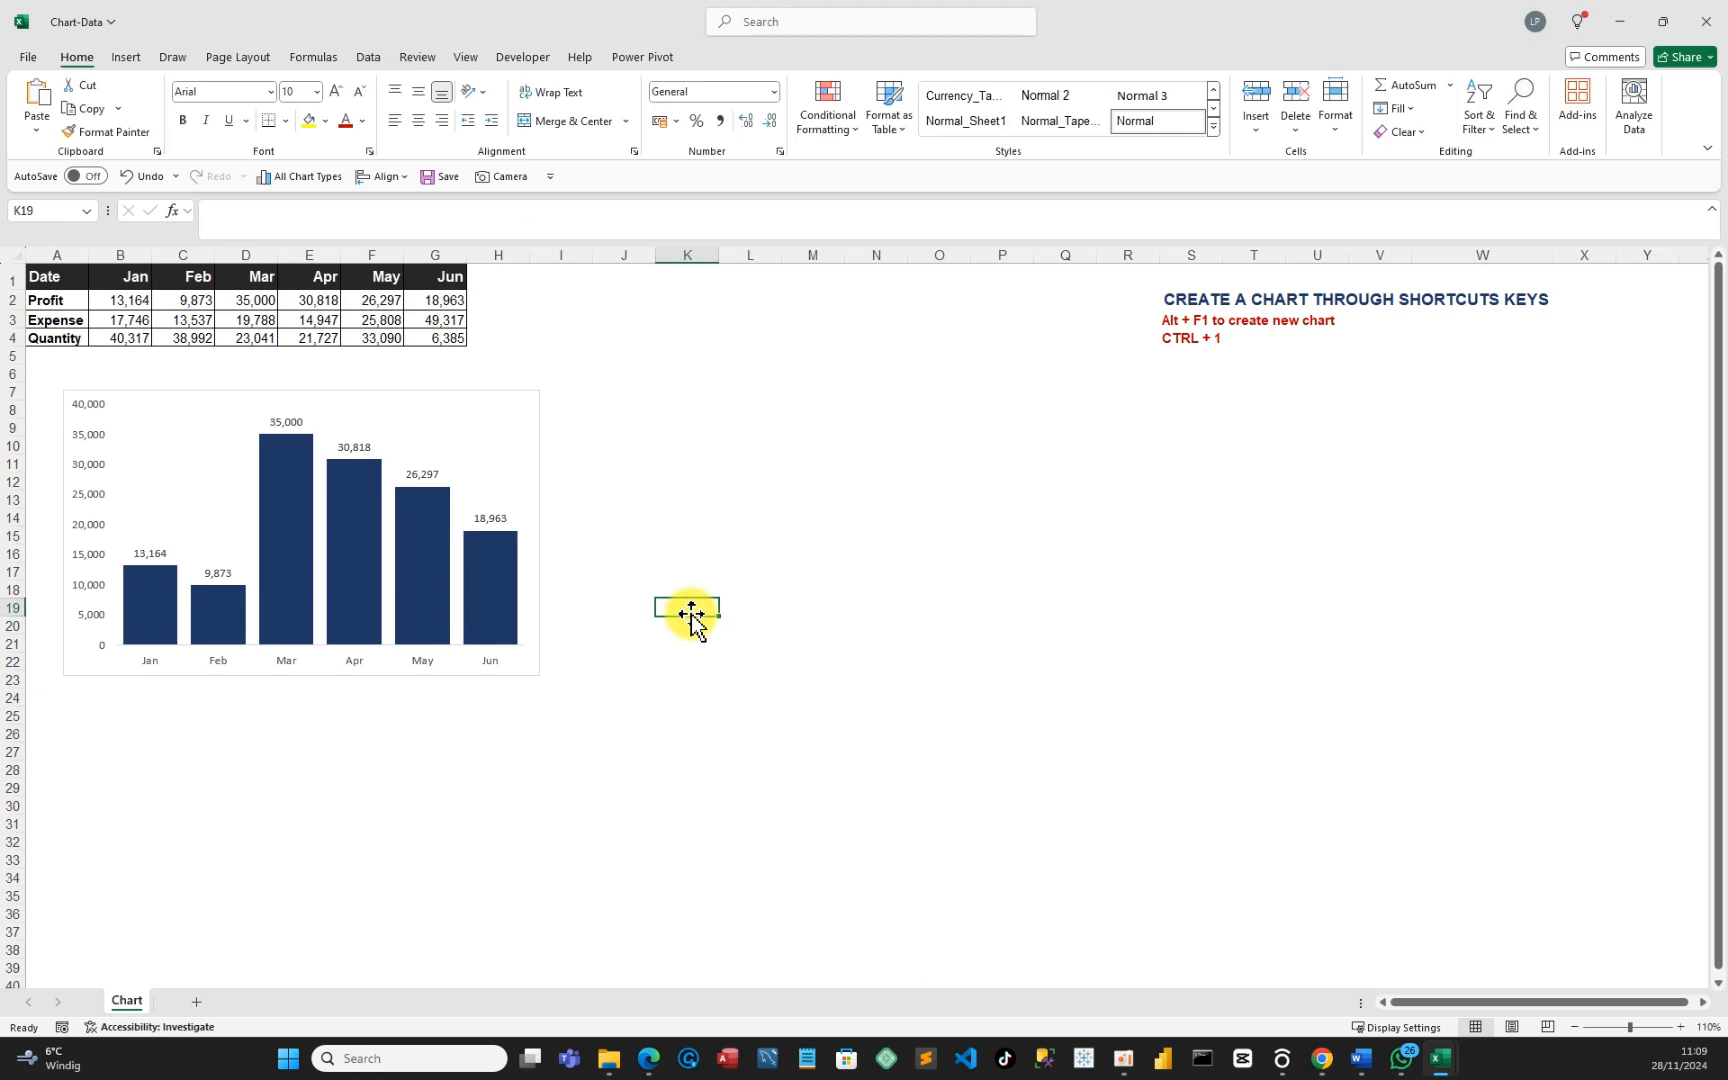
click(434, 177)
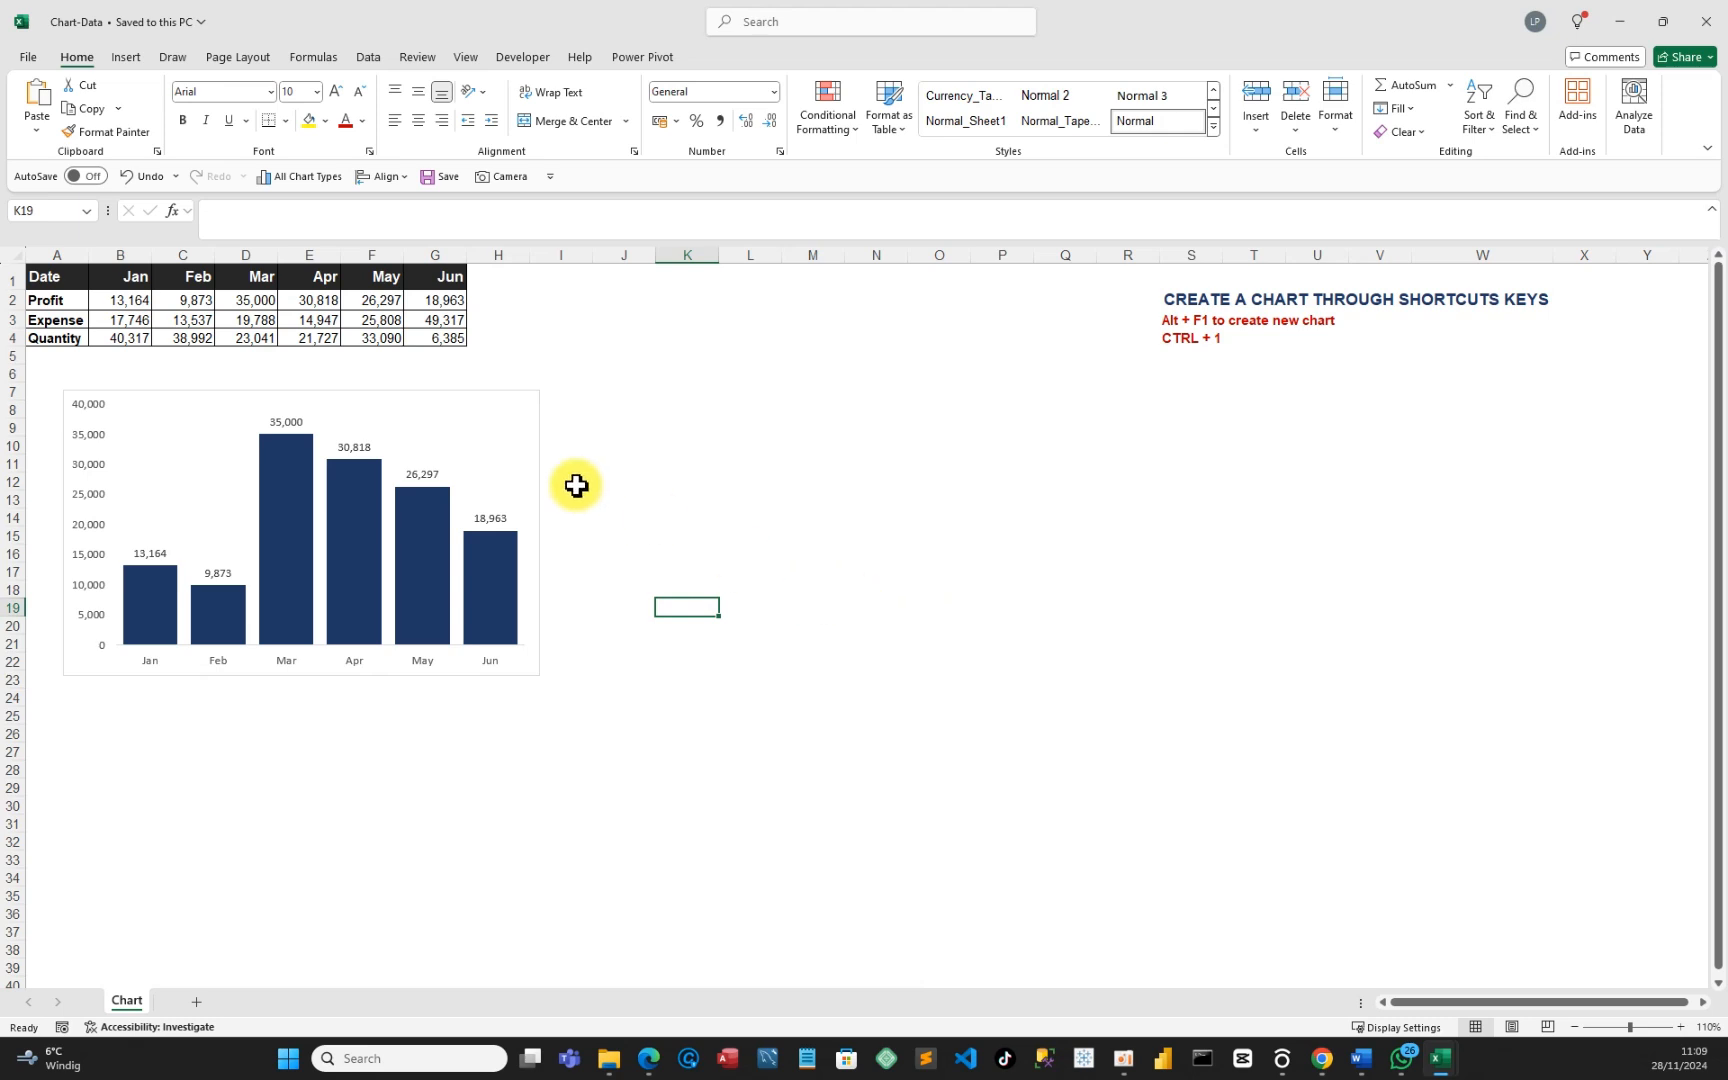
click(466, 417)
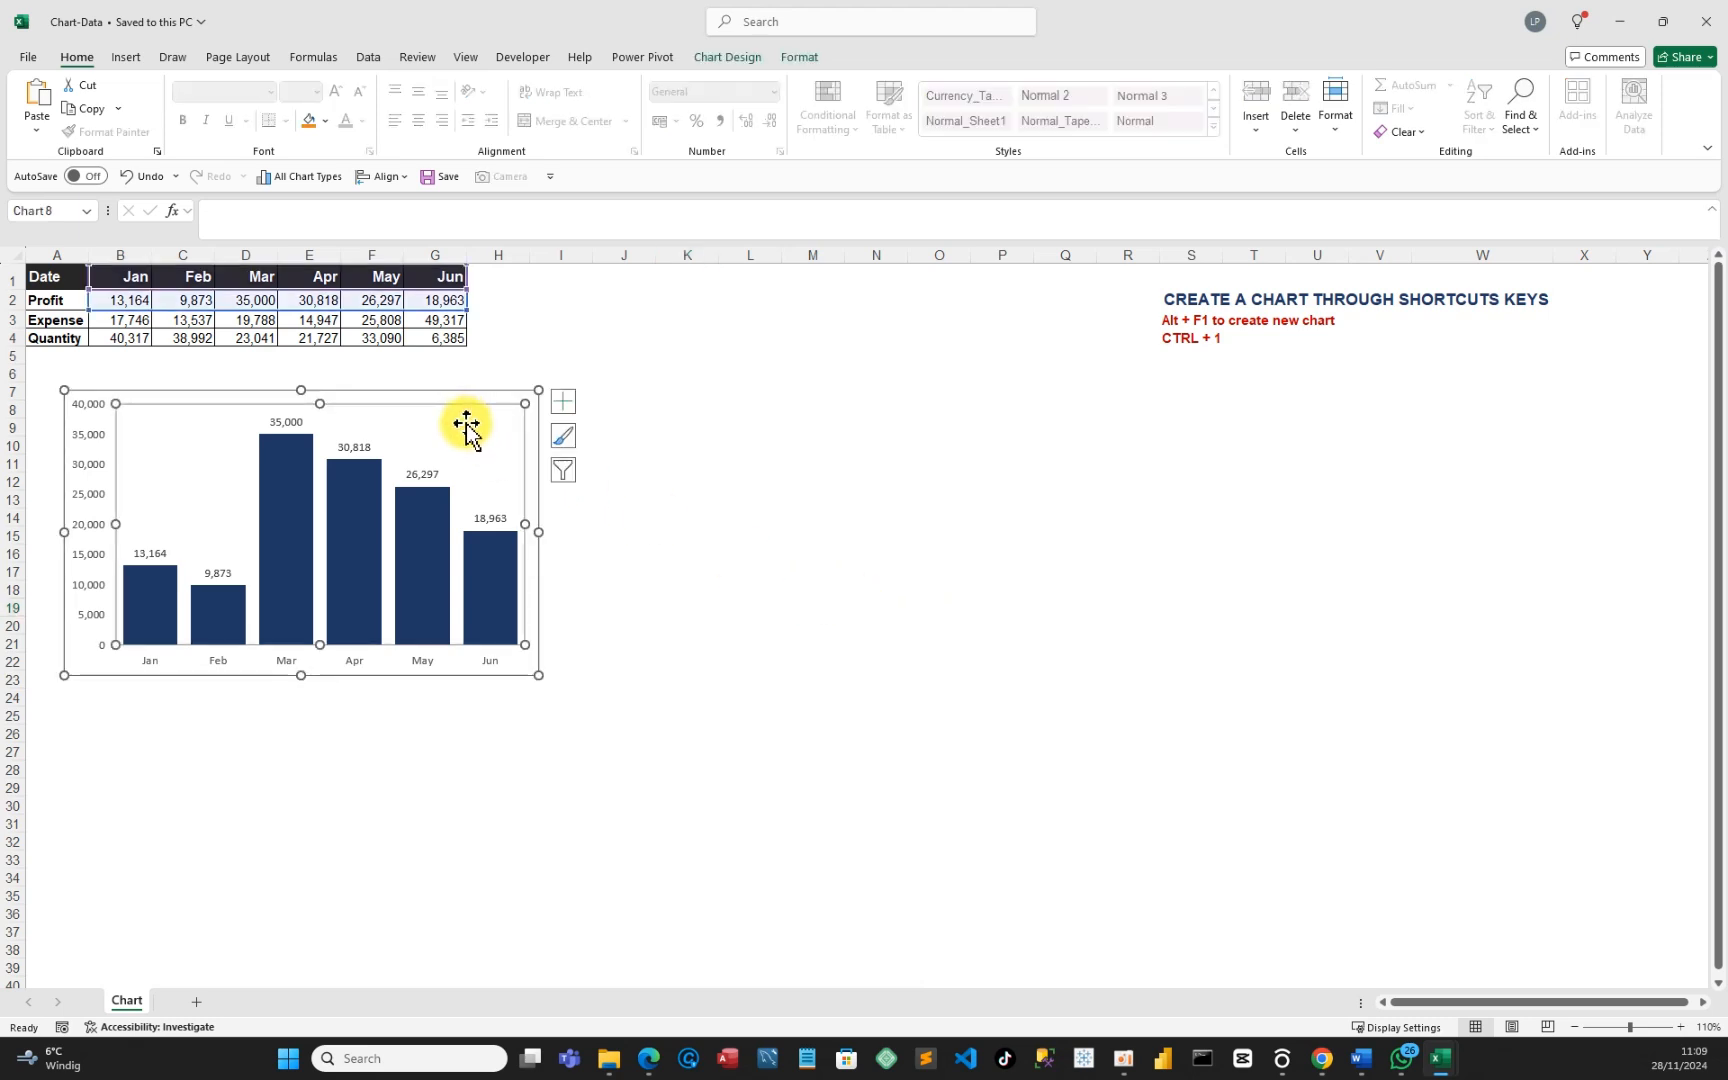
Save the labelled navy Profit chart as a chart template named Chart2.
right_click(478, 425)
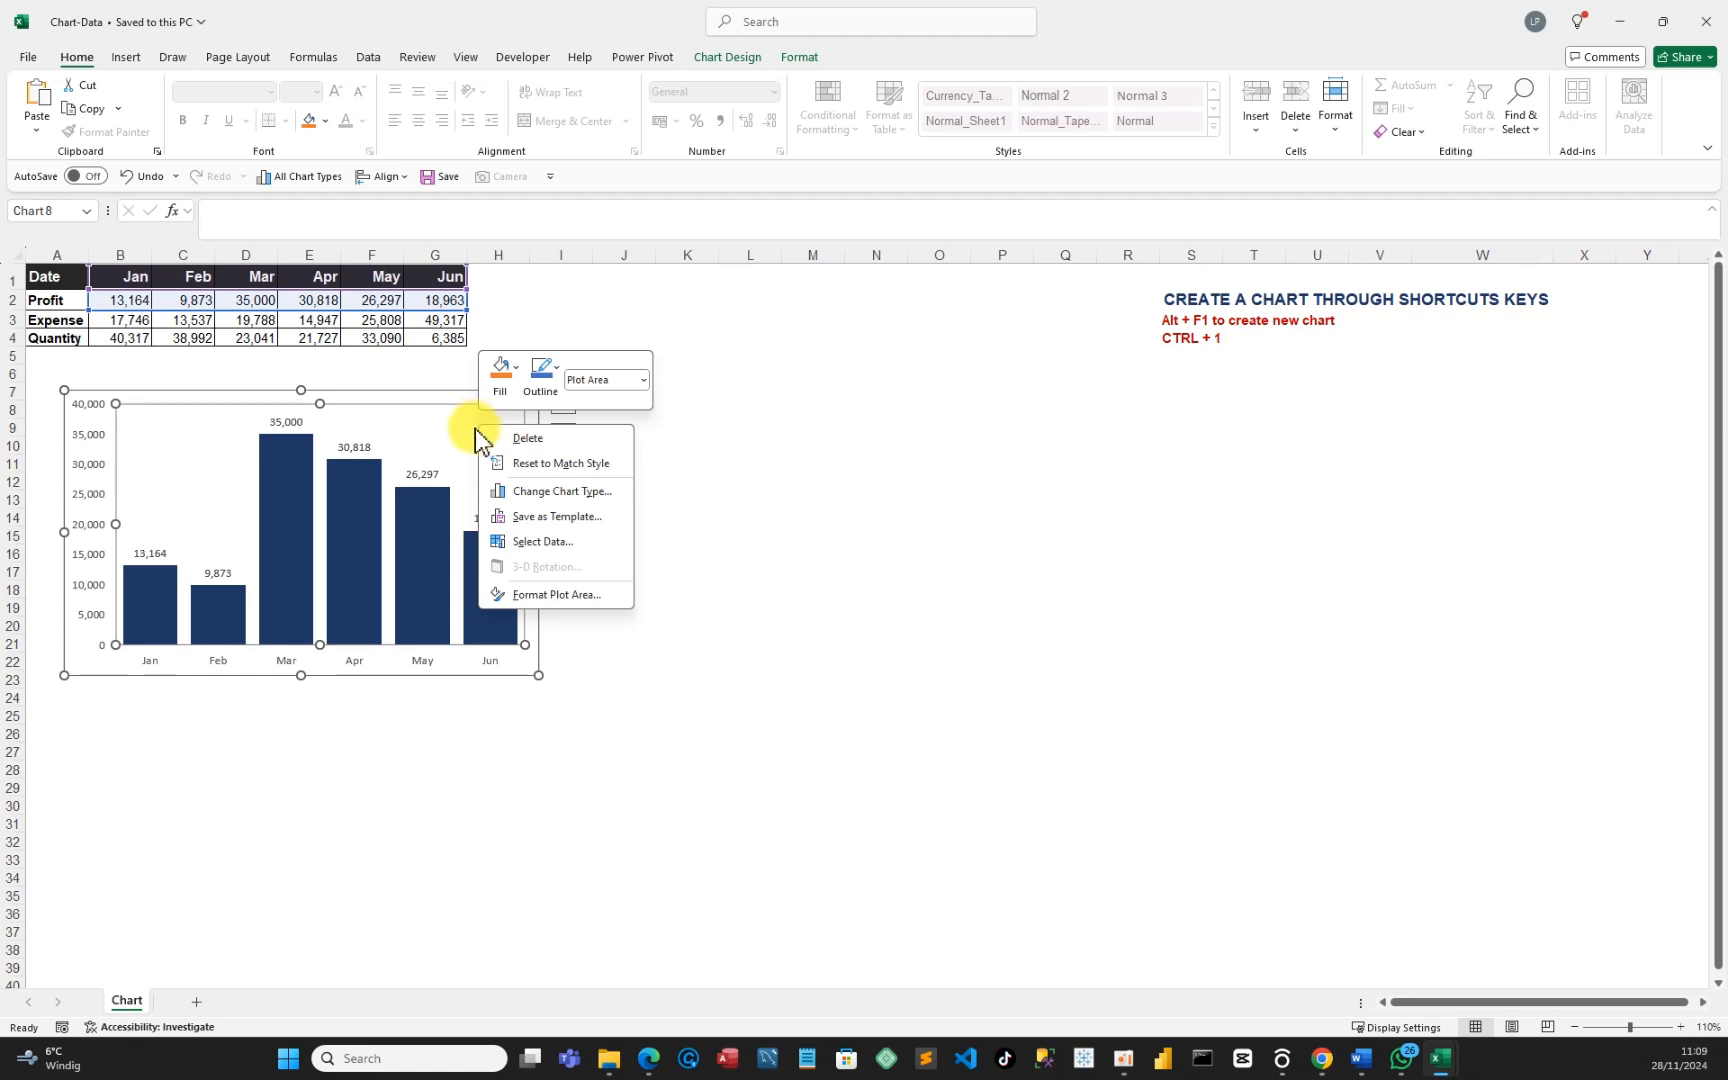
click(533, 516)
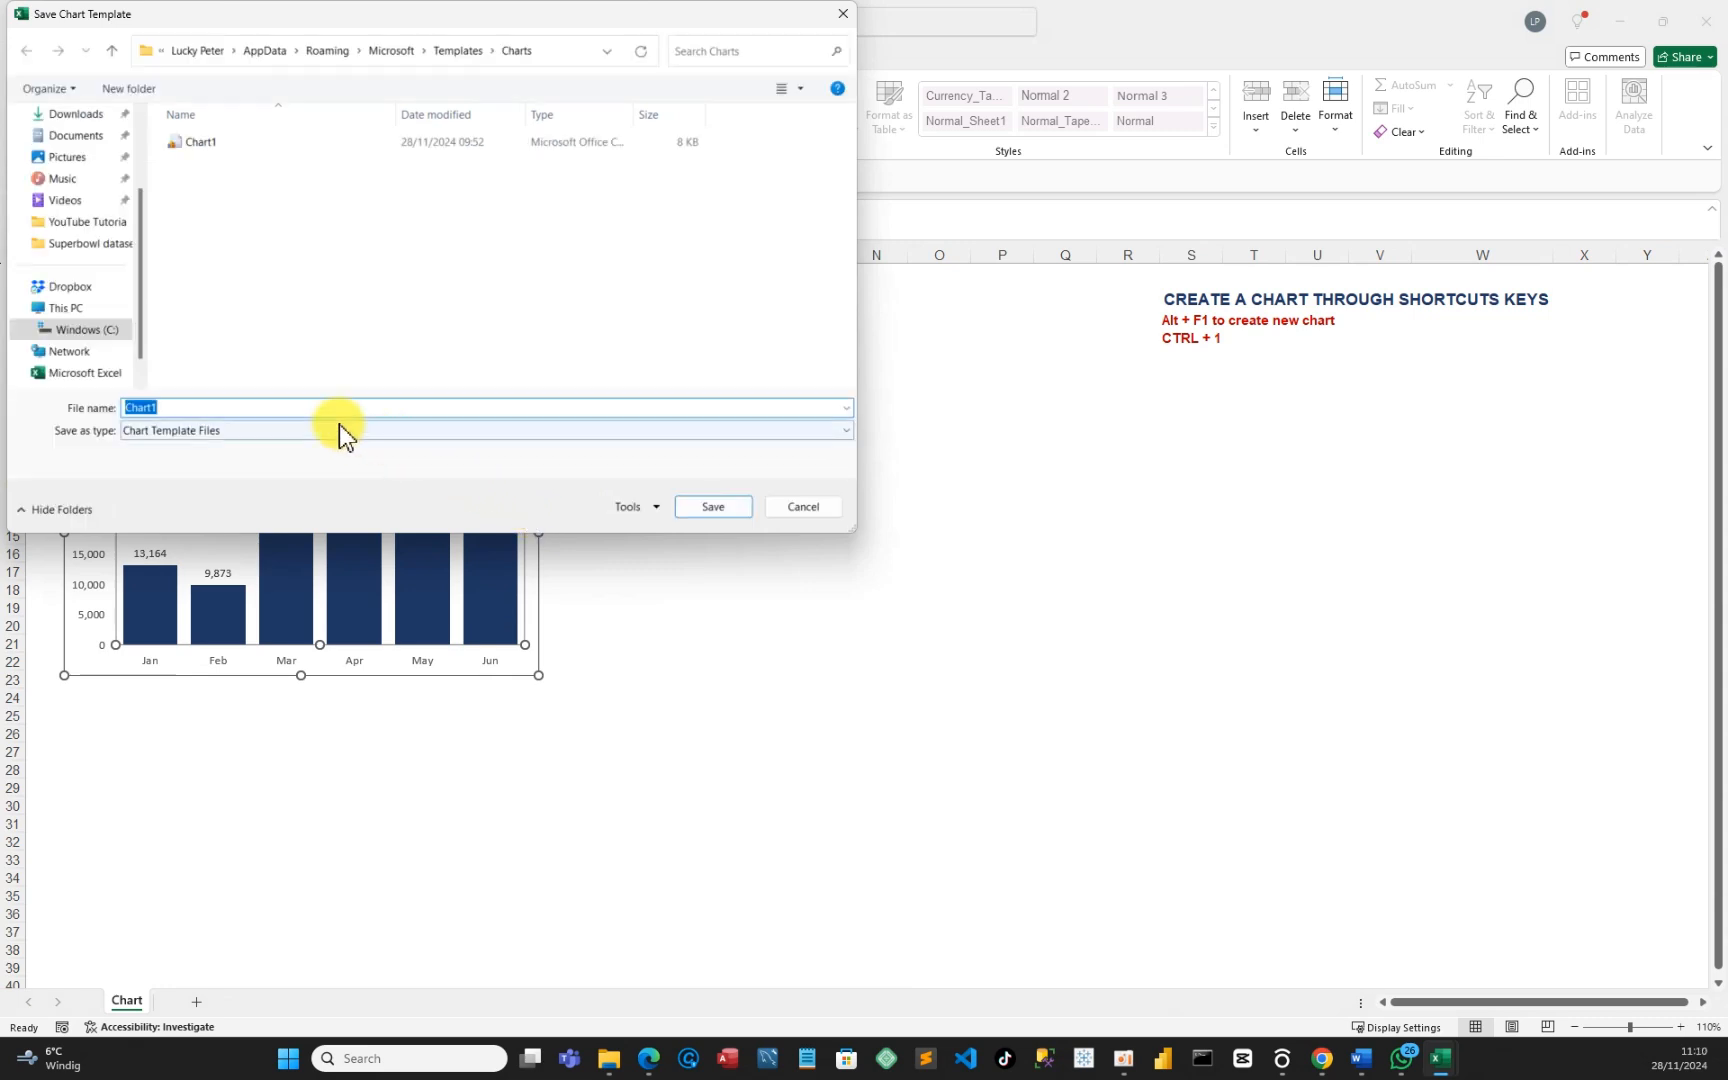
click(168, 410)
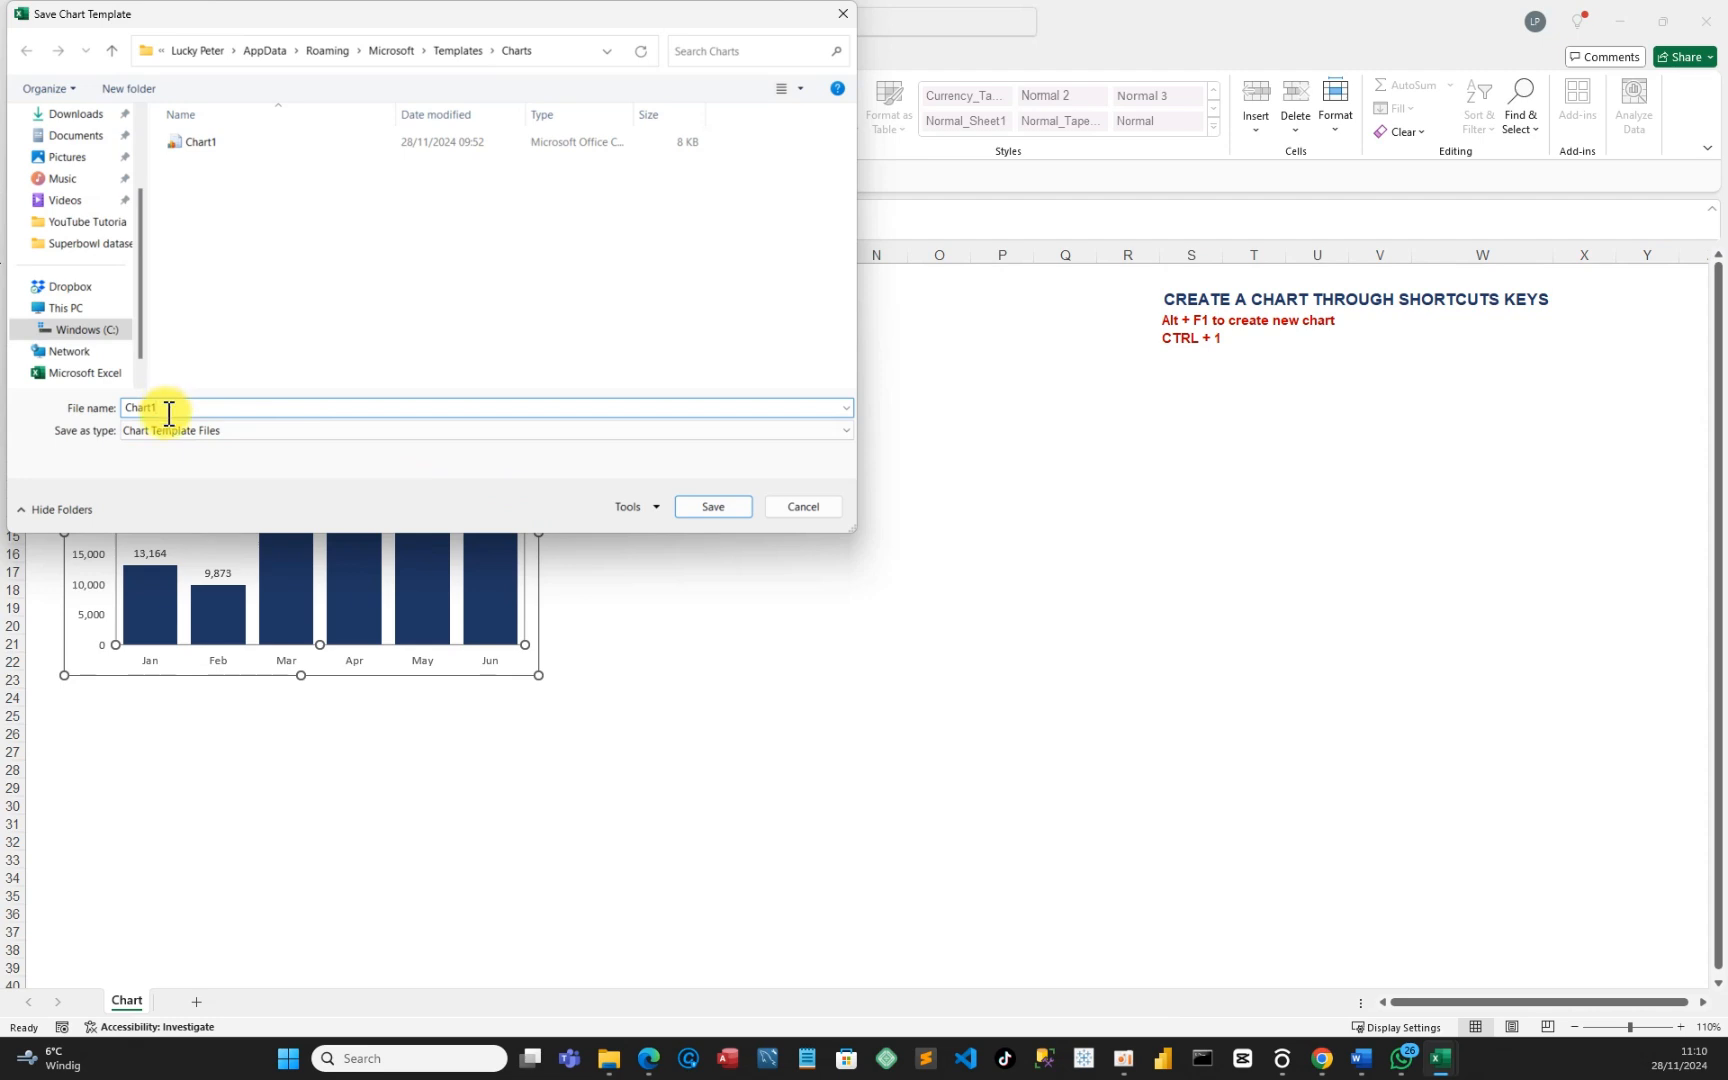
key(BackSpace)
text(2)
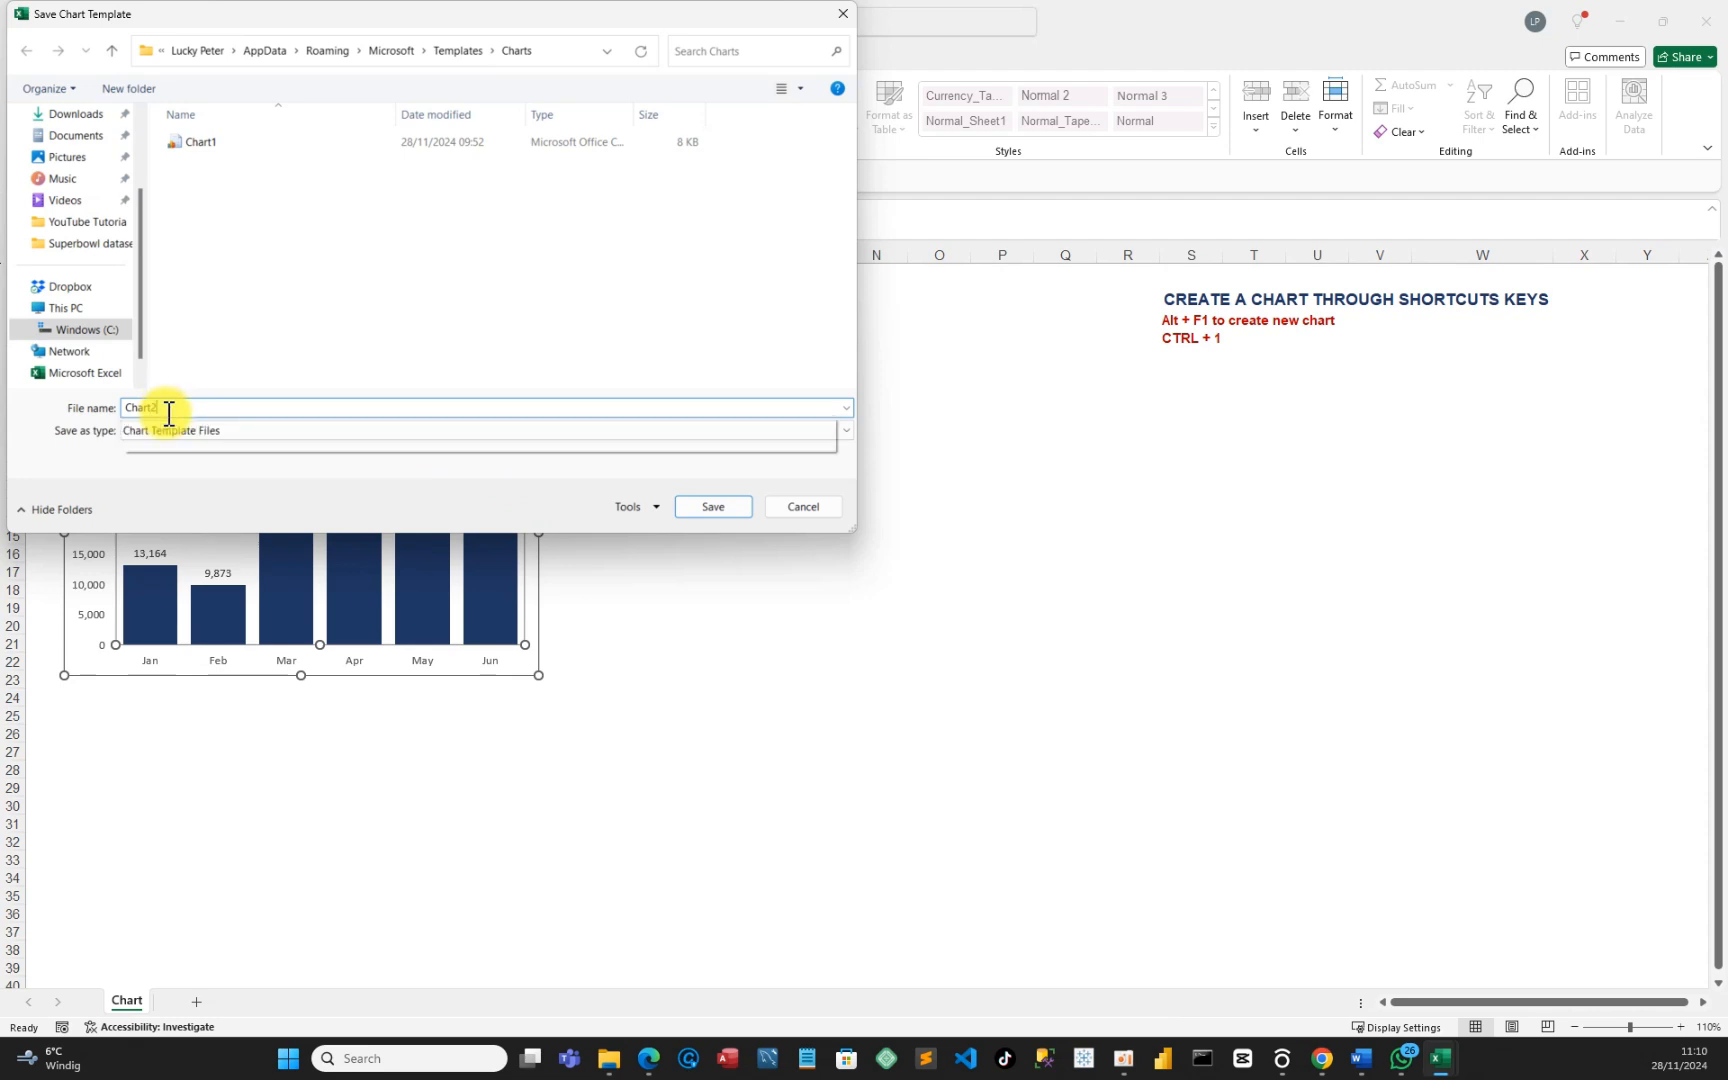
click(703, 506)
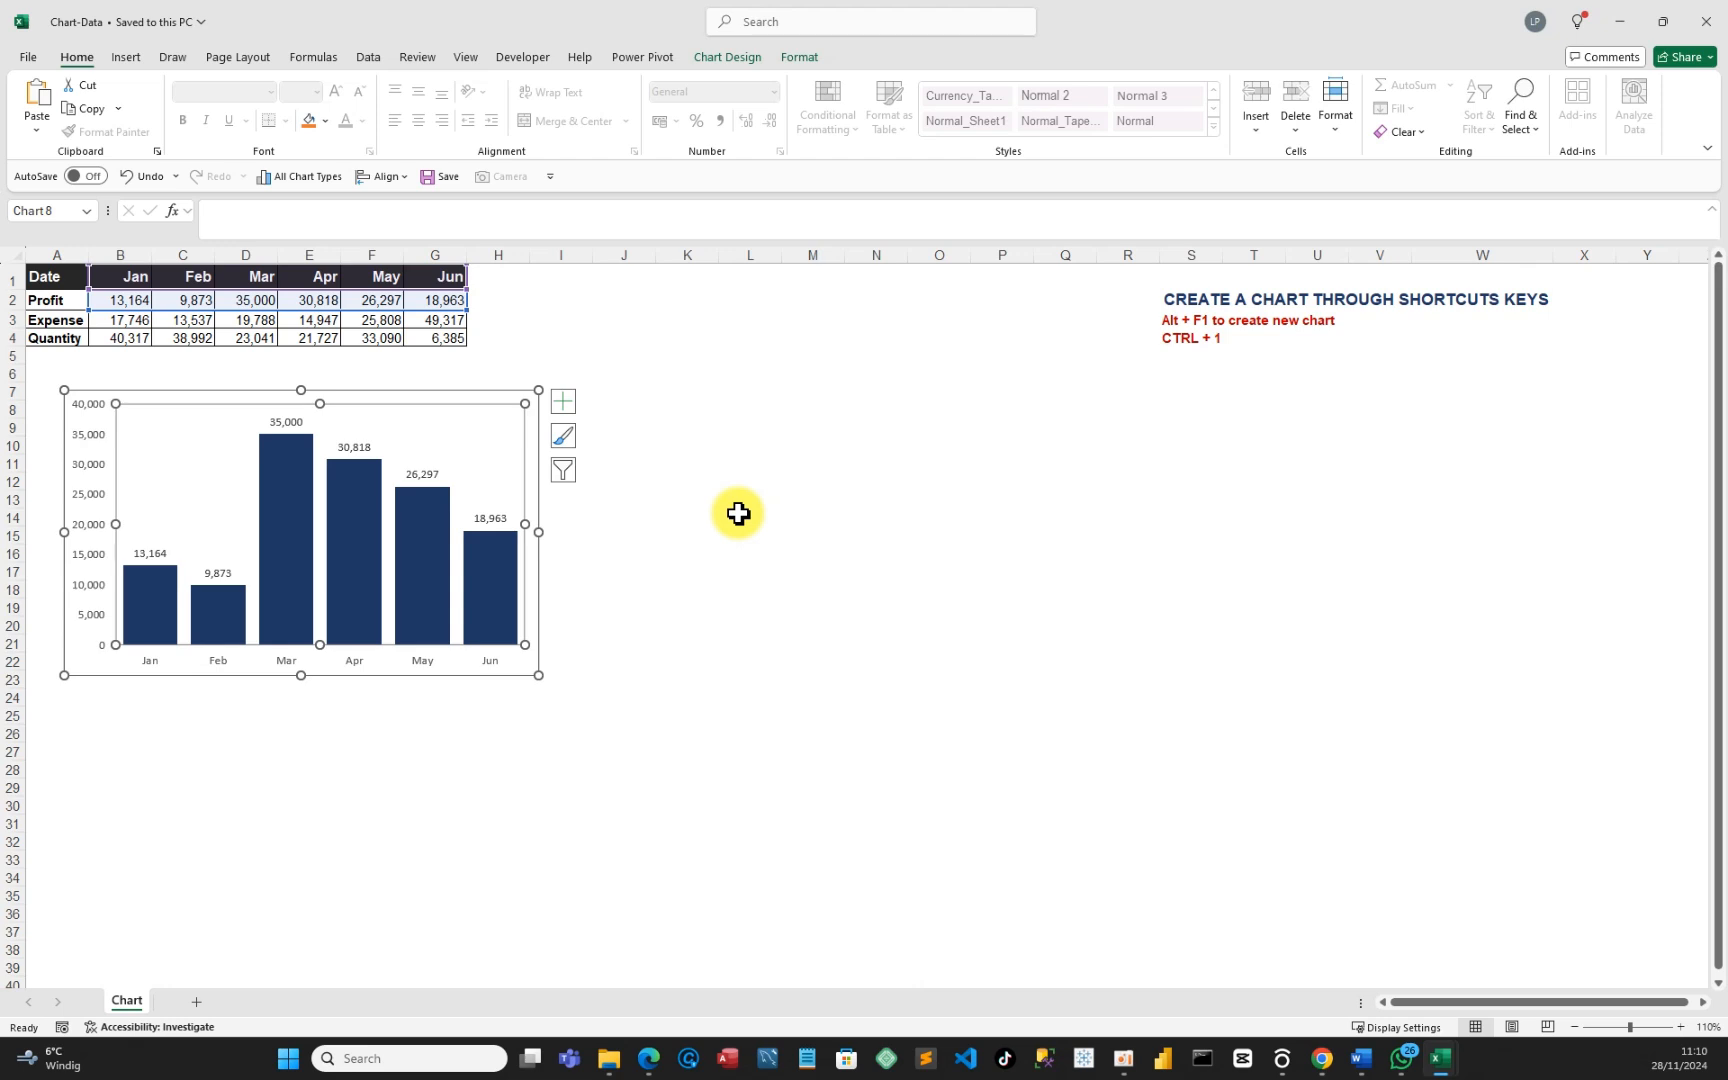
Select the month headers B1:G1 together with the Expense figures B3:G3.
click(728, 530)
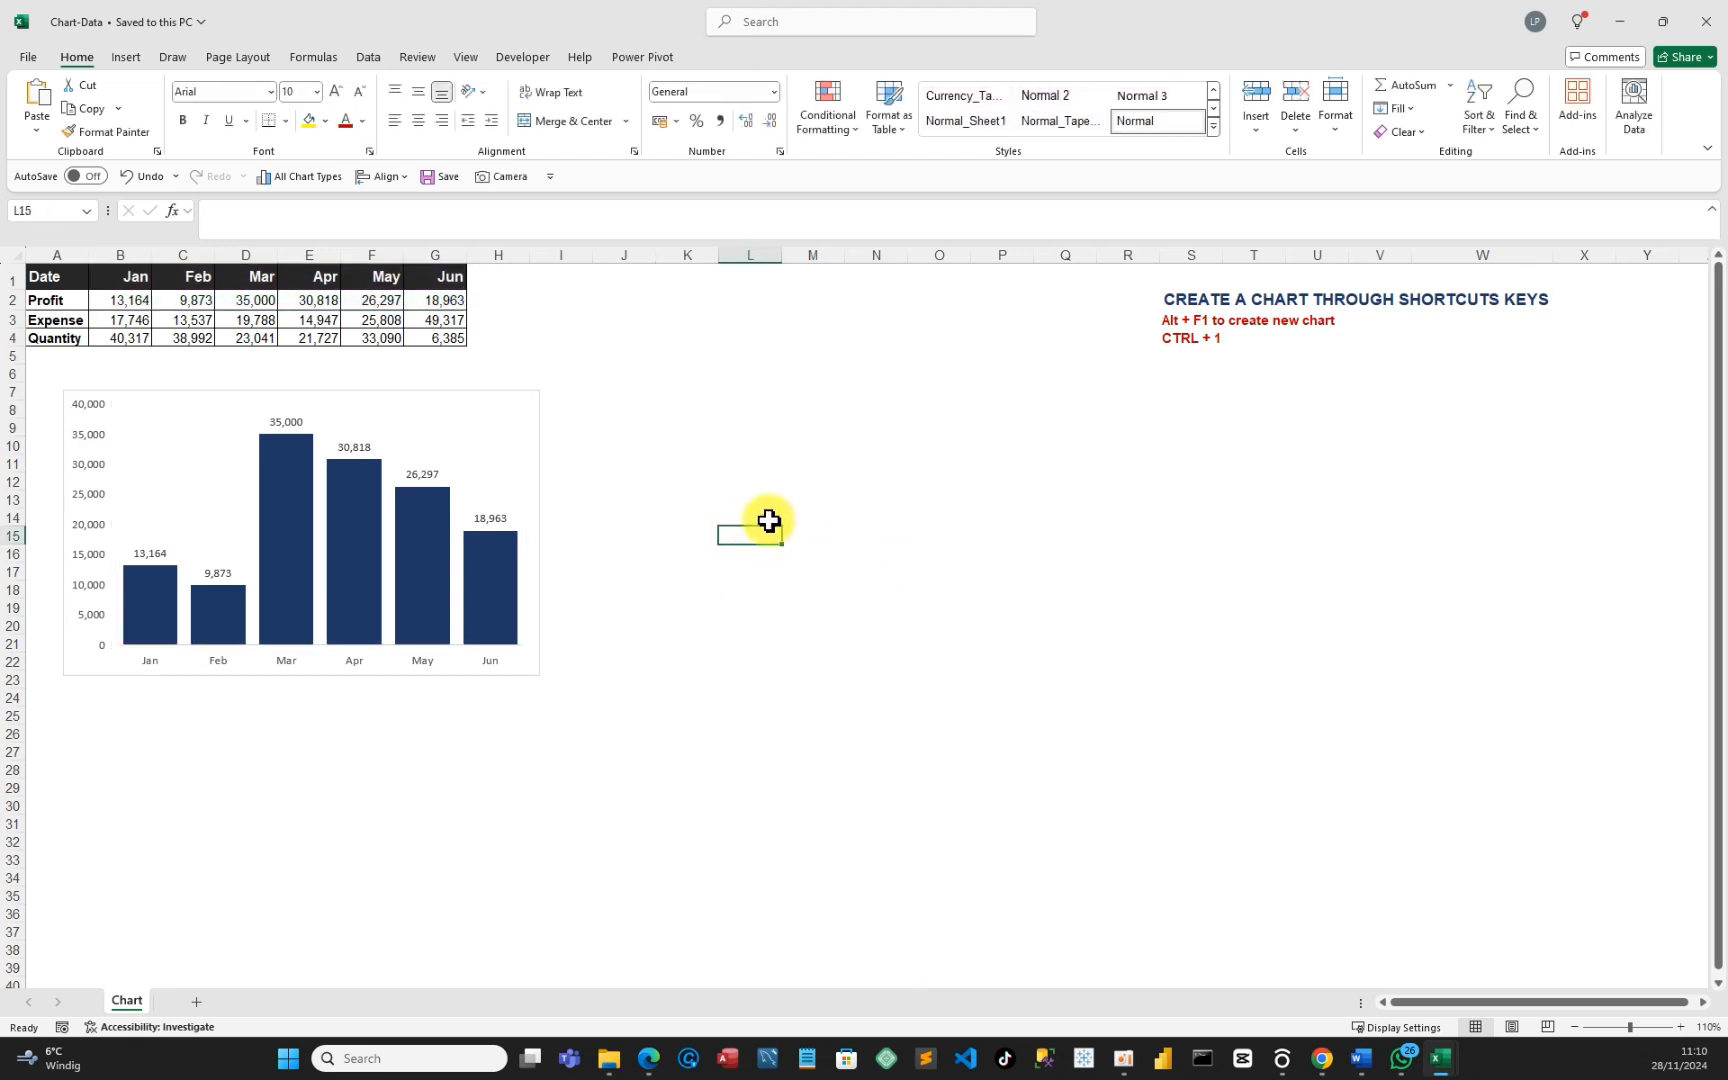
drag(127, 274, 427, 281)
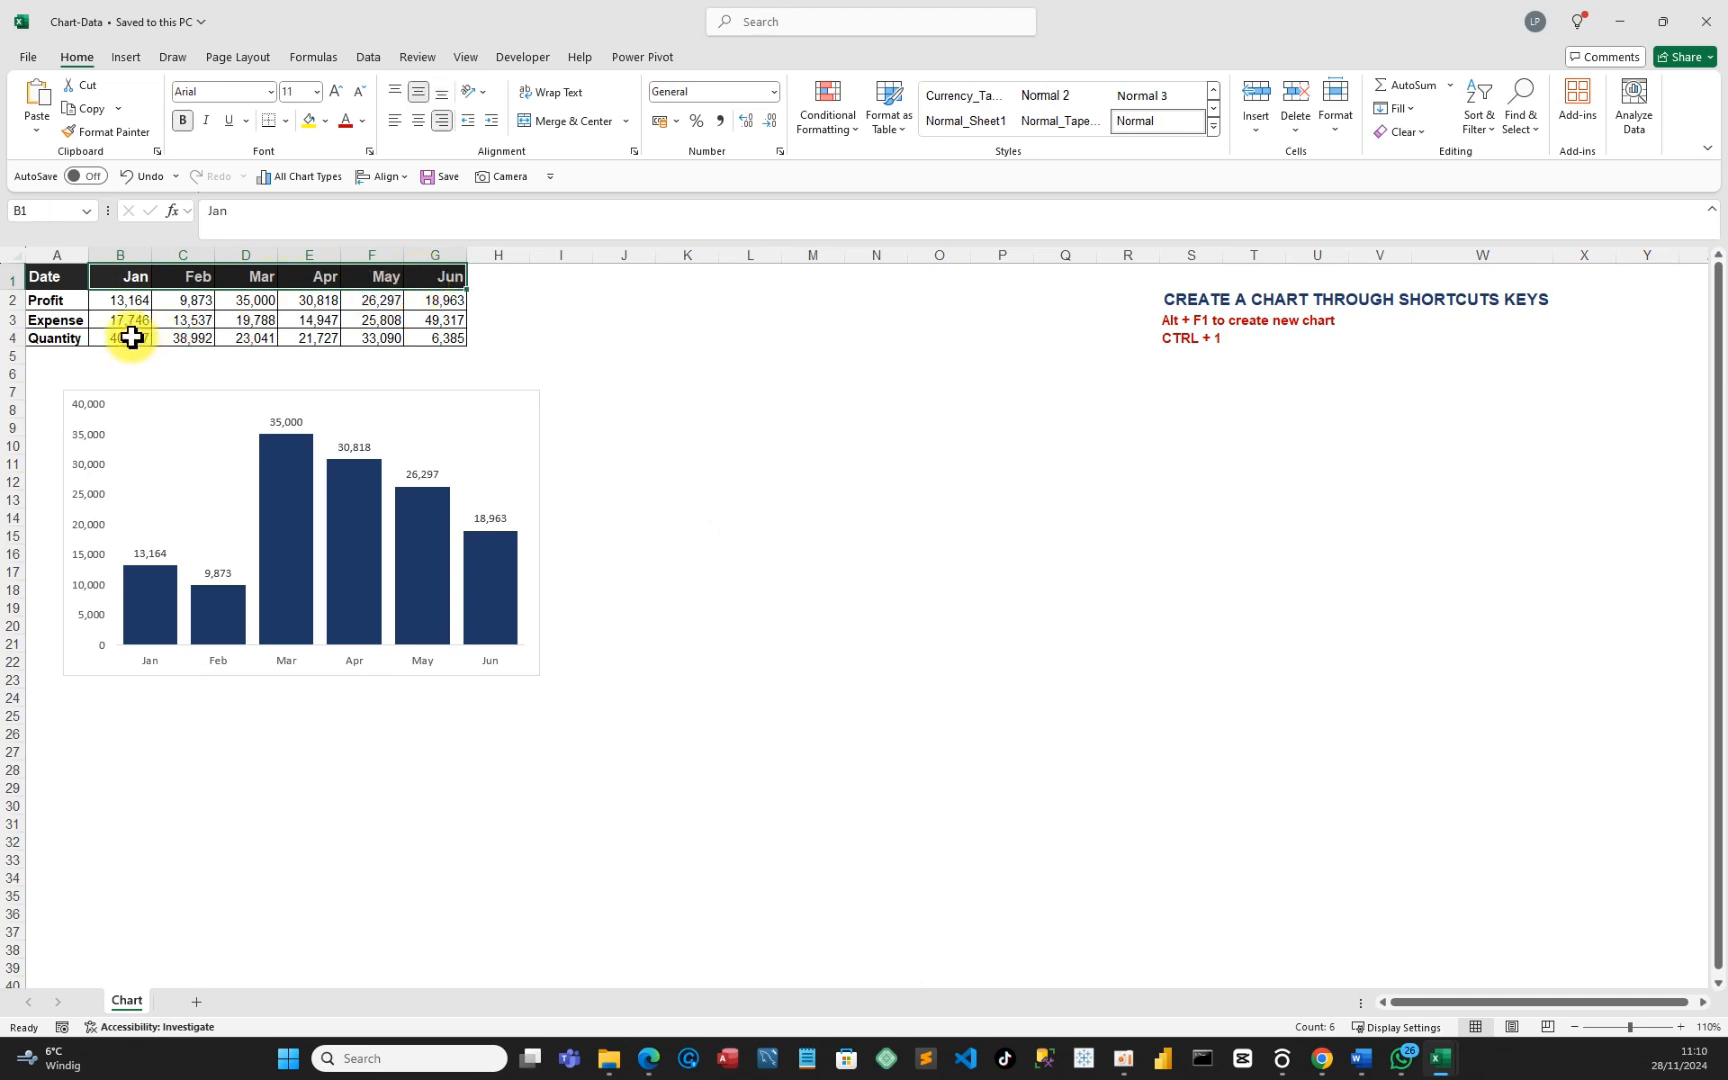
drag(104, 320, 437, 318)
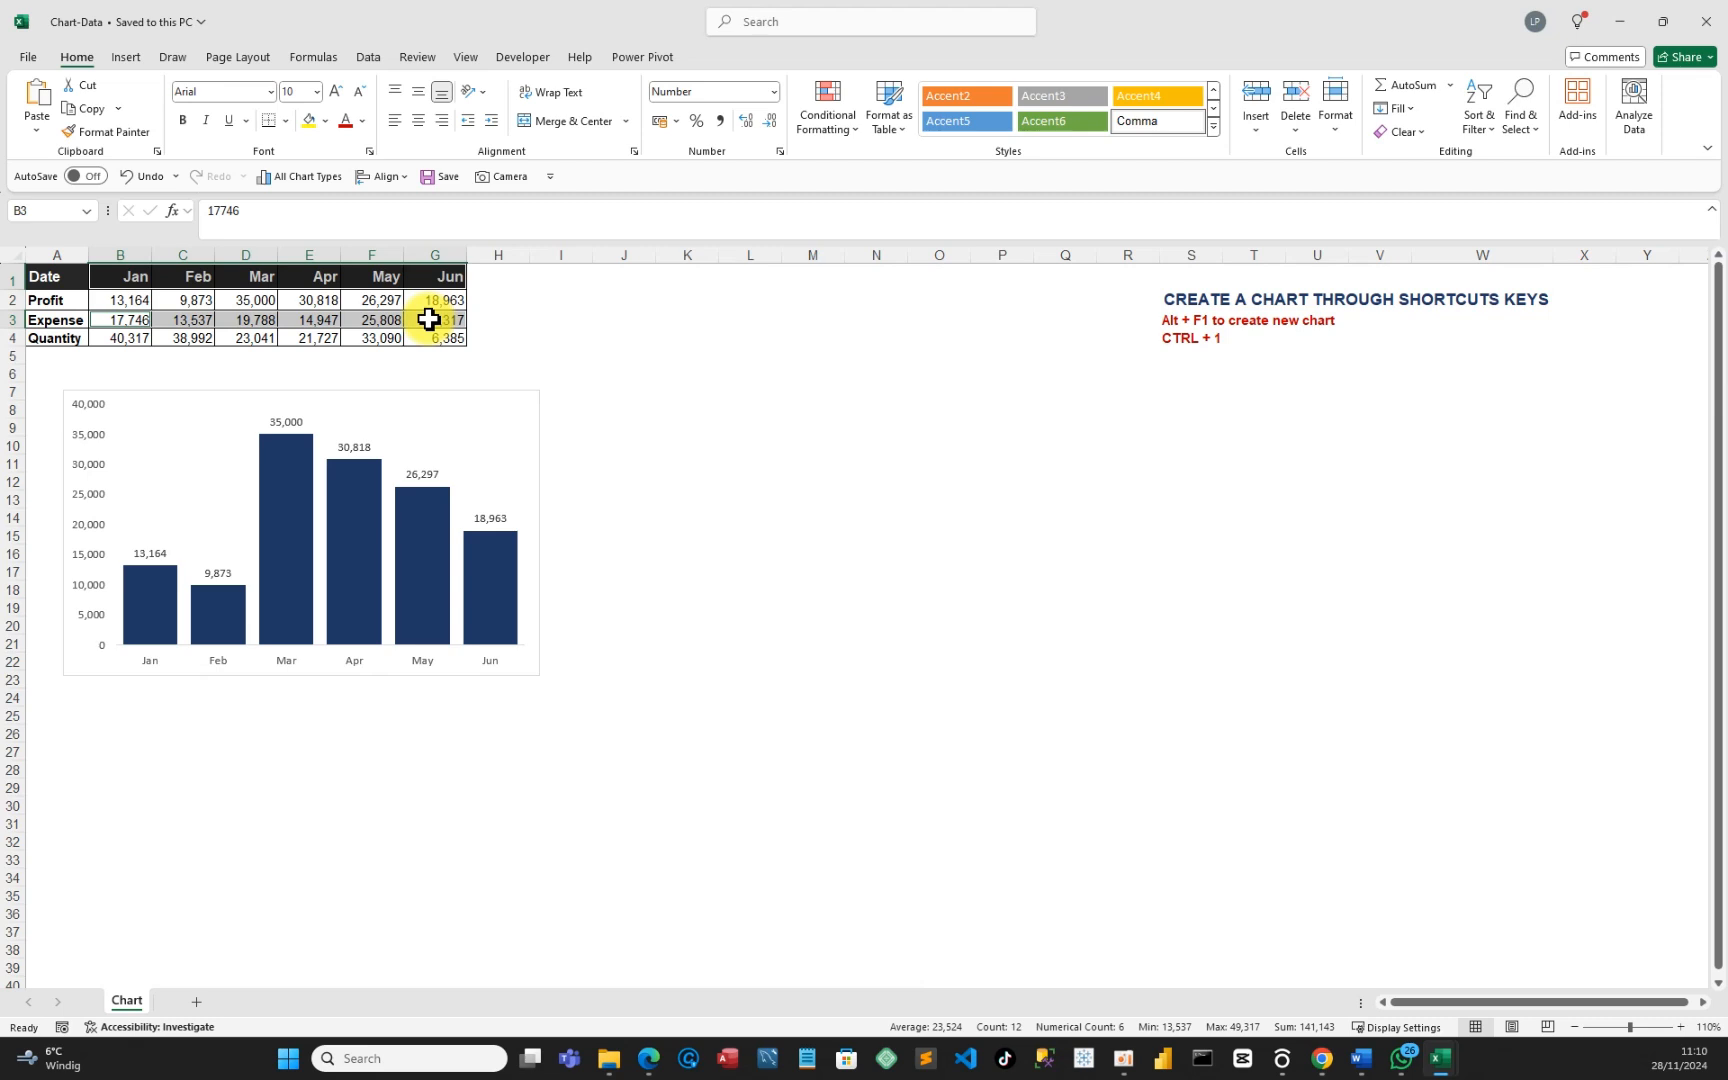
Insert an Expense column chart with Alt+F1, move it beside the Profit chart, and apply the saved chart template.
key(alt+F1)
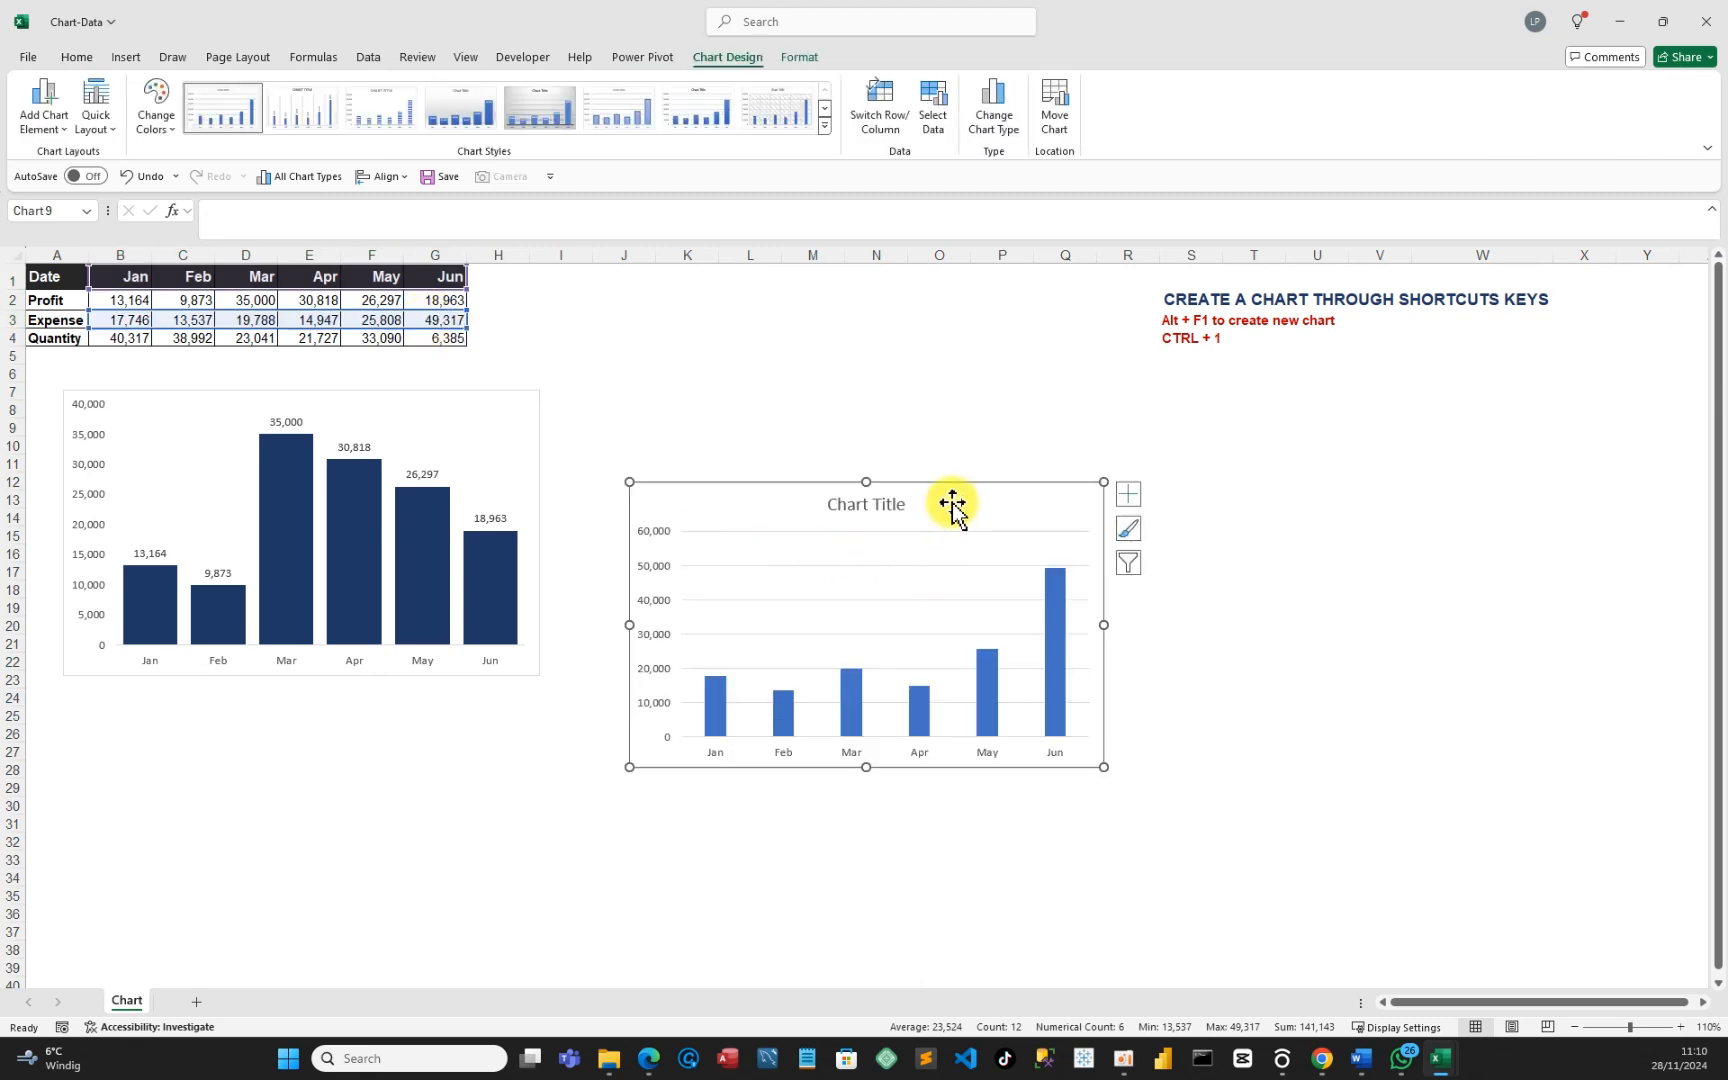
drag(953, 501, 954, 414)
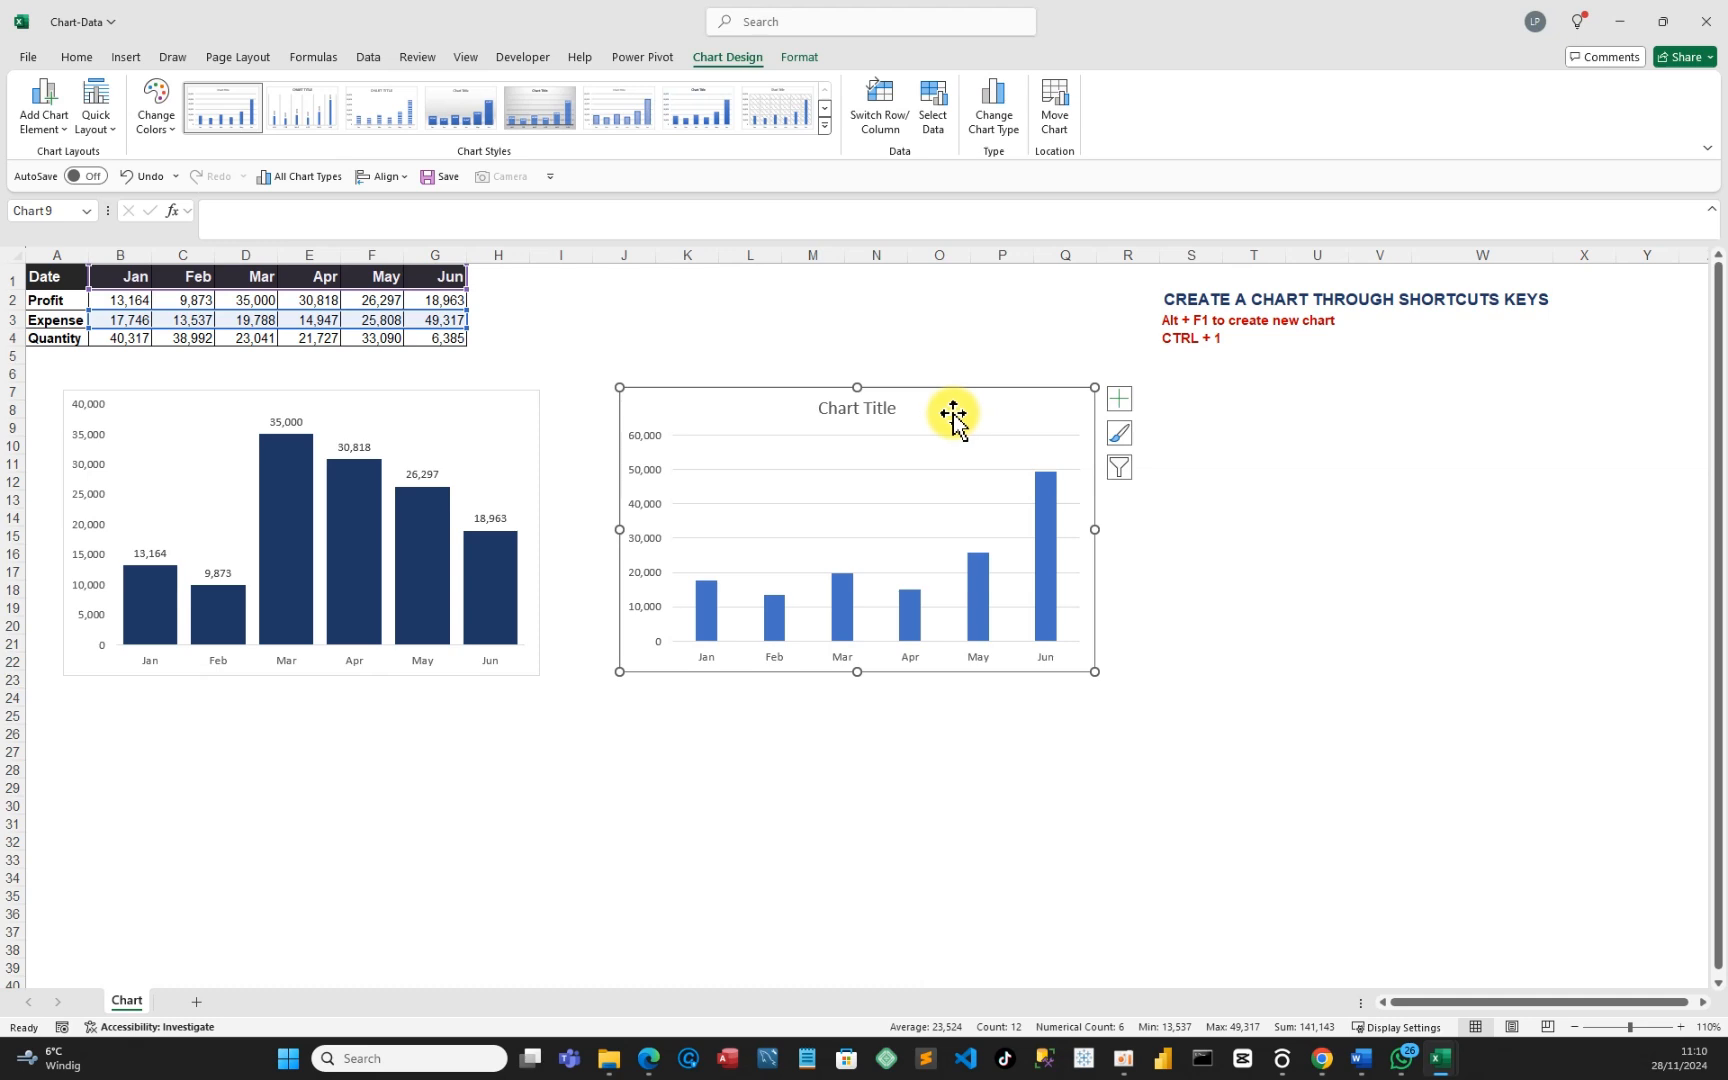
right_click(979, 416)
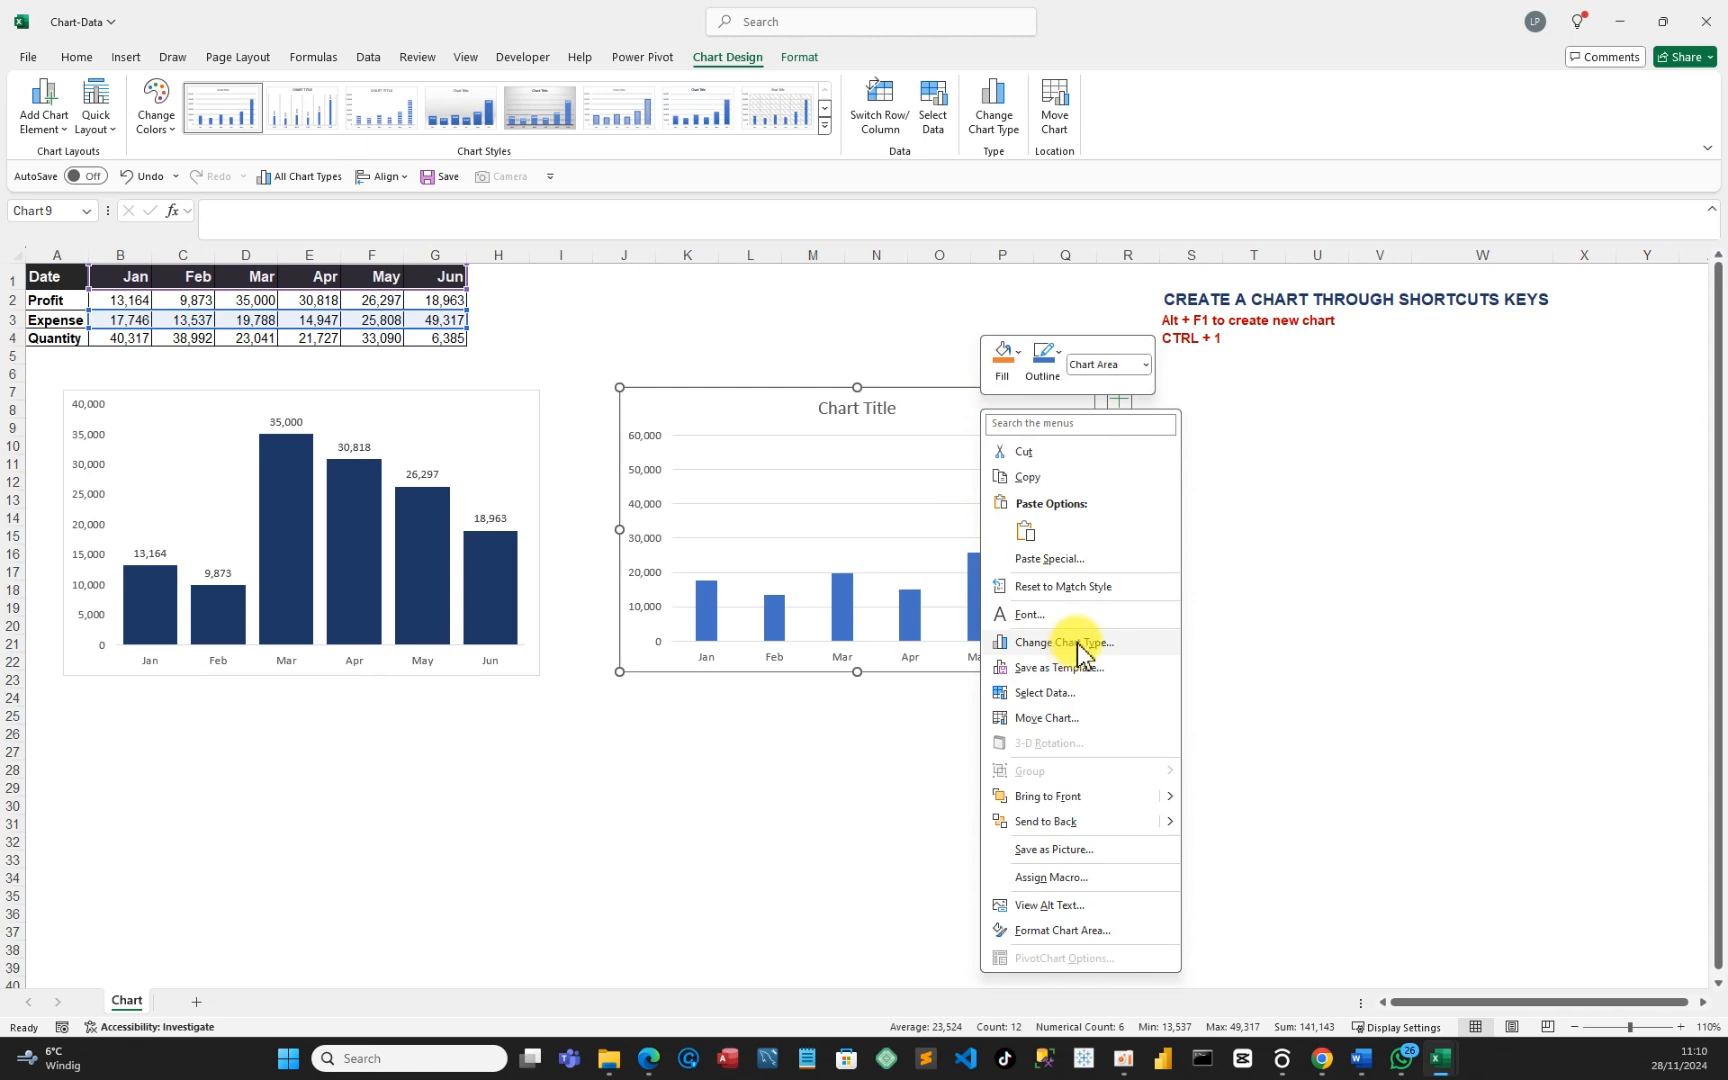
click(1077, 645)
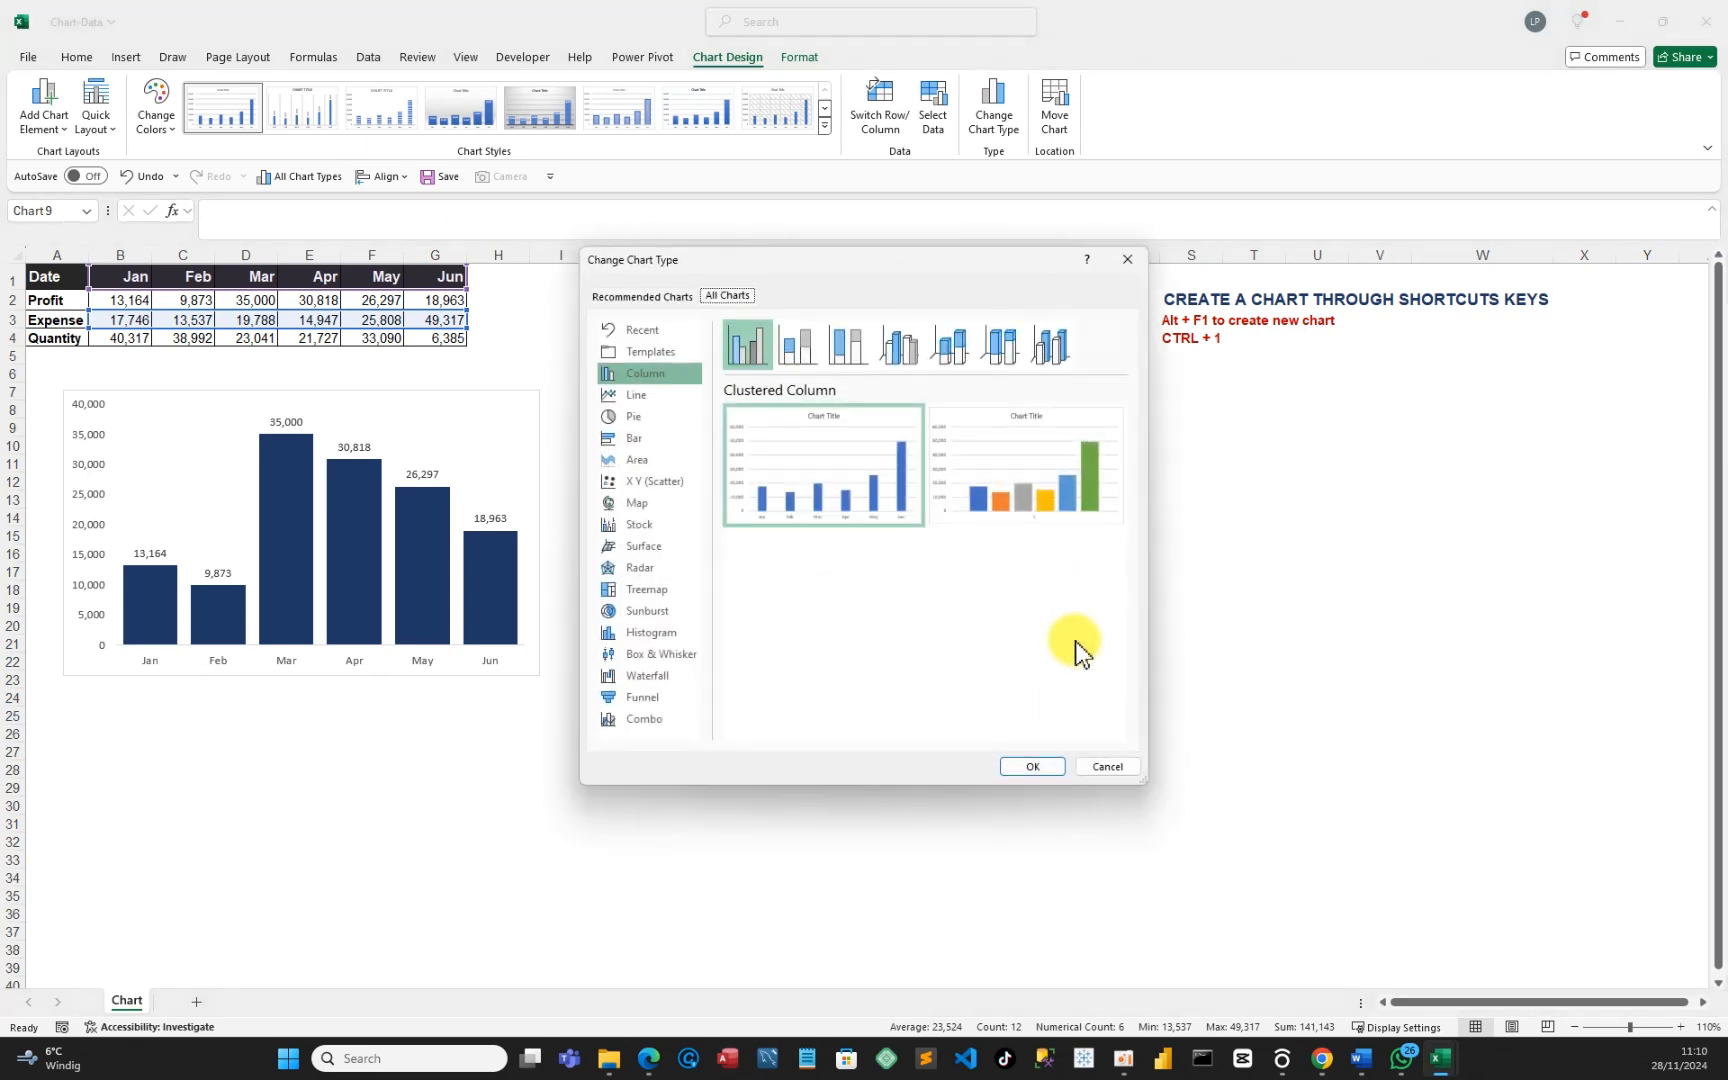
click(653, 355)
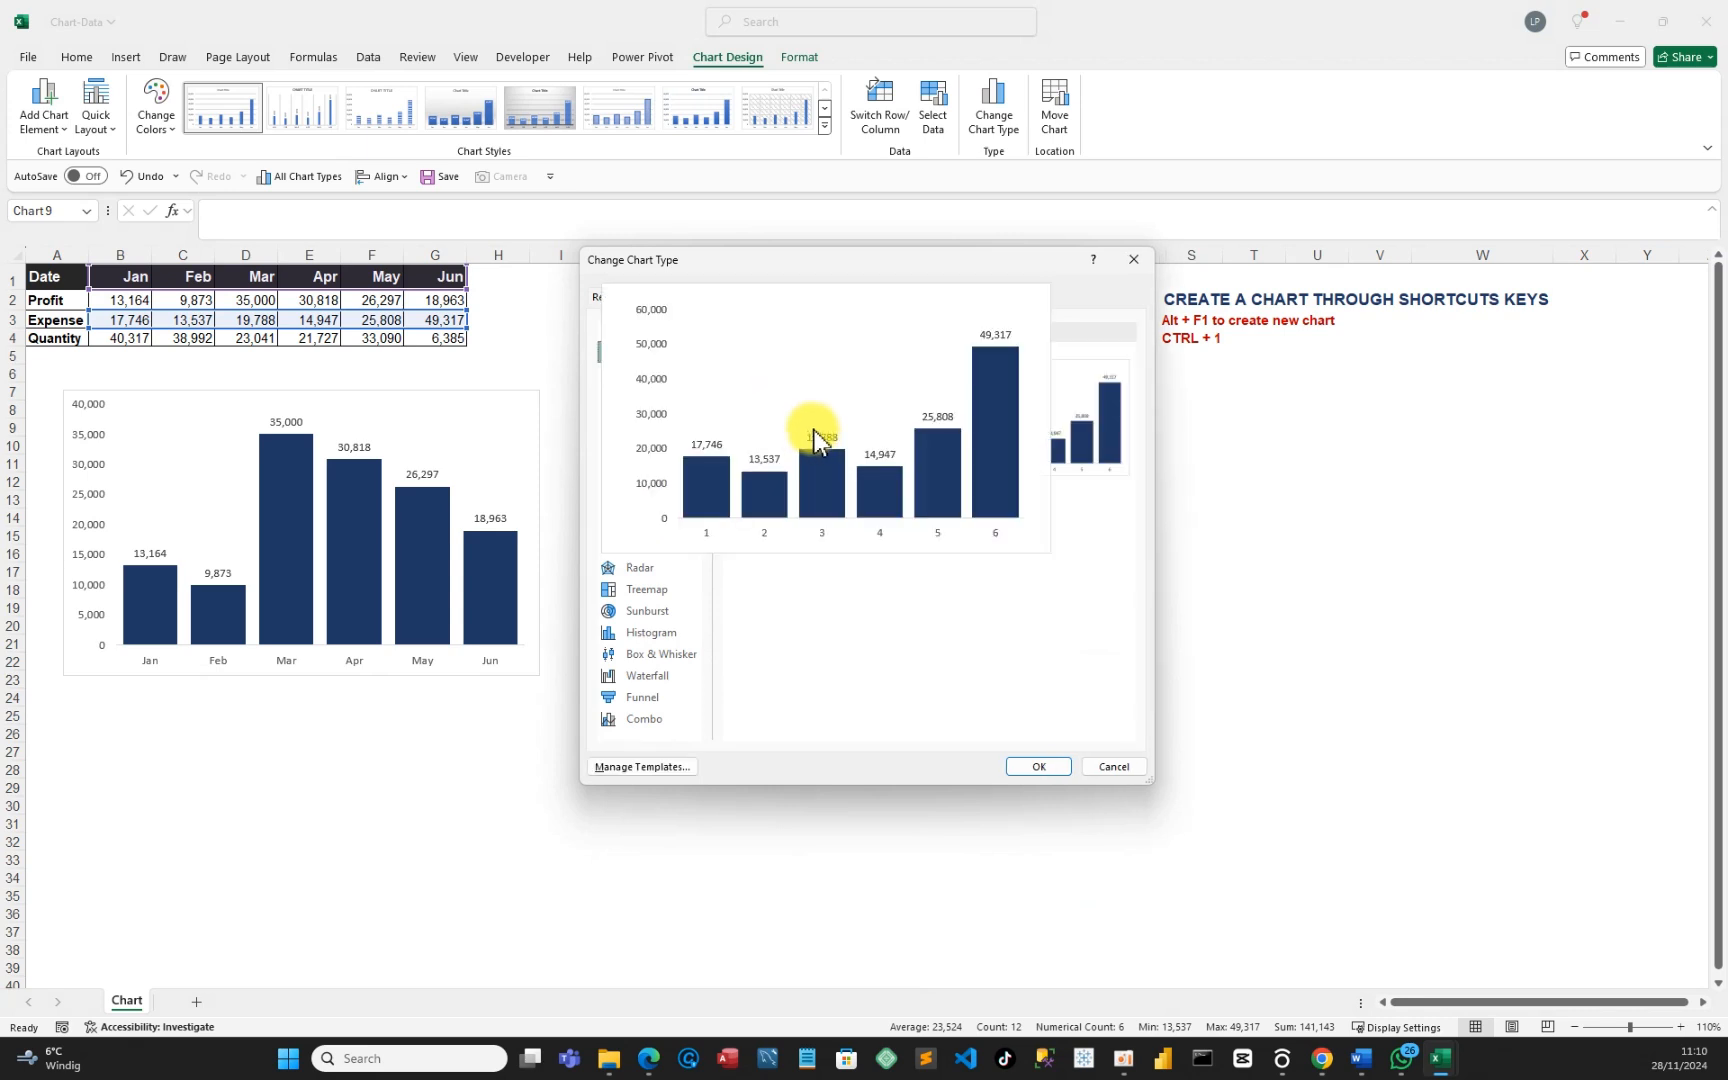
click(1034, 766)
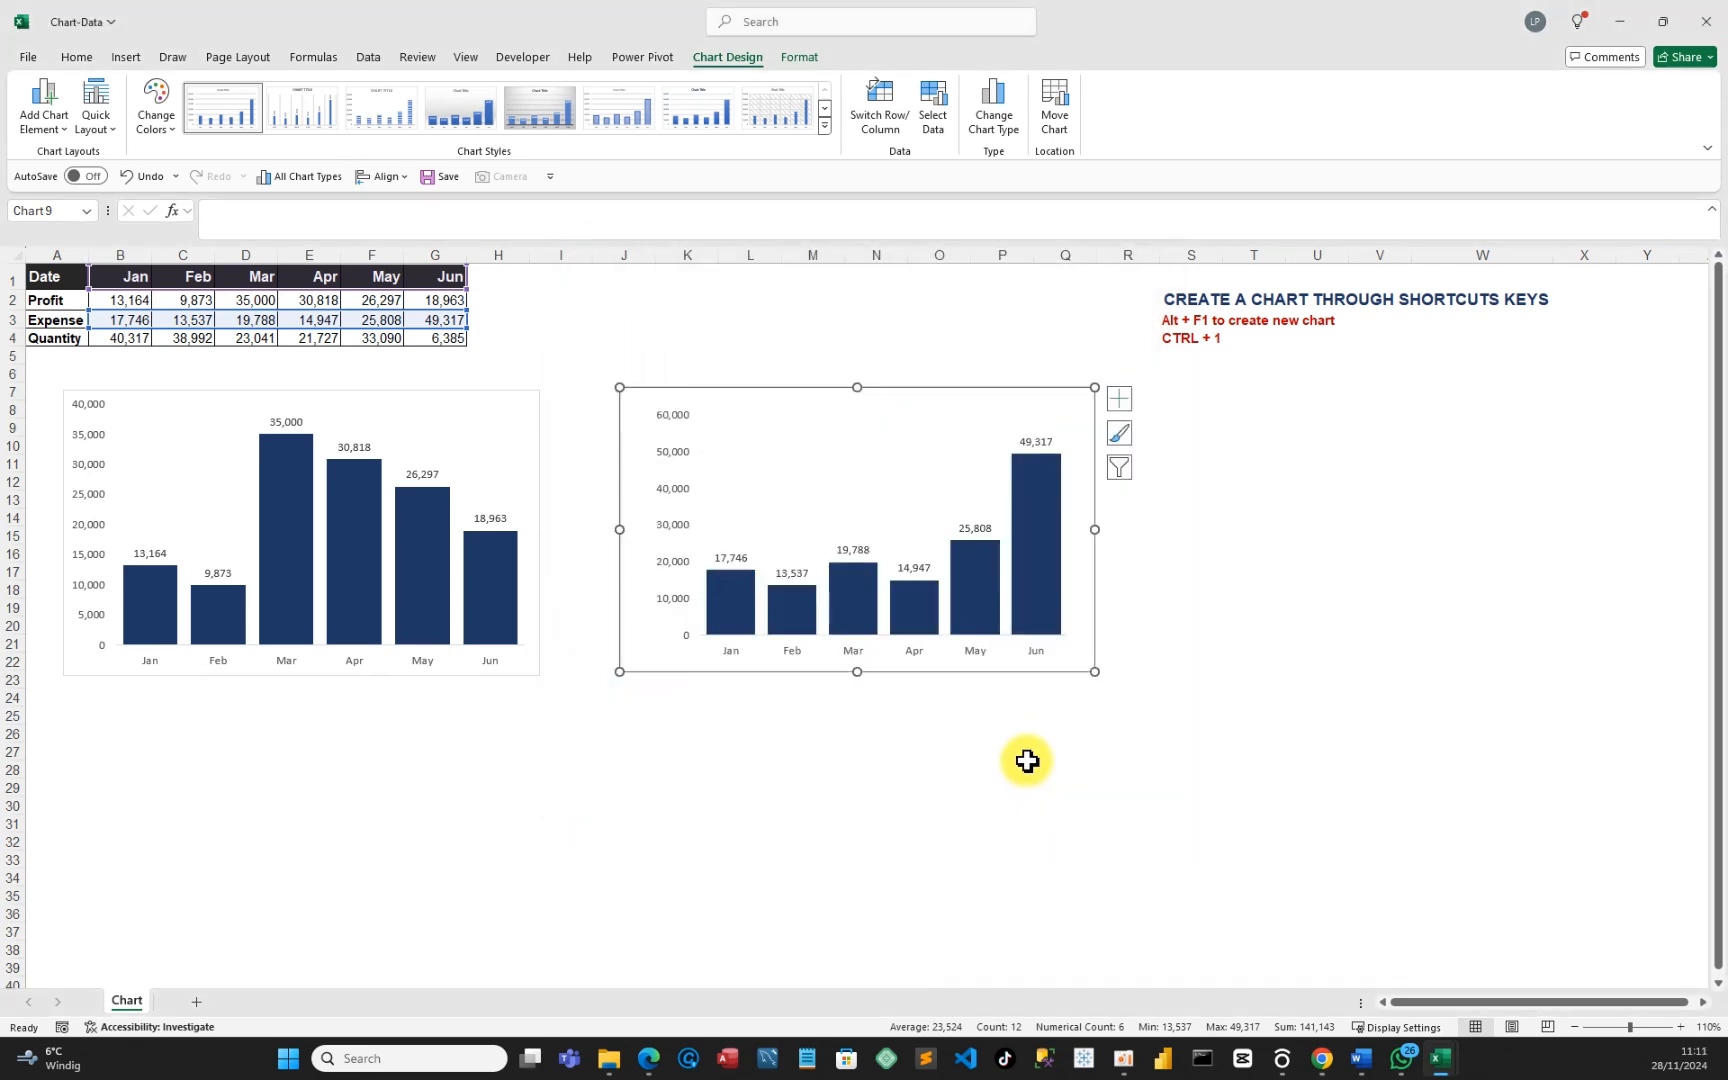
Shift the Expense chart left and fill its six bars with the dark orange (brown) theme colour.
drag(883, 401, 820, 410)
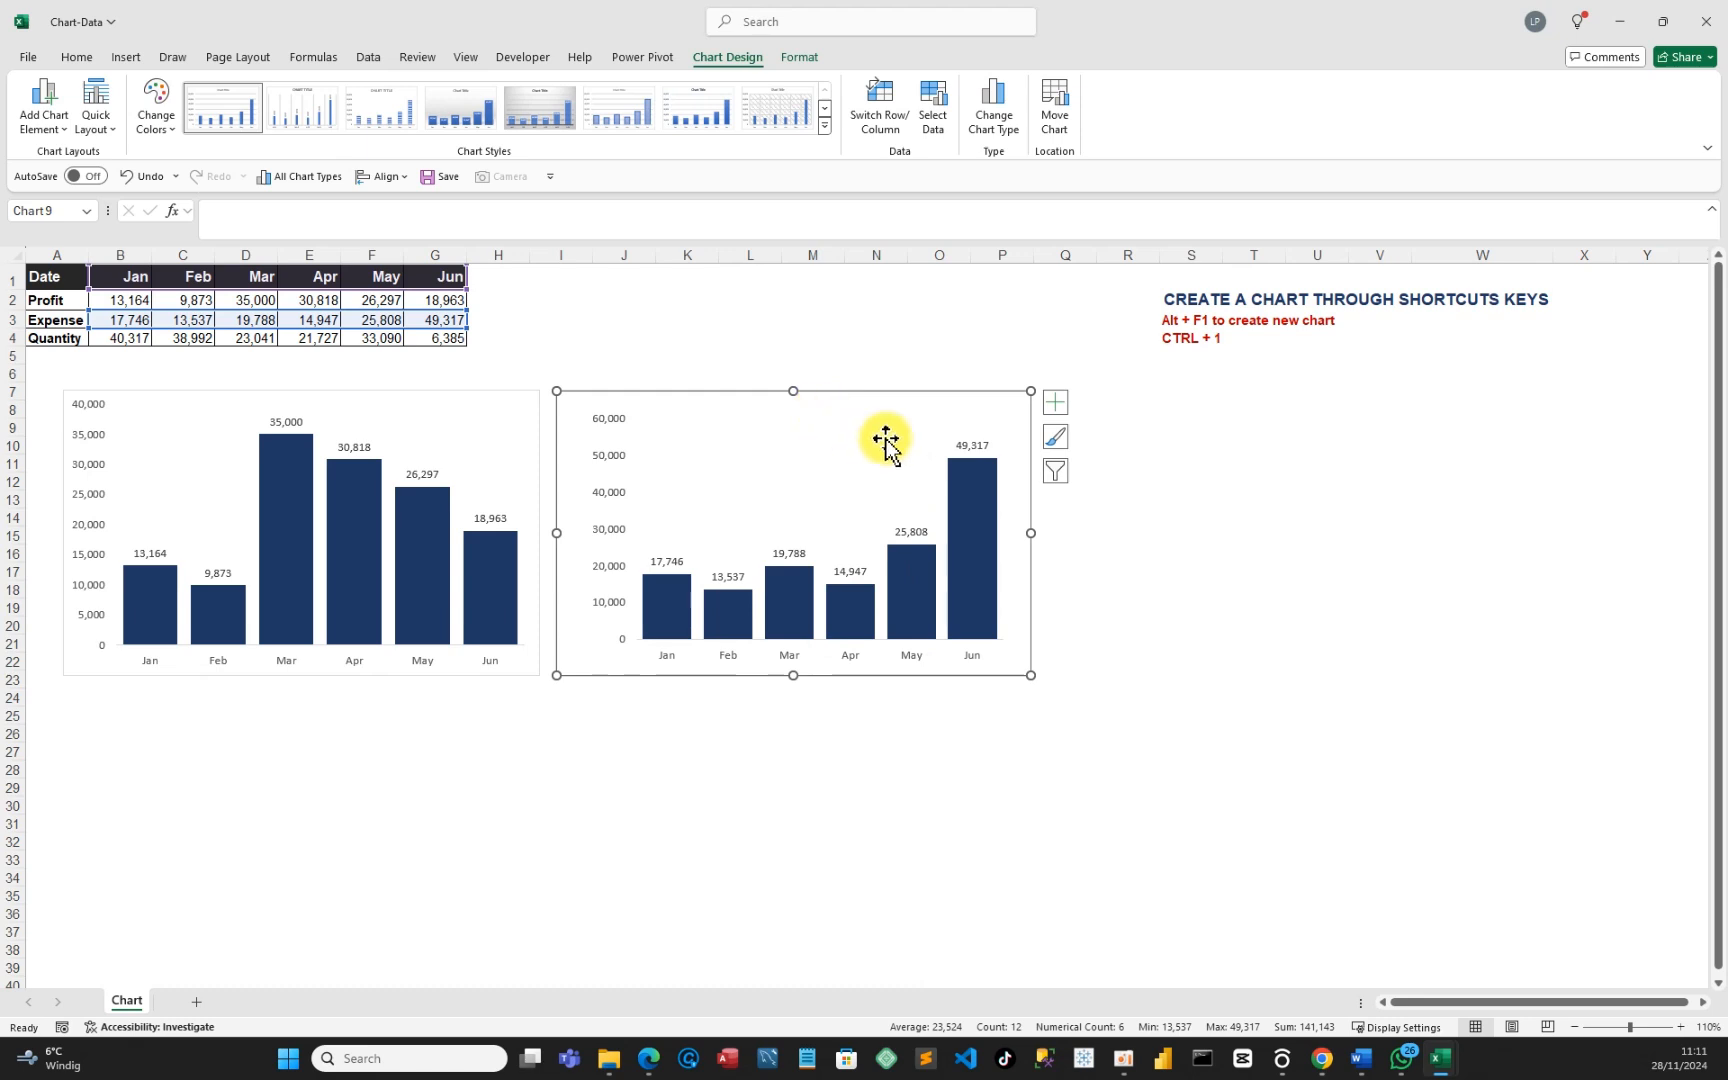
click(961, 487)
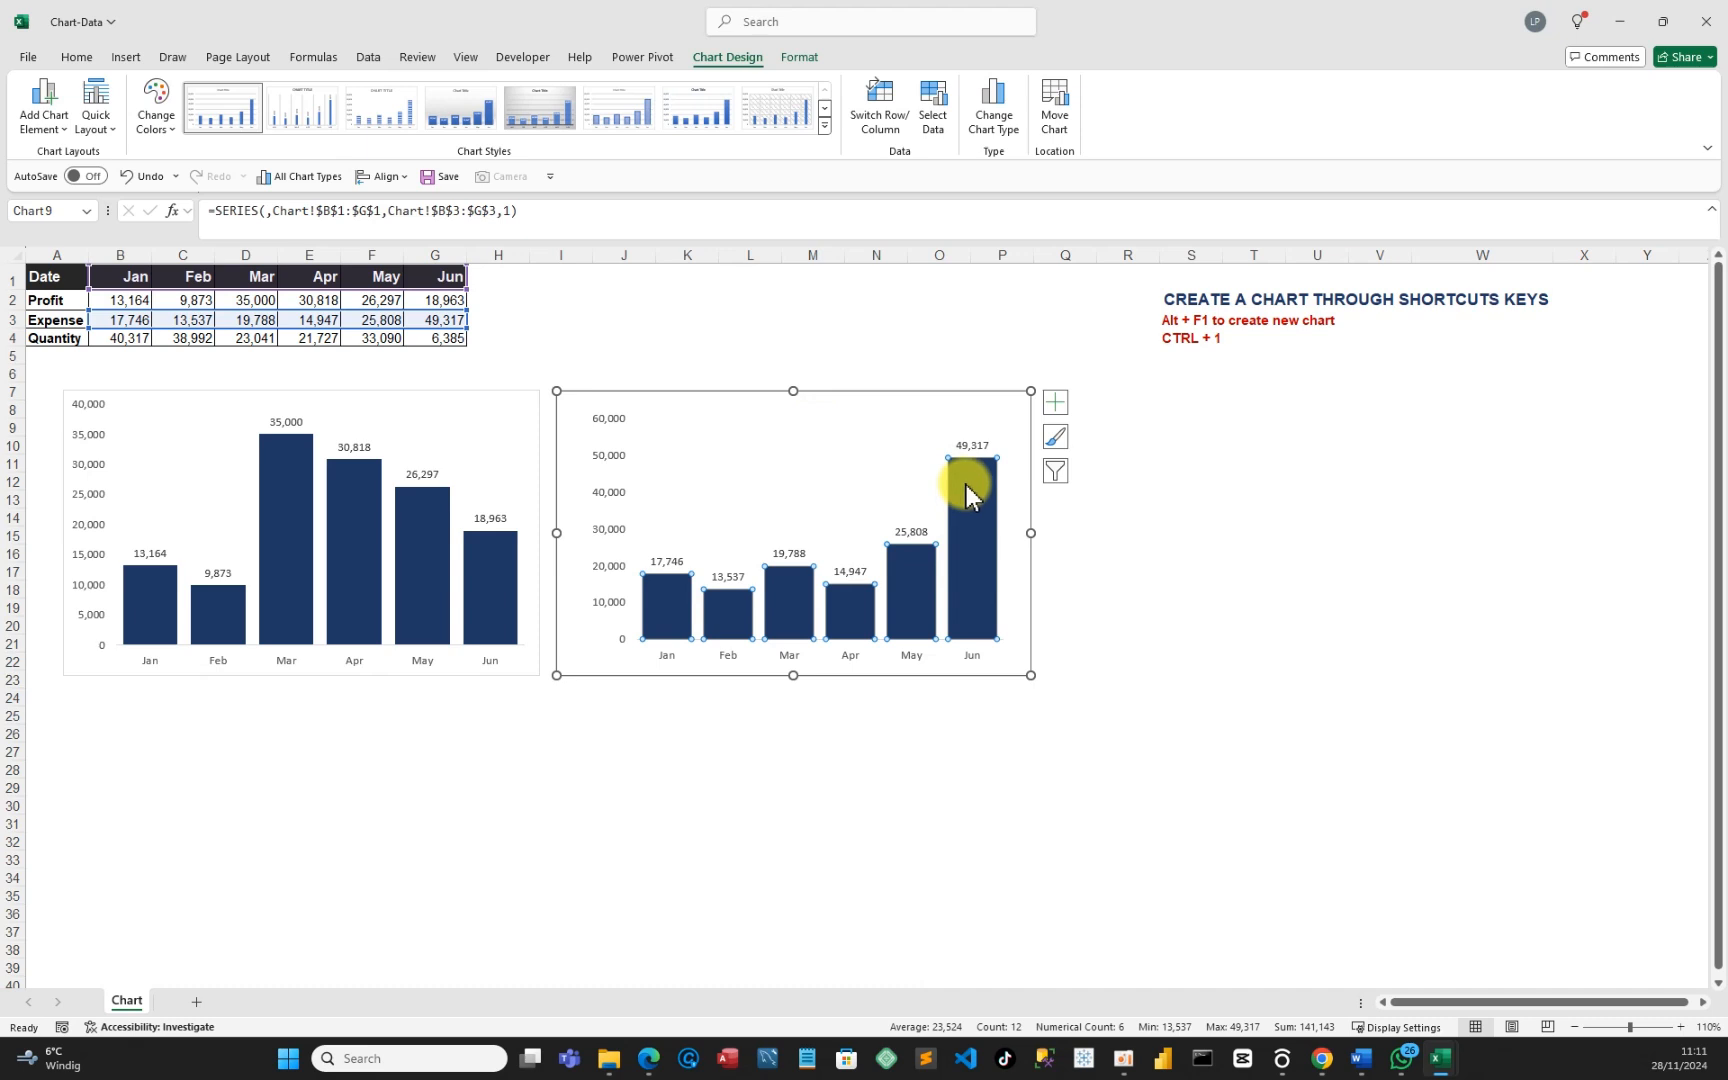
key(ctrl+1)
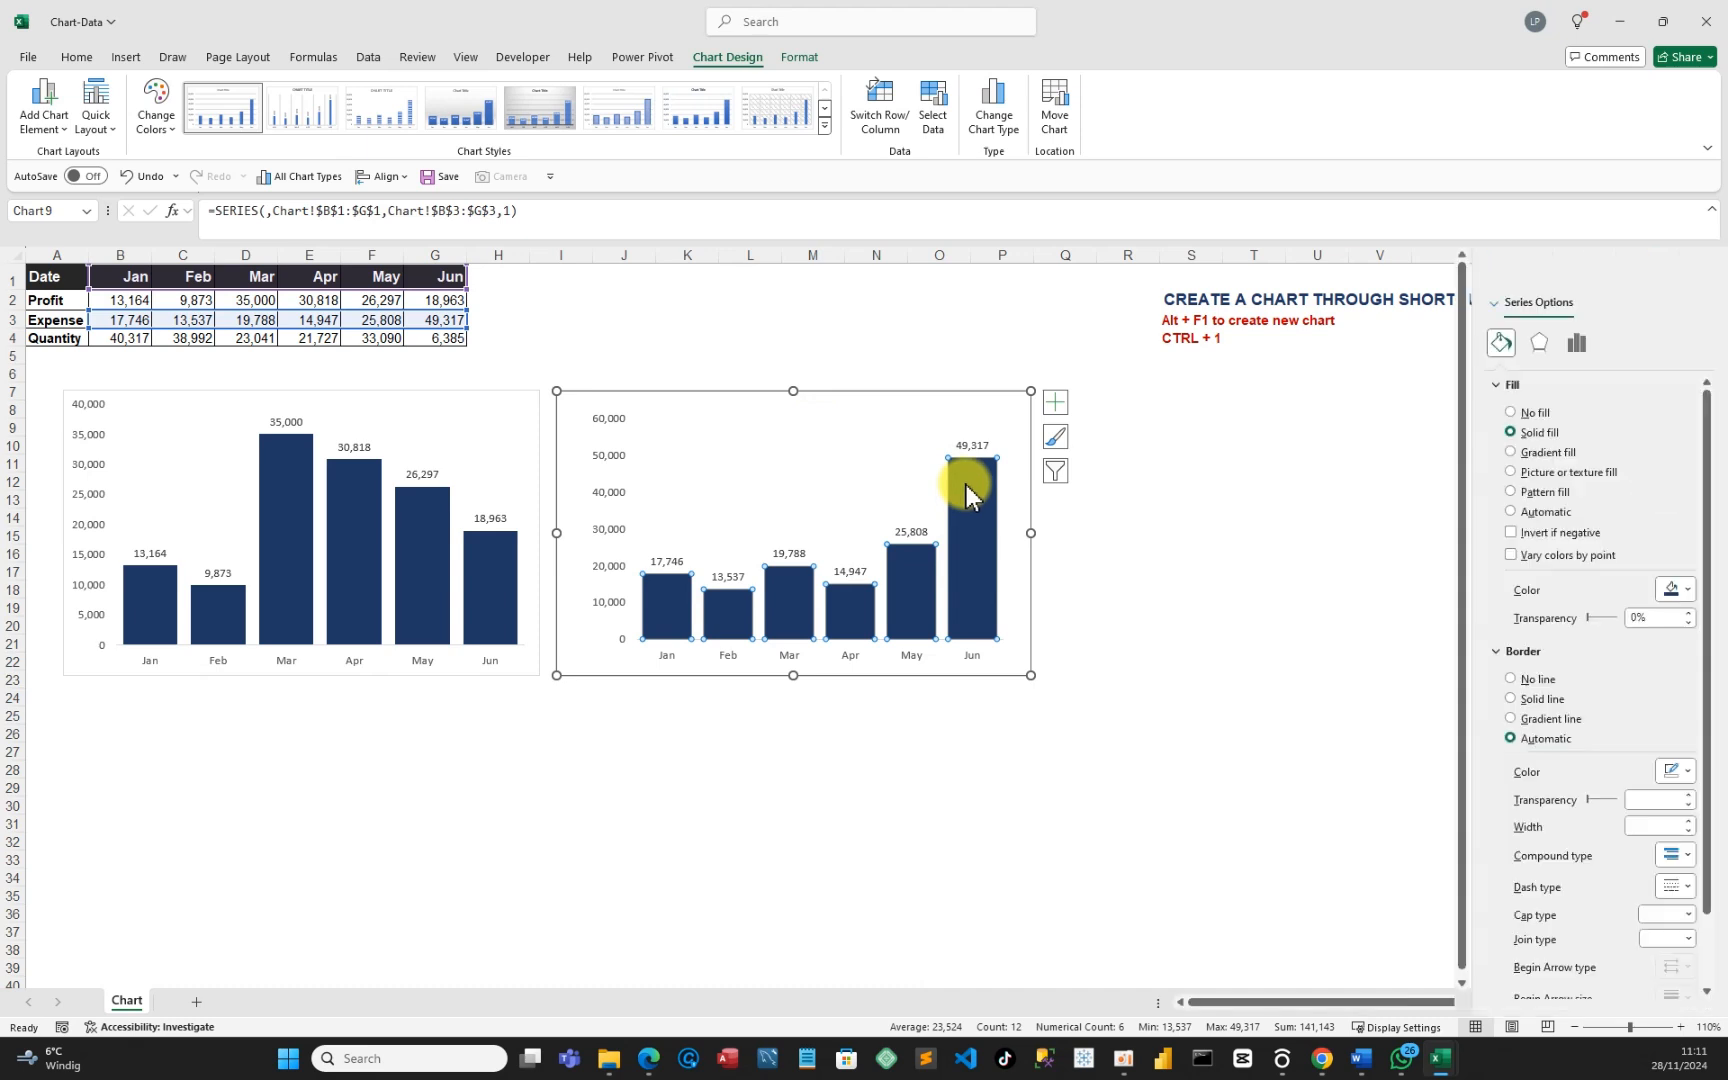
click(1503, 344)
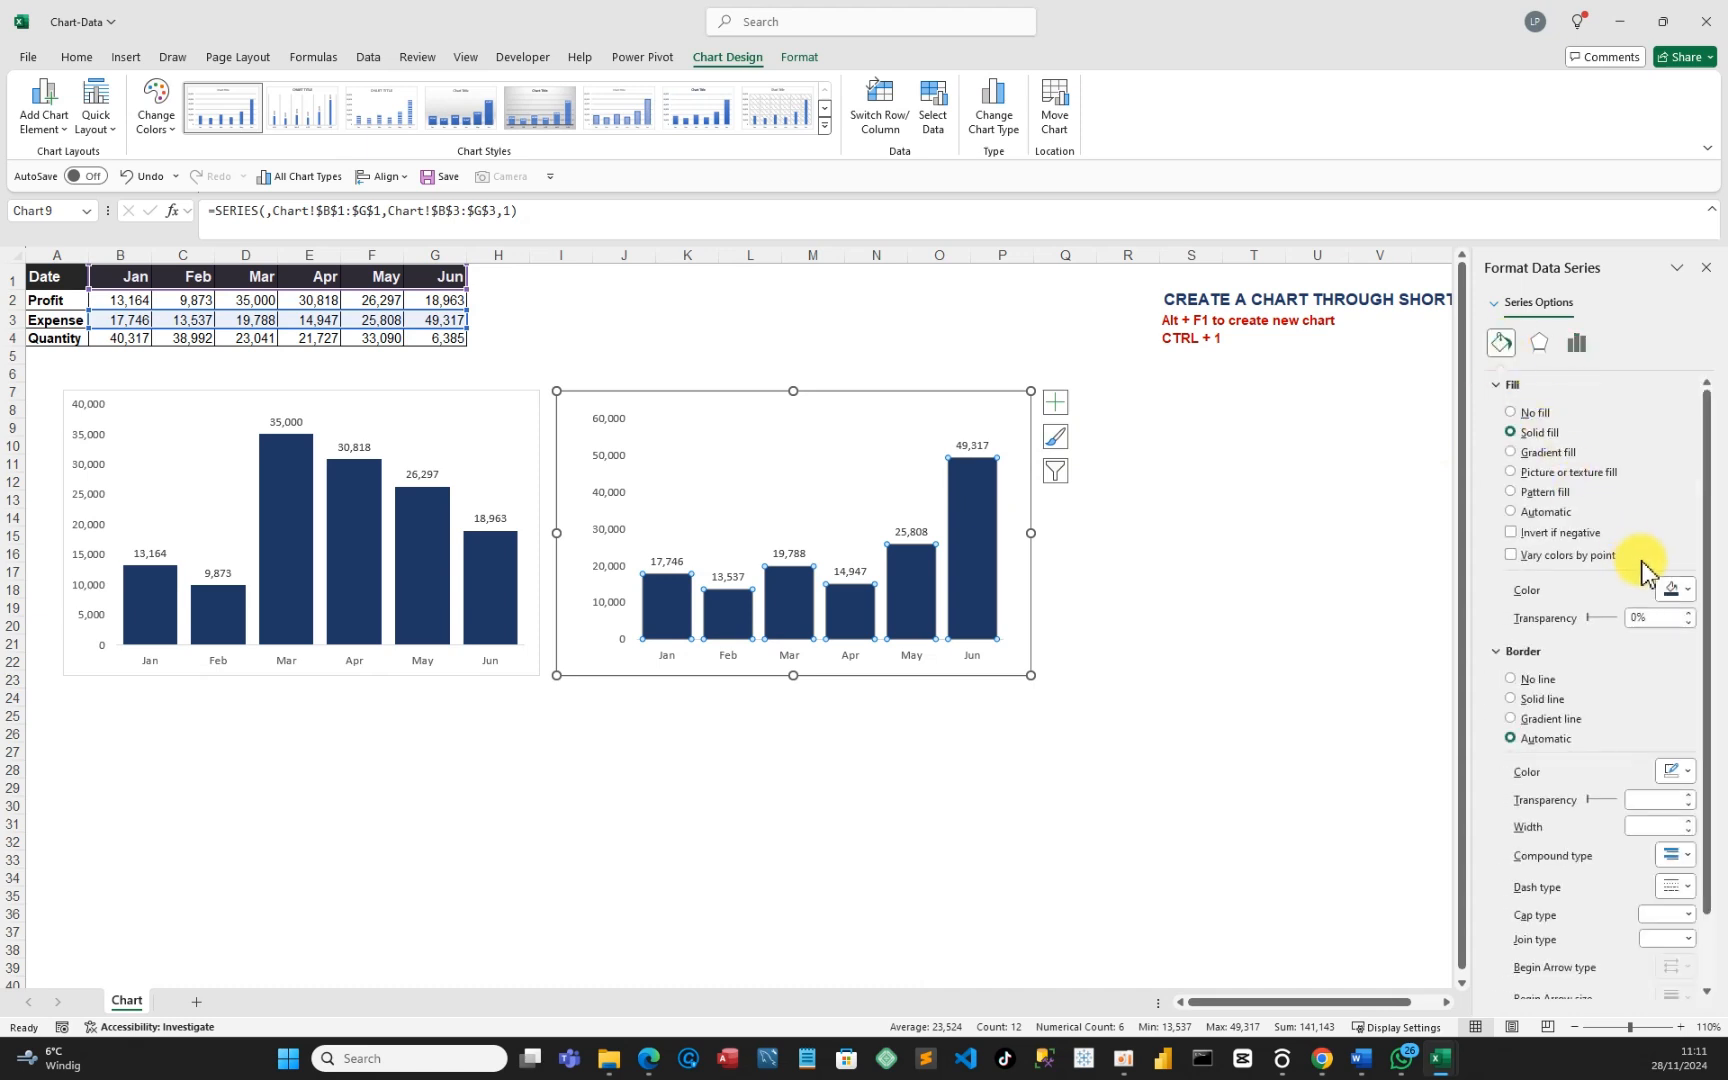
click(1688, 590)
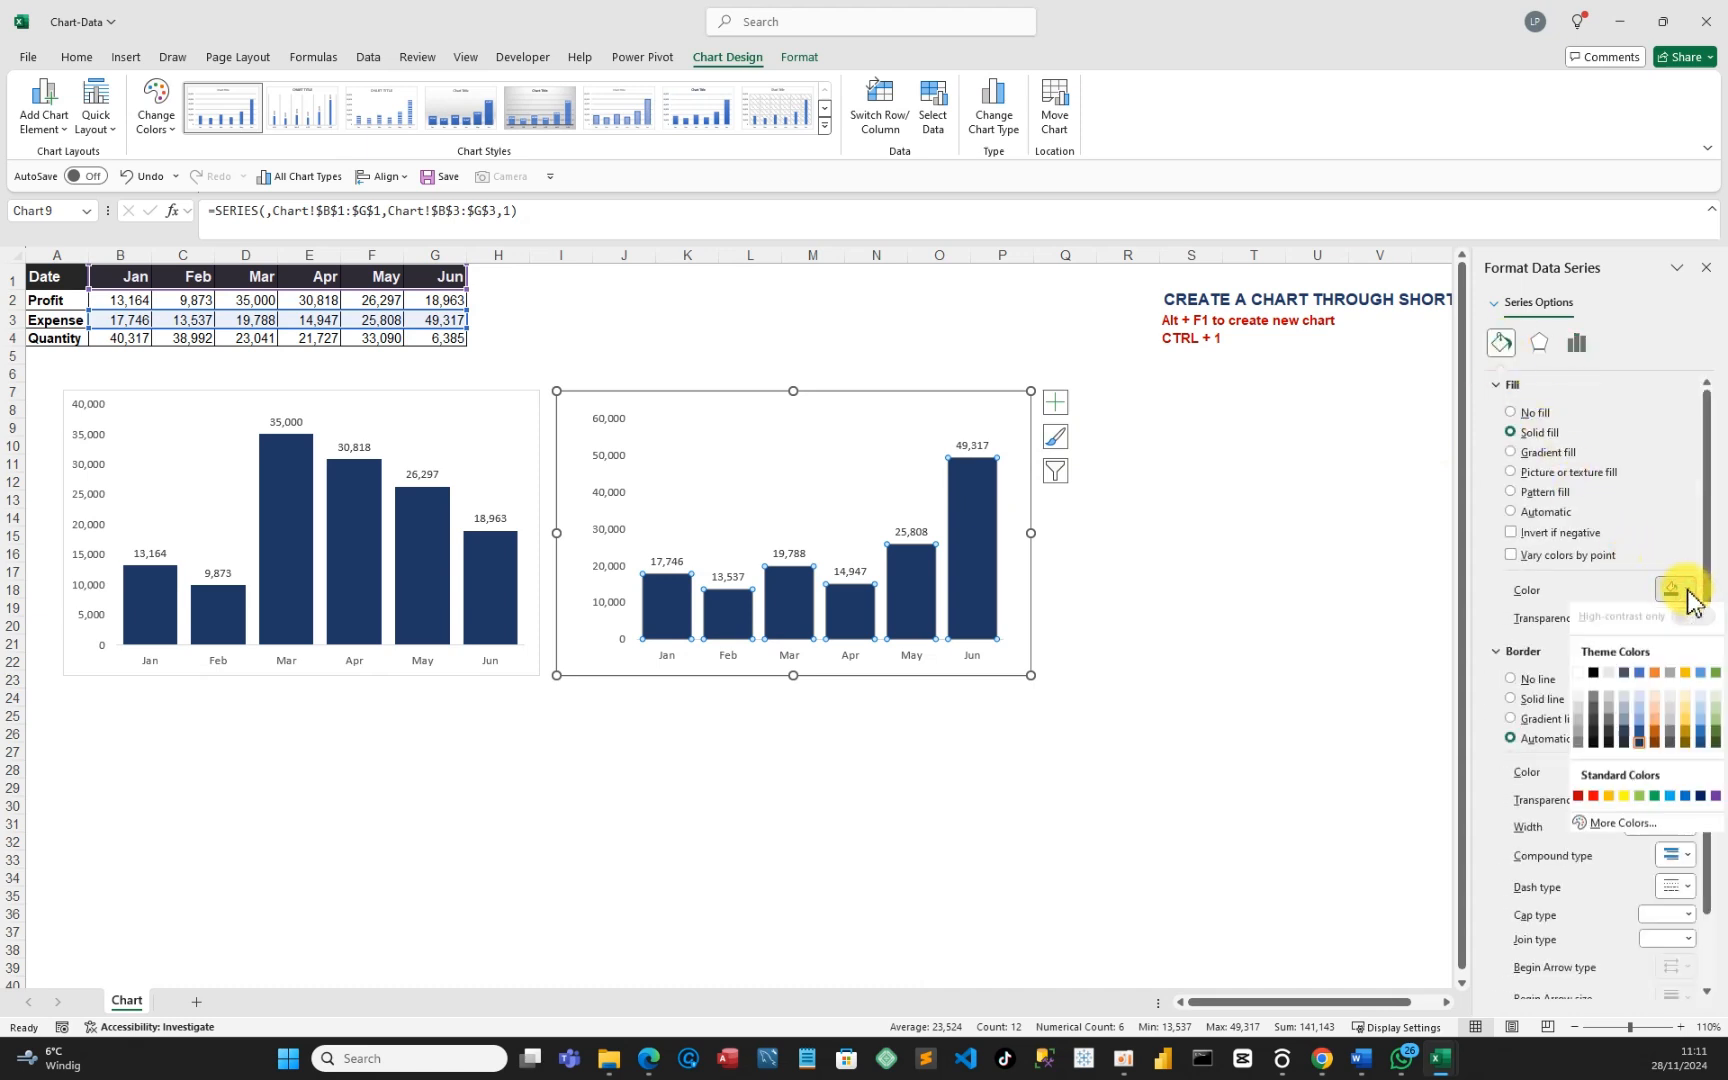
click(1655, 746)
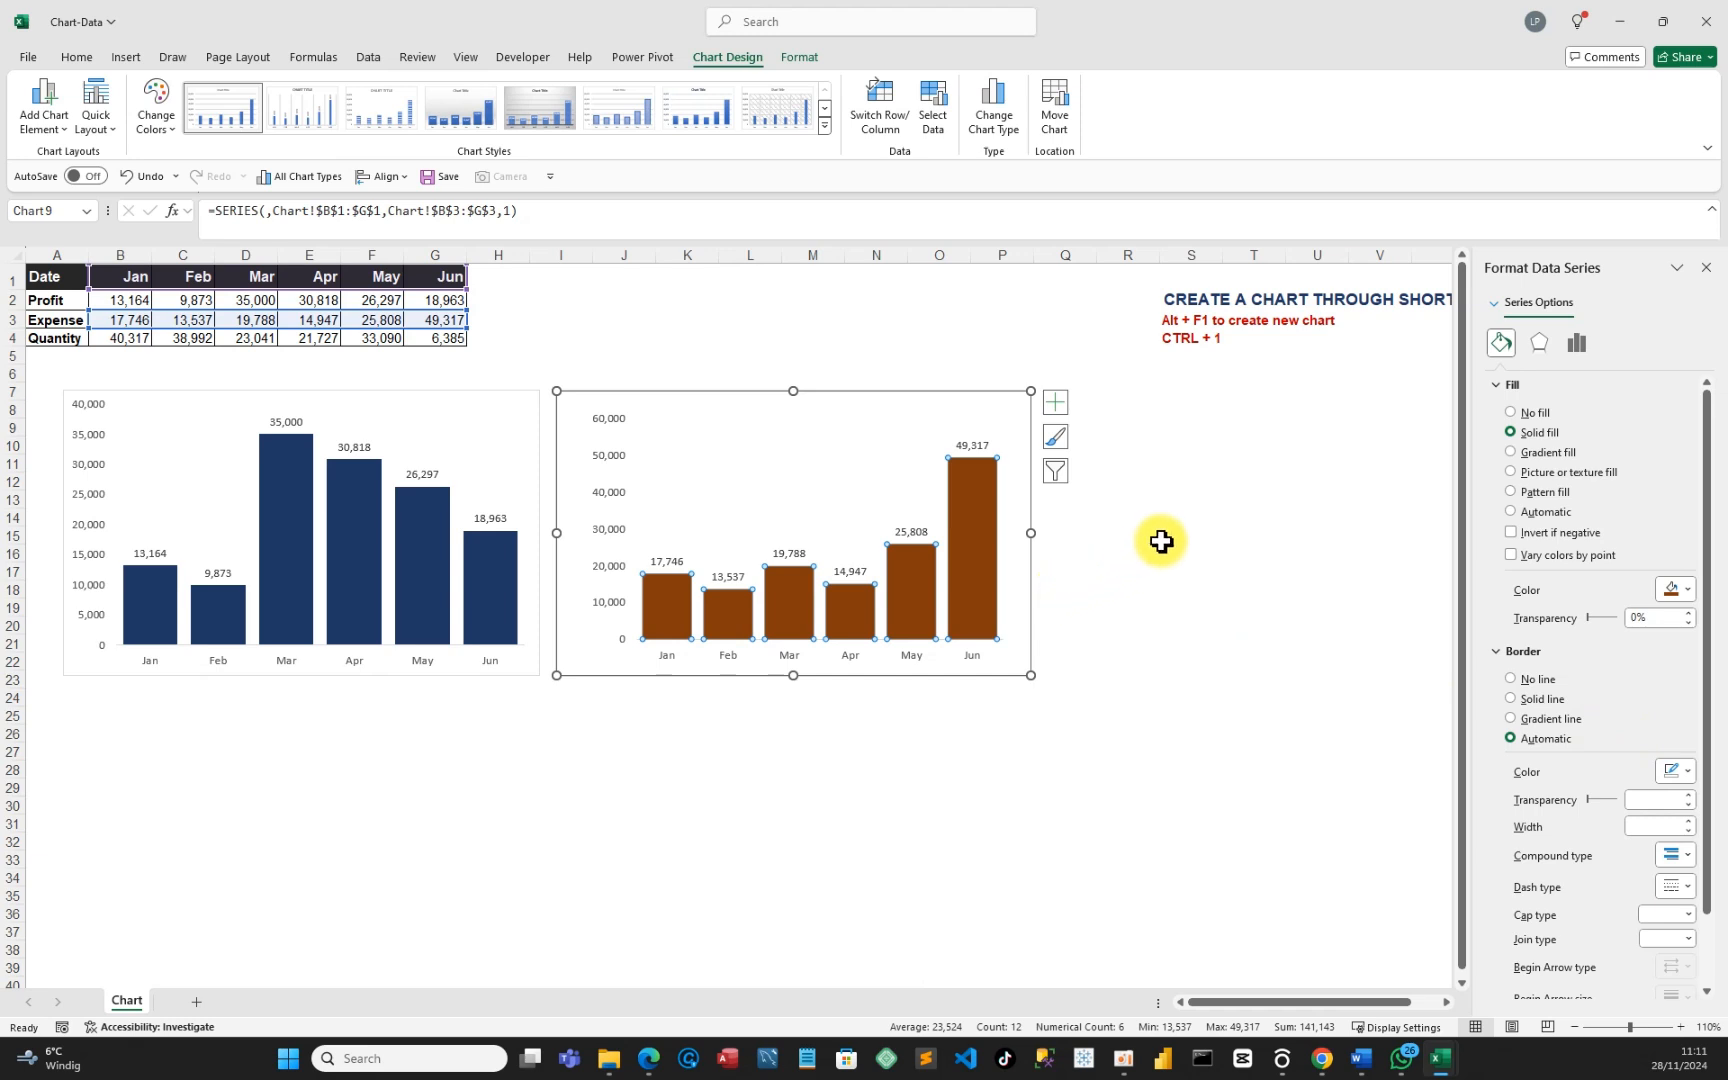
click(1203, 532)
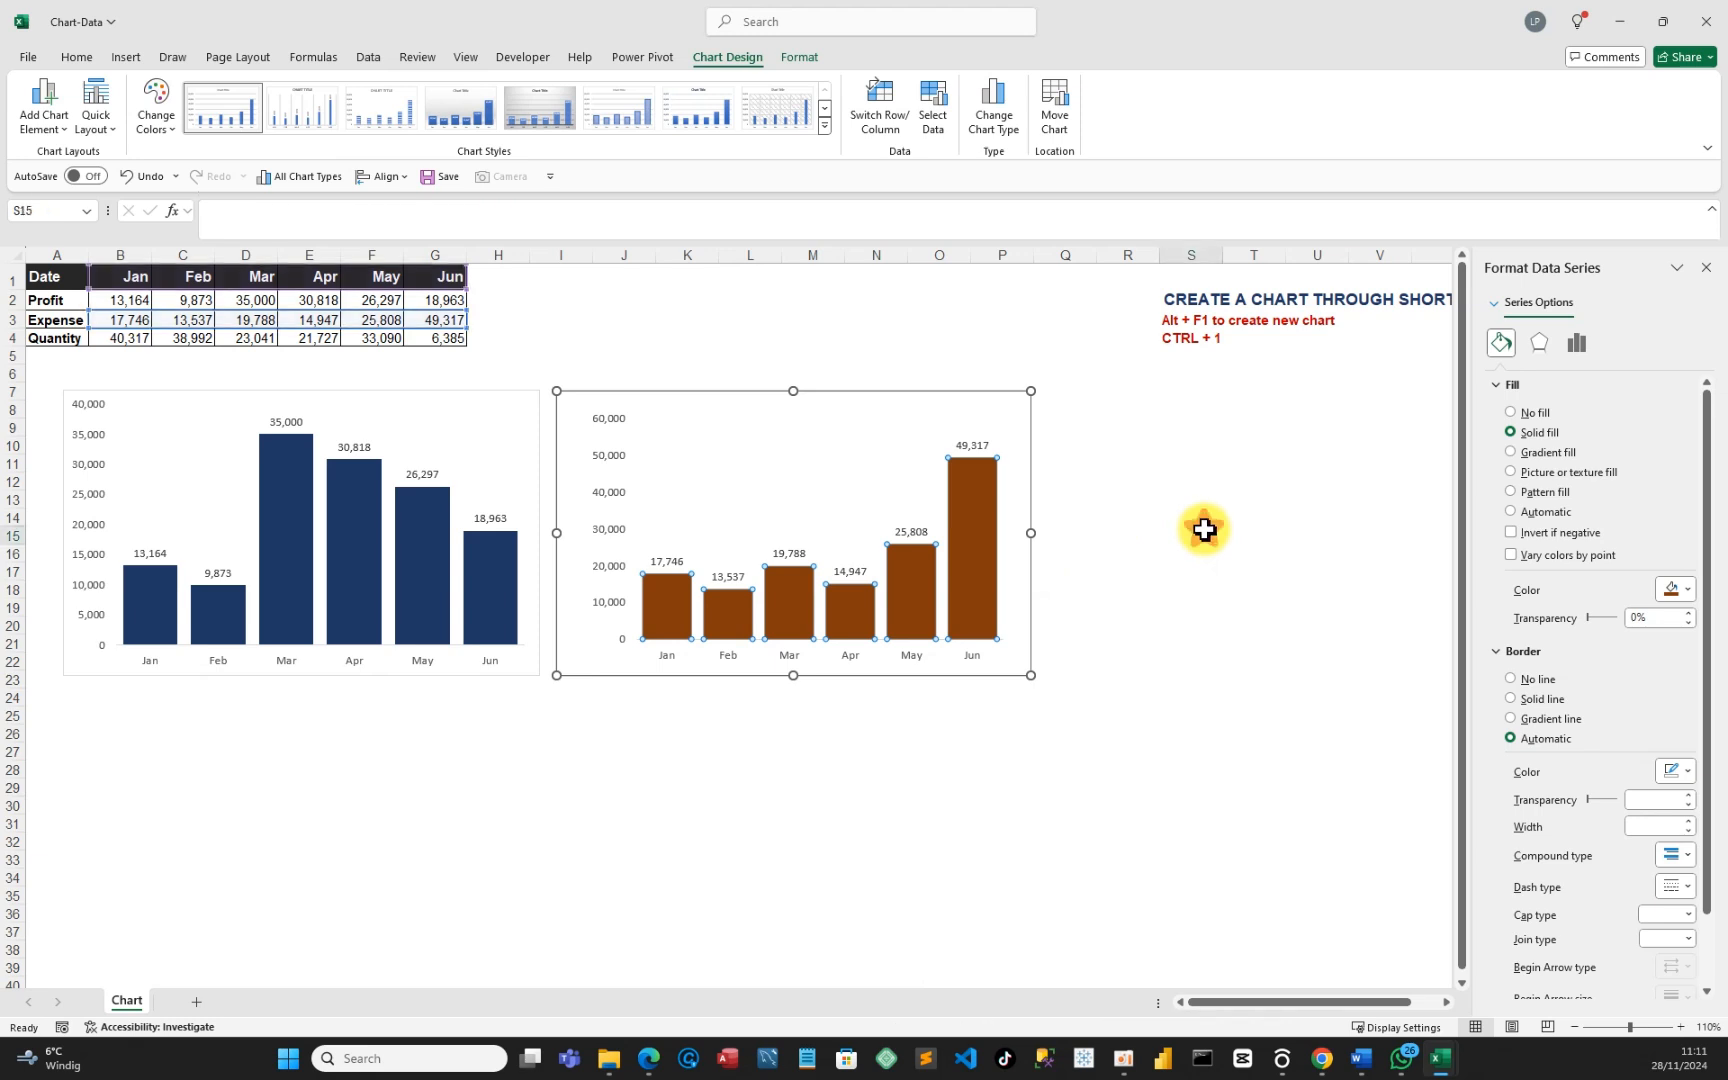
Close the Format Data Series pane, copy the brown Expense chart, and choose cell U13 as the paste spot.
click(1706, 267)
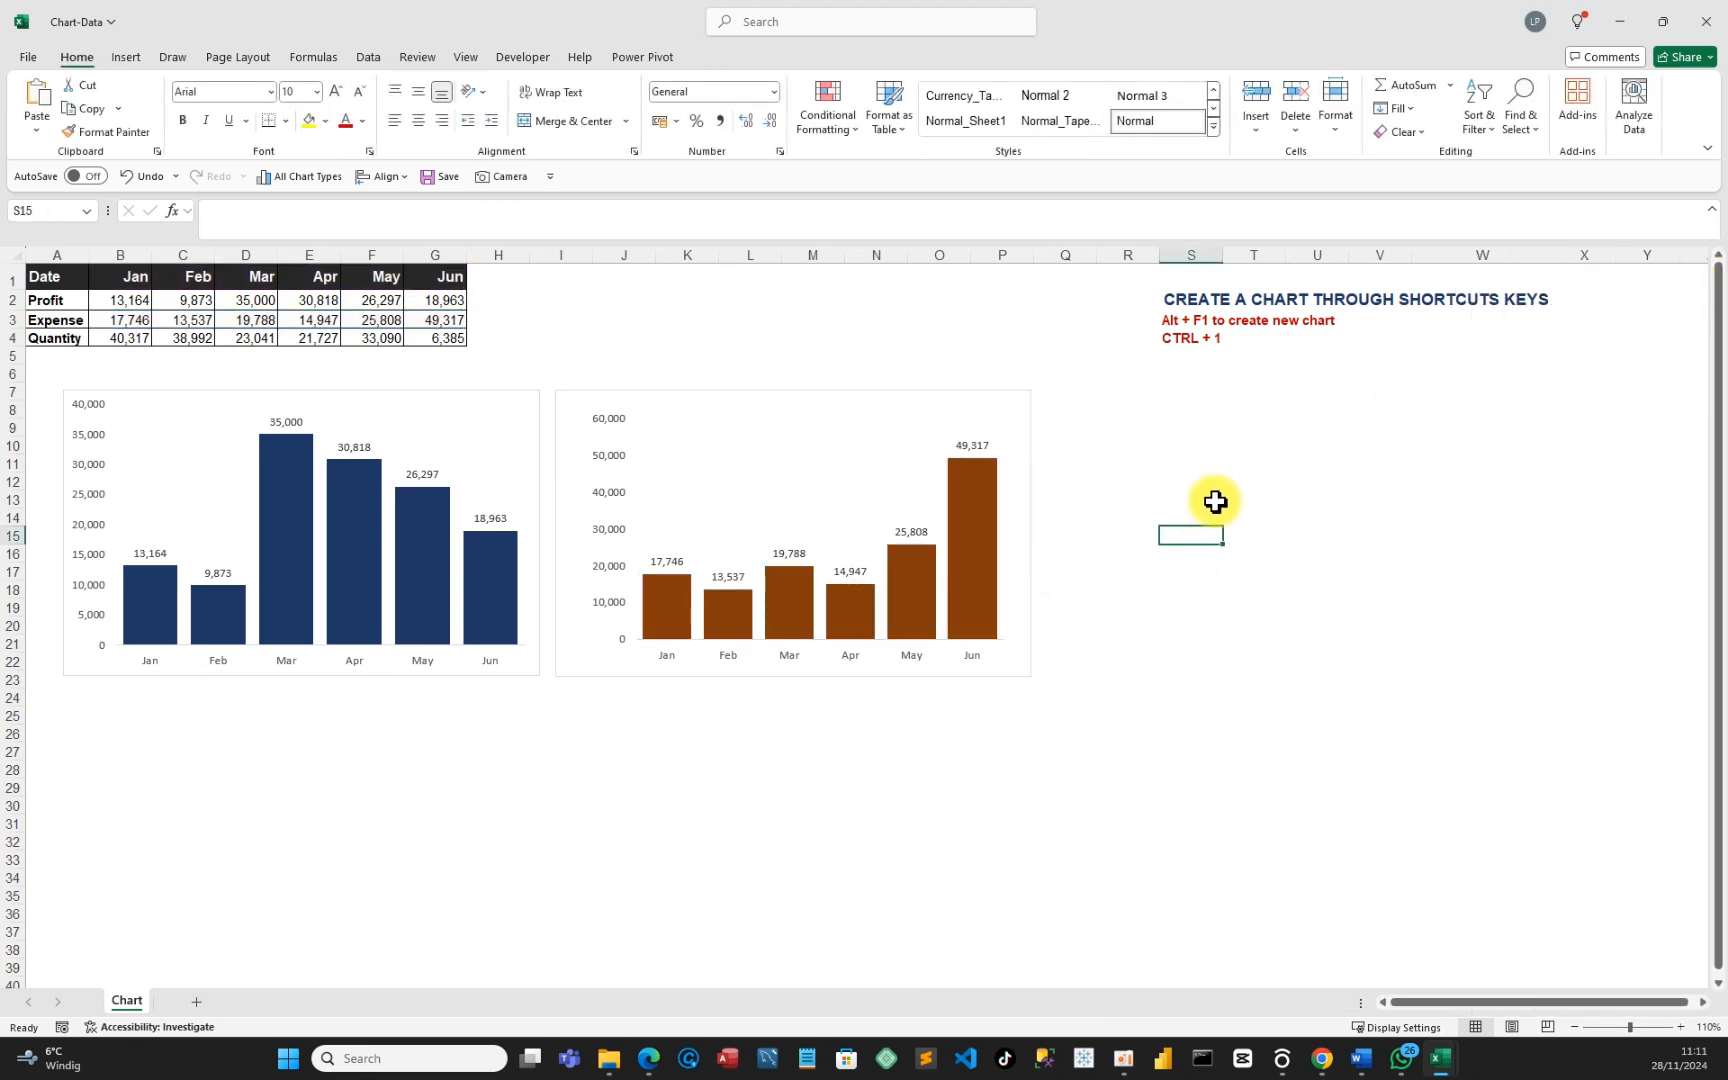
click(838, 405)
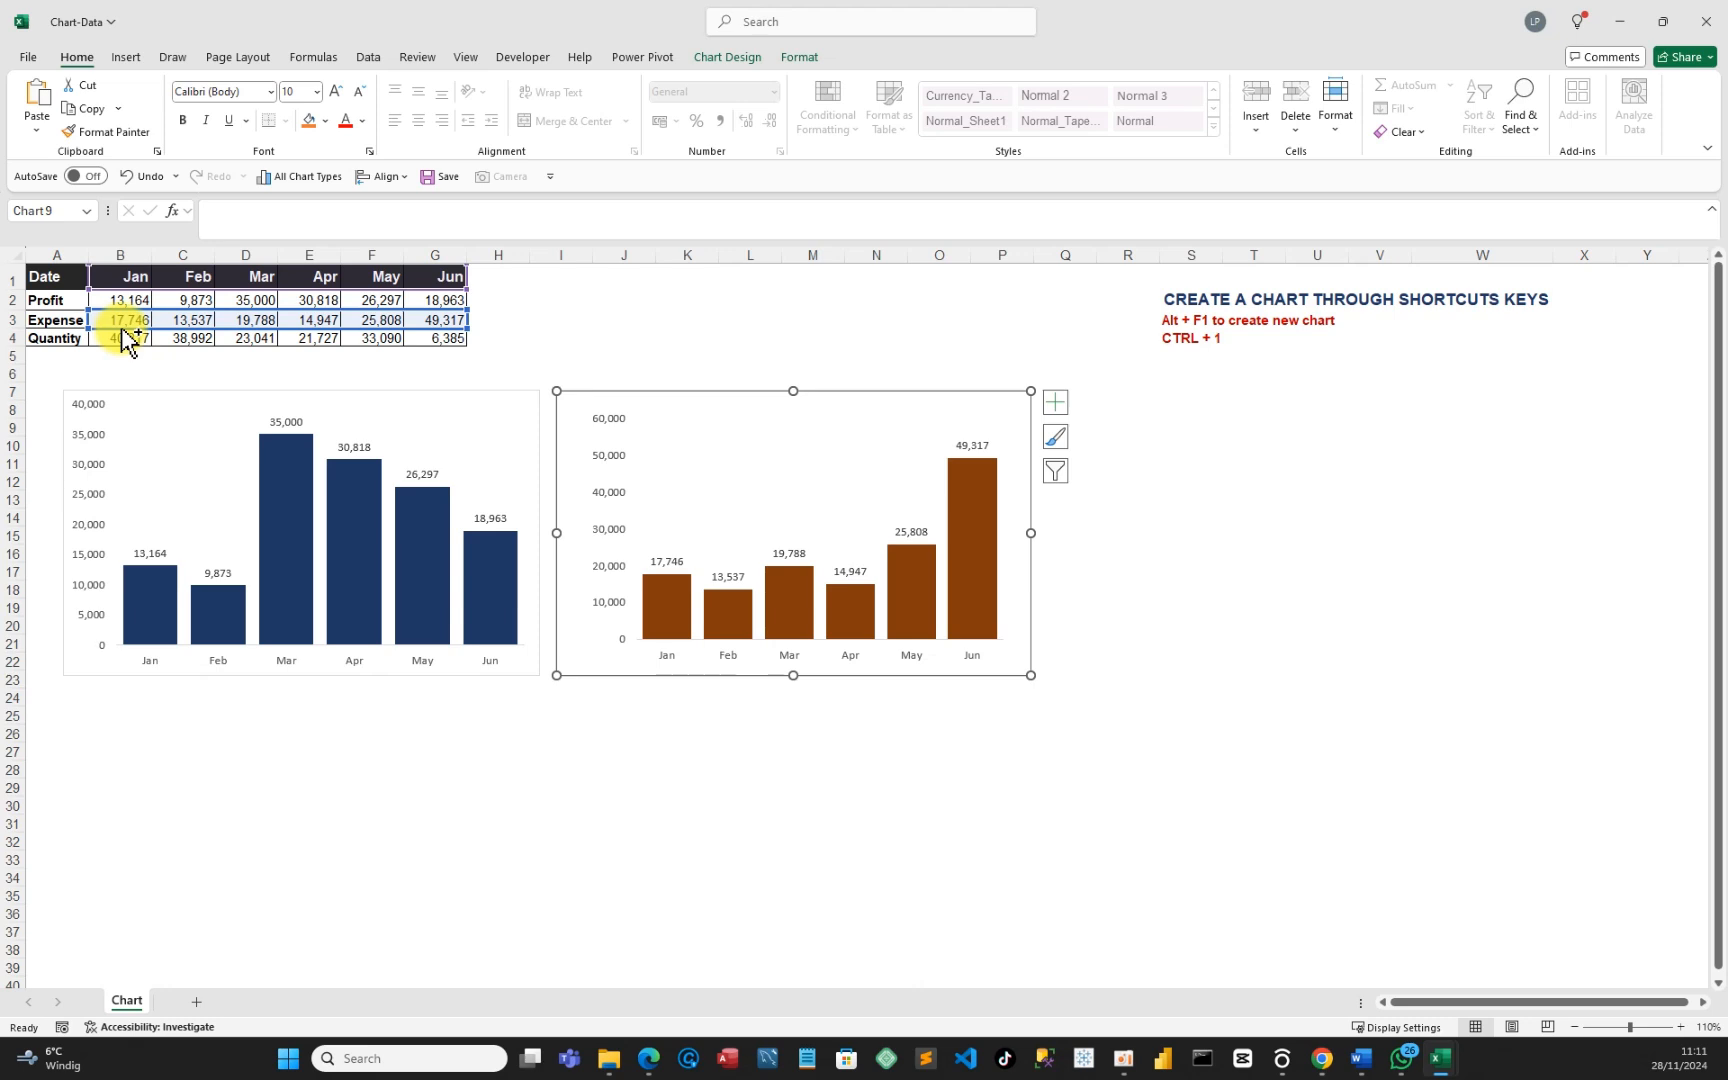
drag(124, 334, 121, 338)
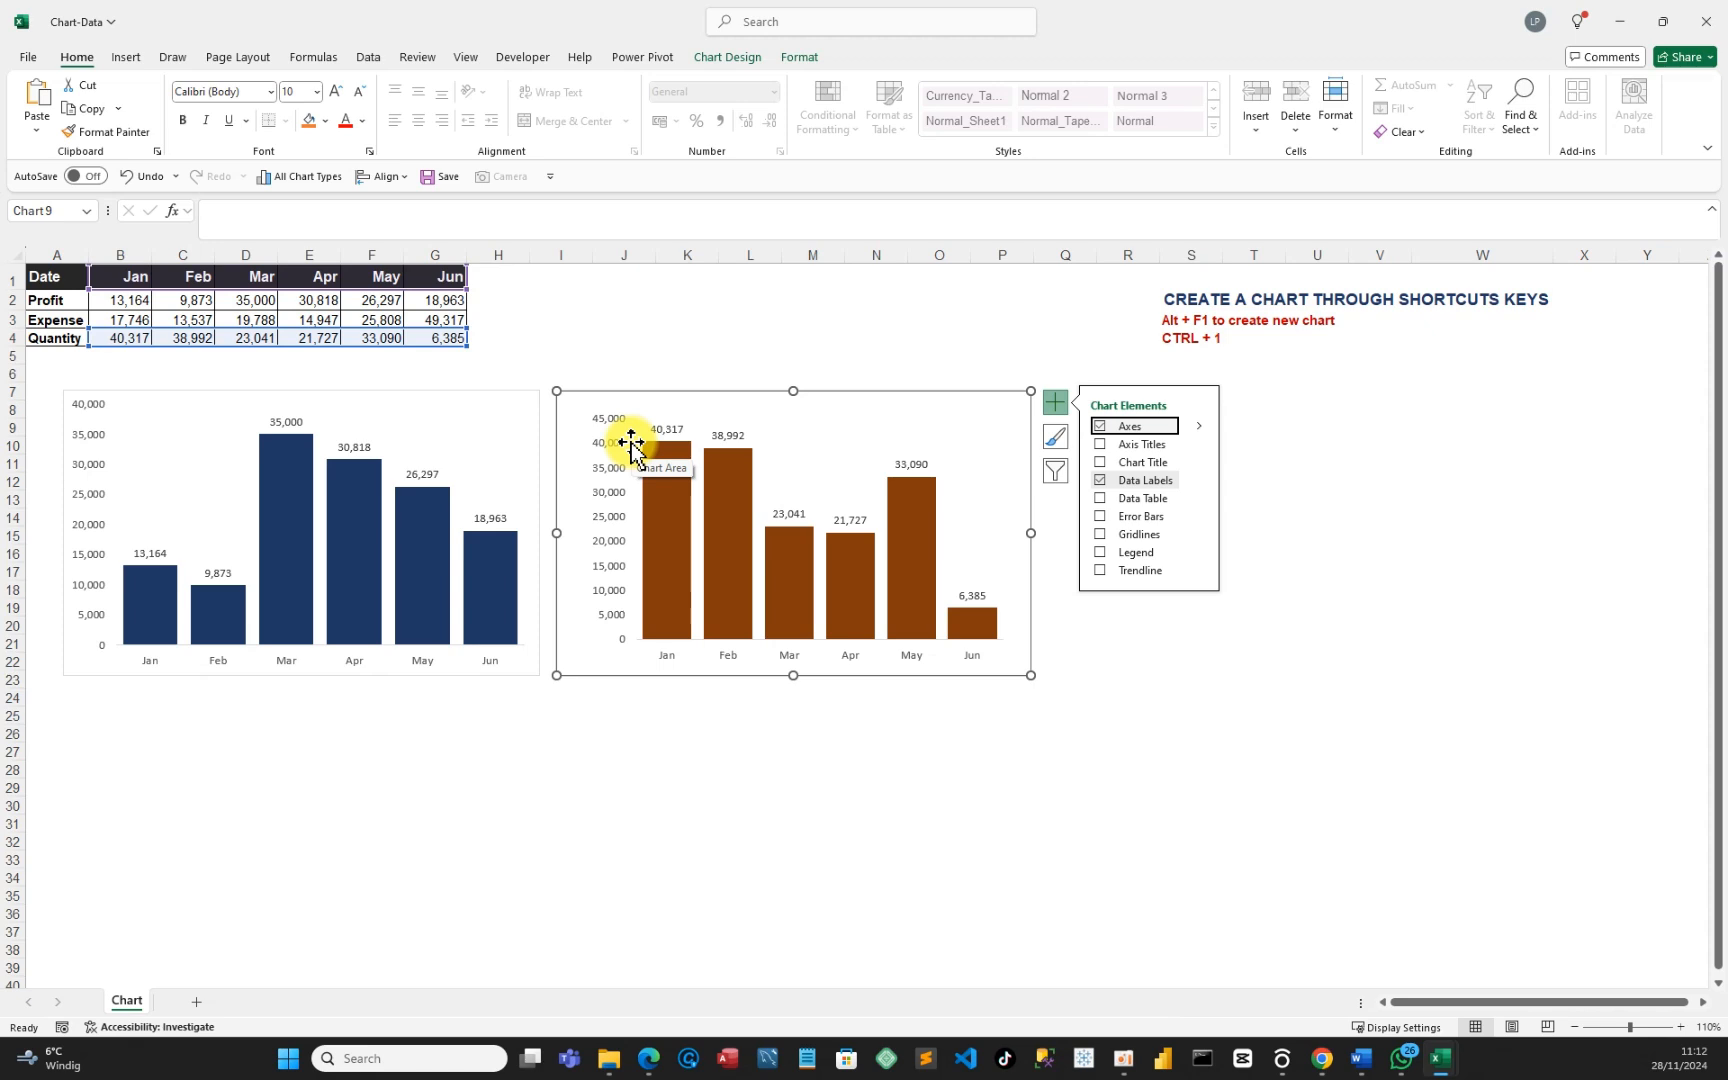
click(132, 180)
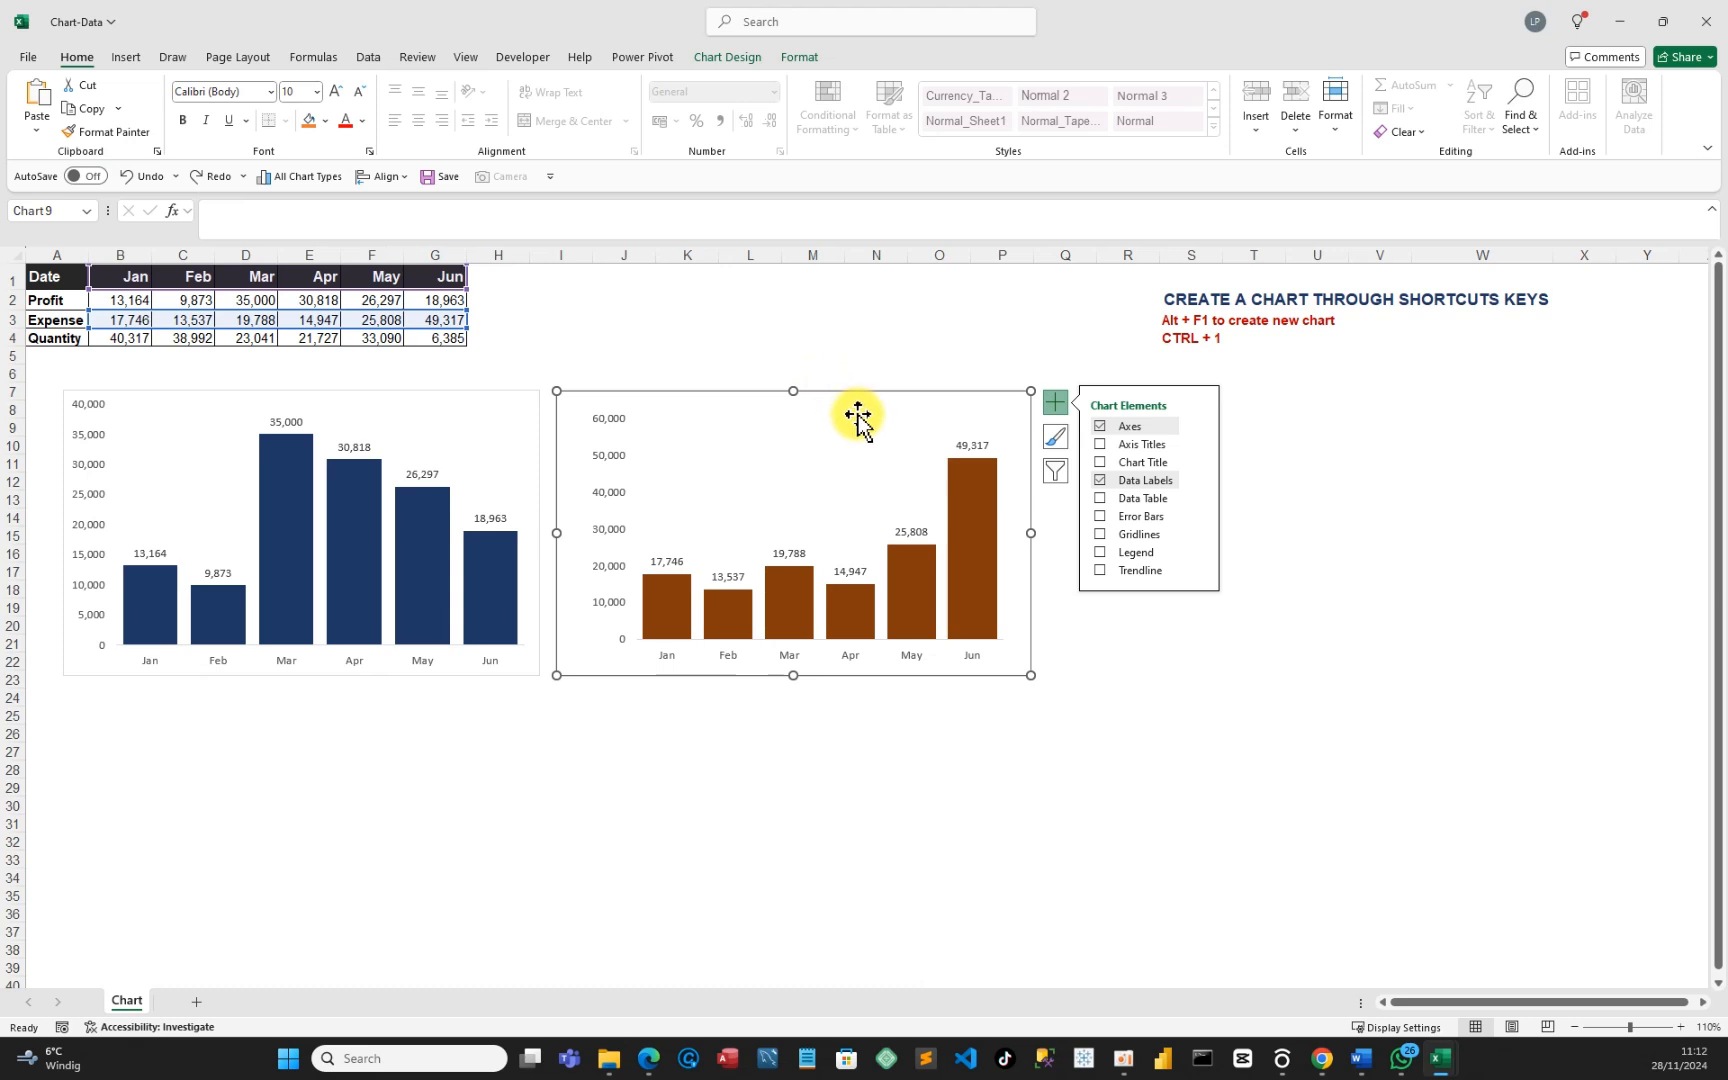
click(911, 405)
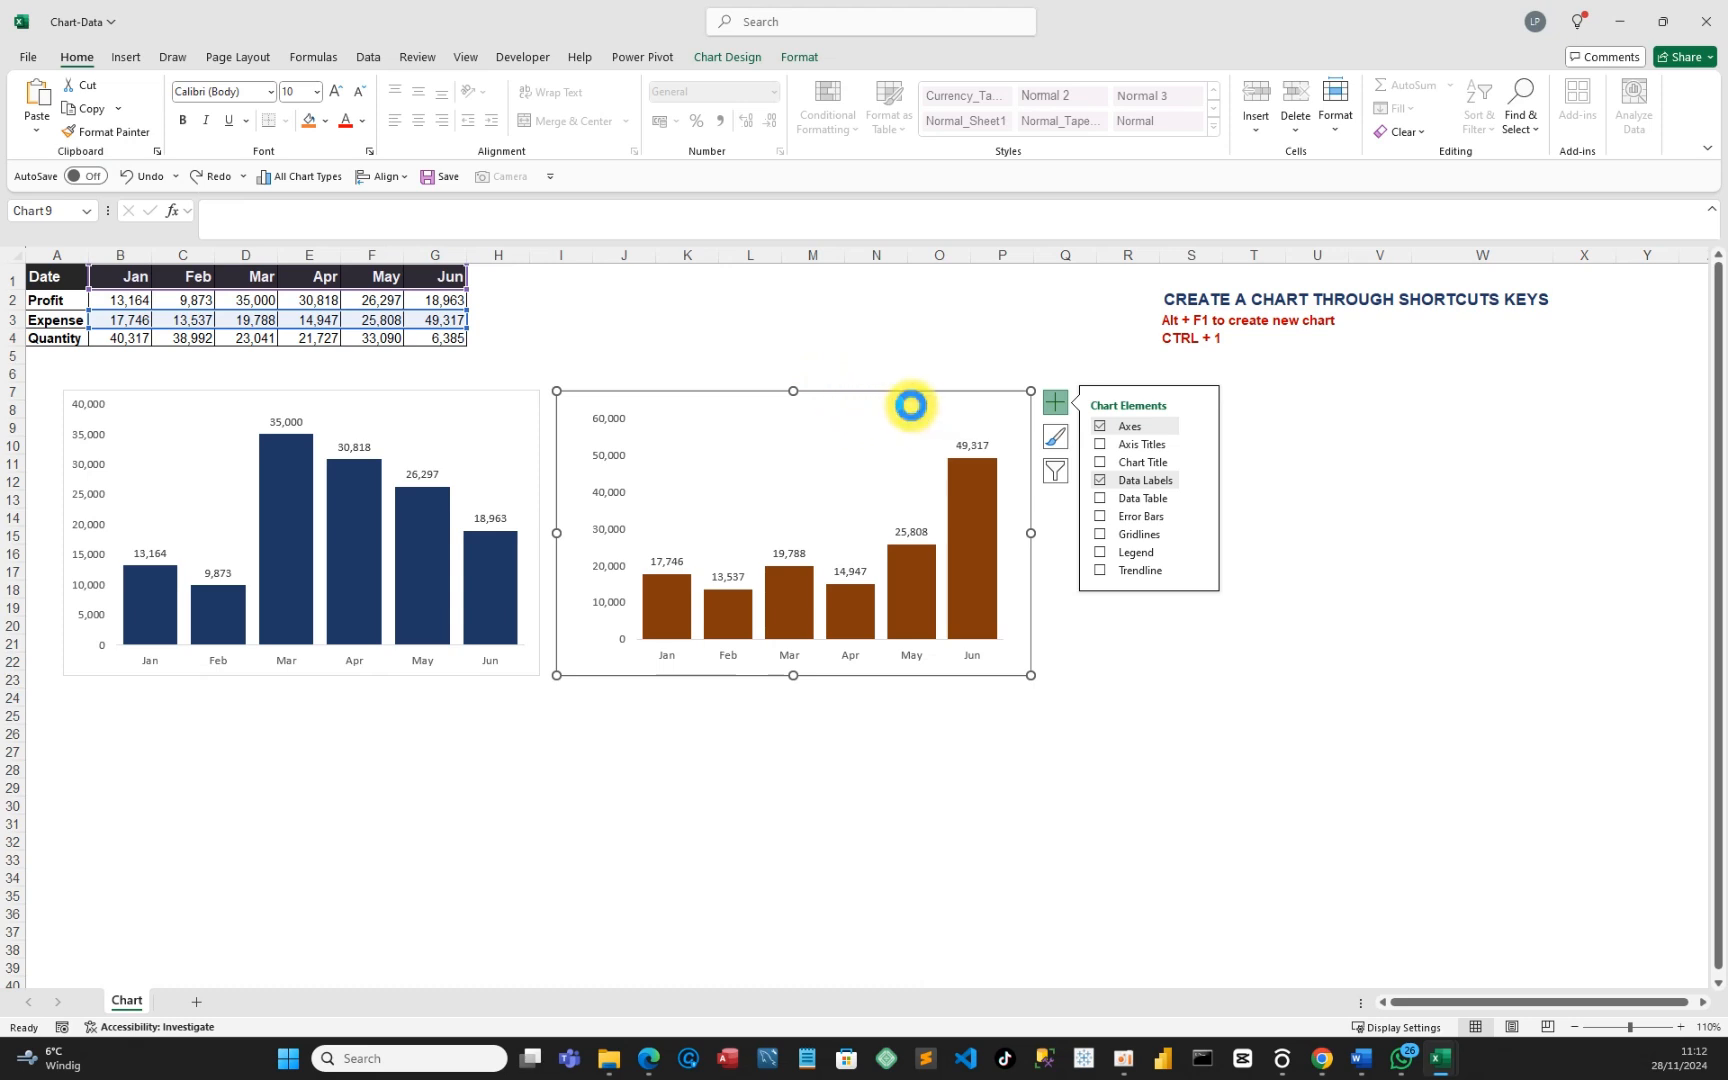
click(1320, 500)
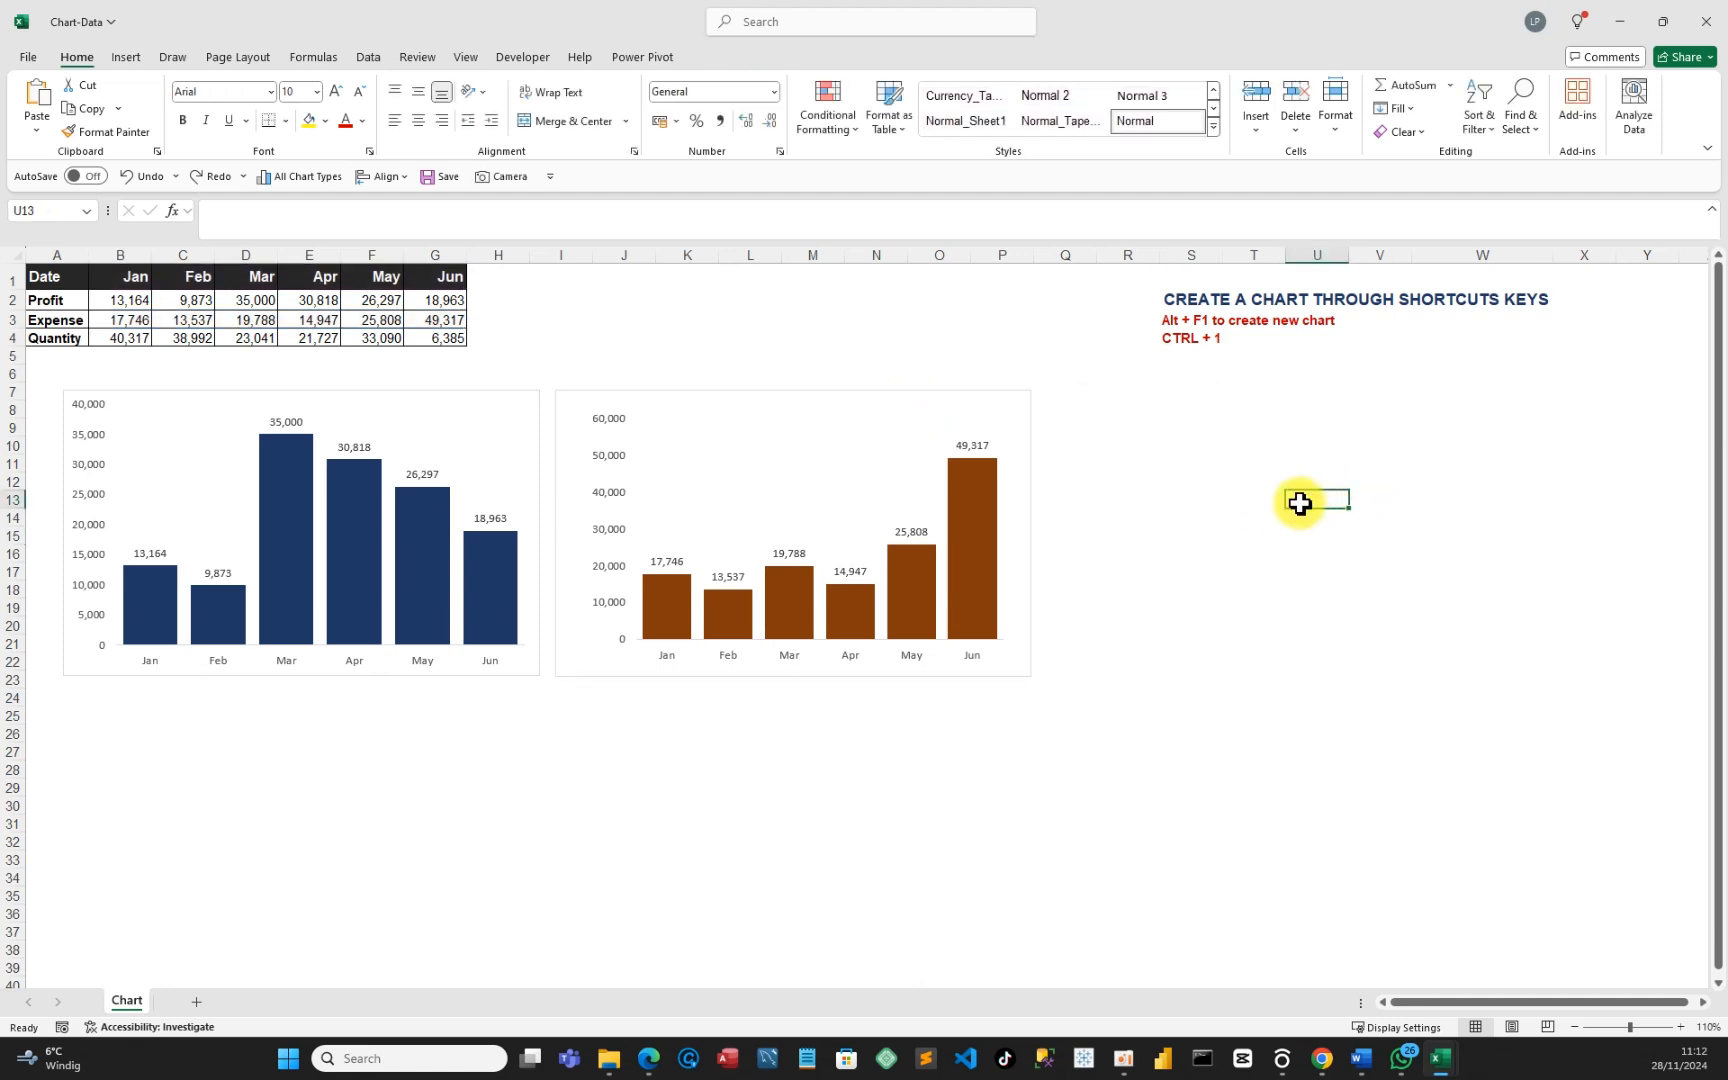
Paste the brown chart copy and move it up-left in line with the other two charts.
key(ctrl+v)
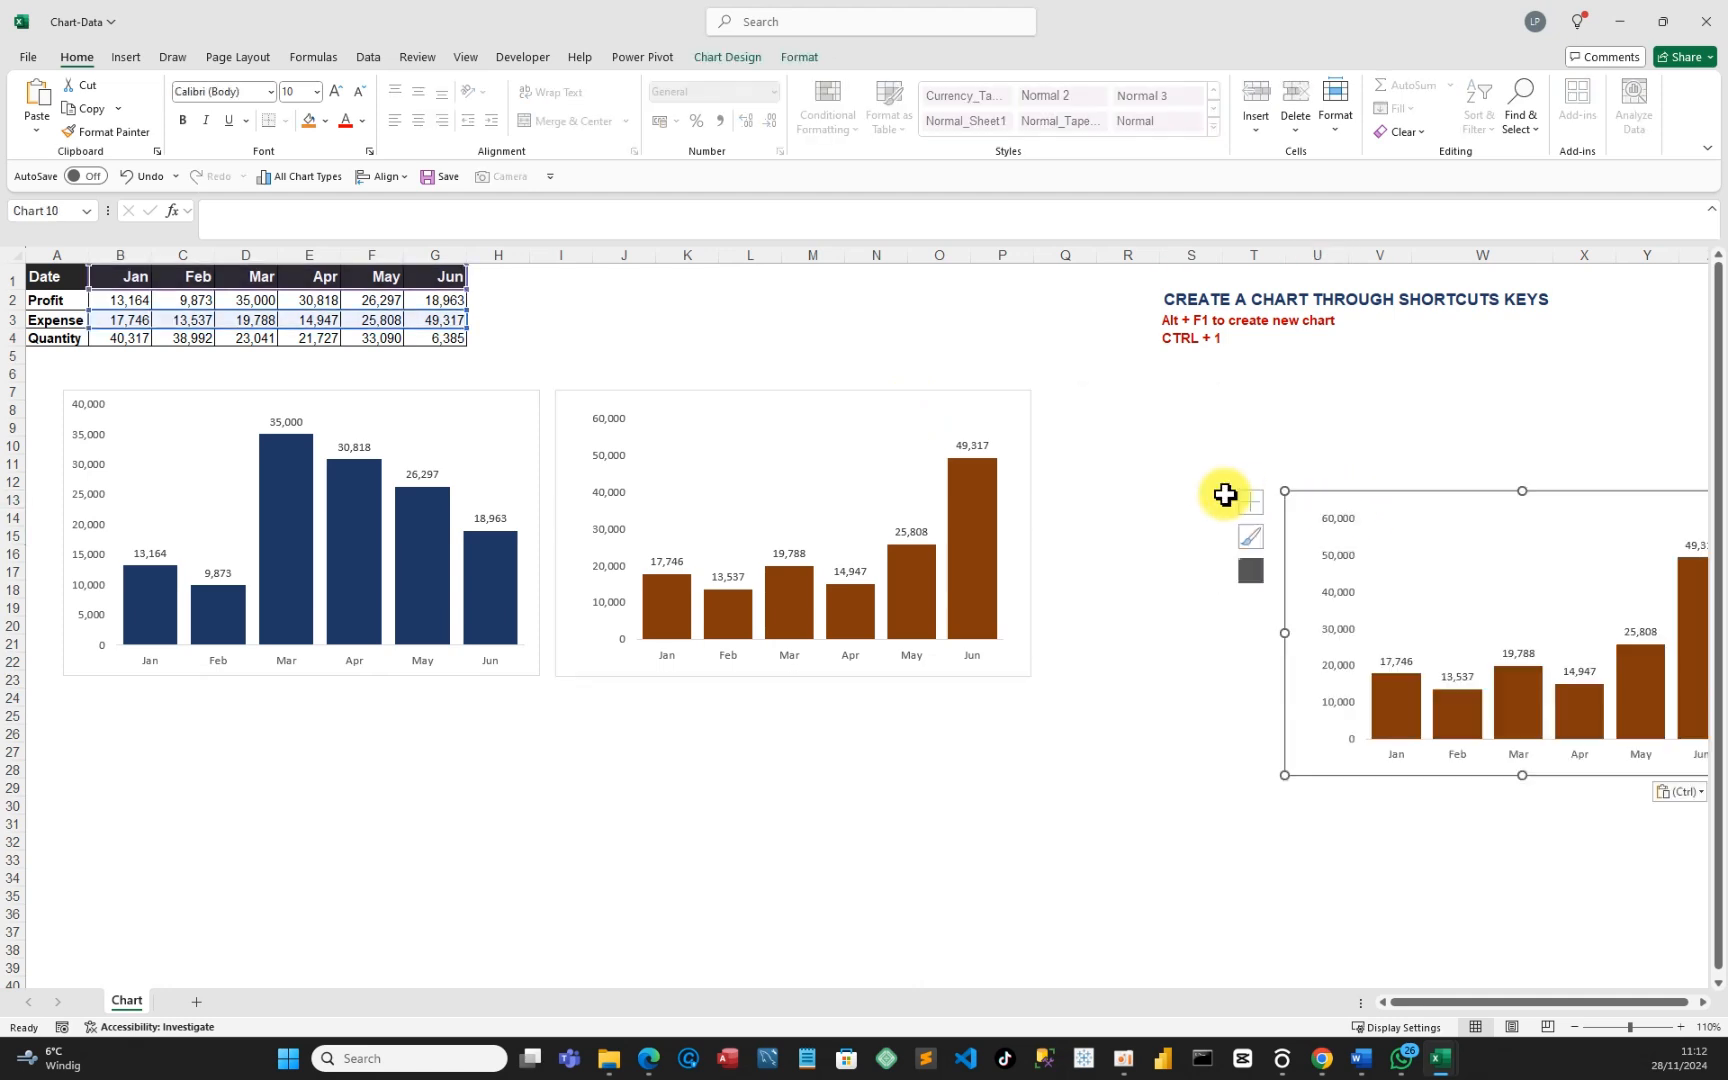
click(1441, 519)
drag(1342, 513, 1126, 400)
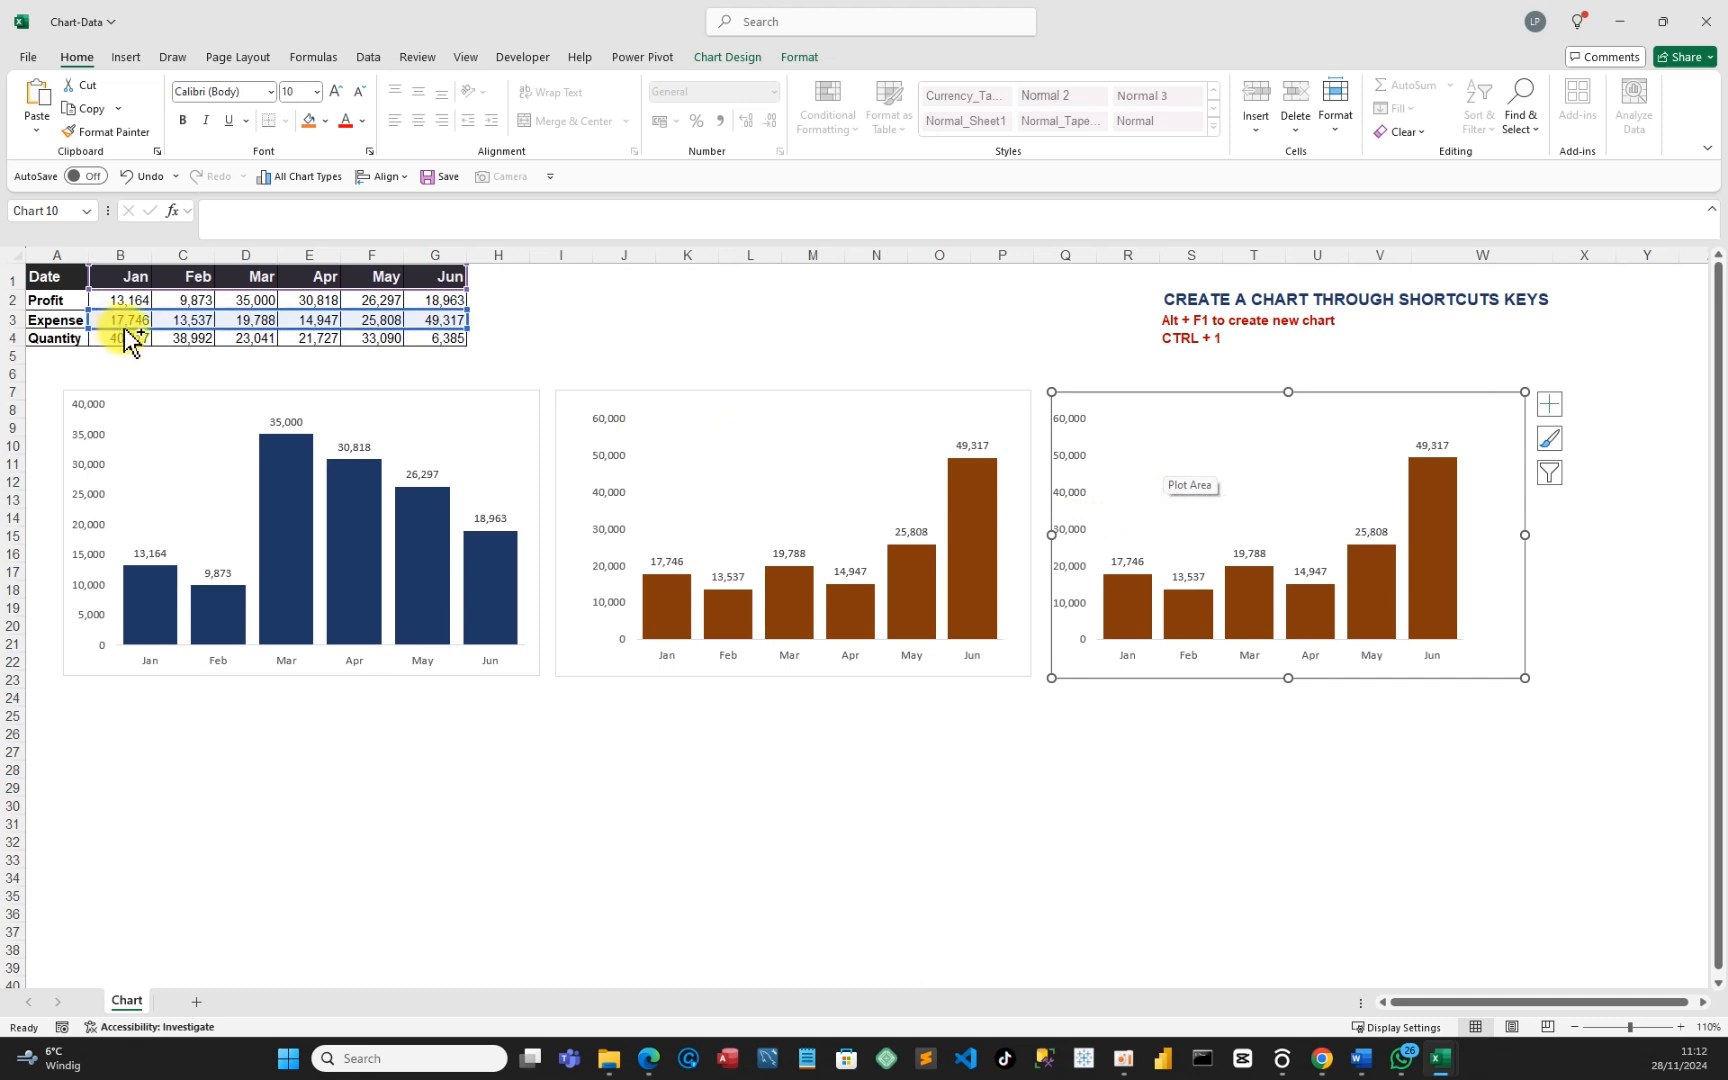
Shift the copy's data range to the Quantity row for blue bars, then save the workbook.
drag(124, 328, 118, 334)
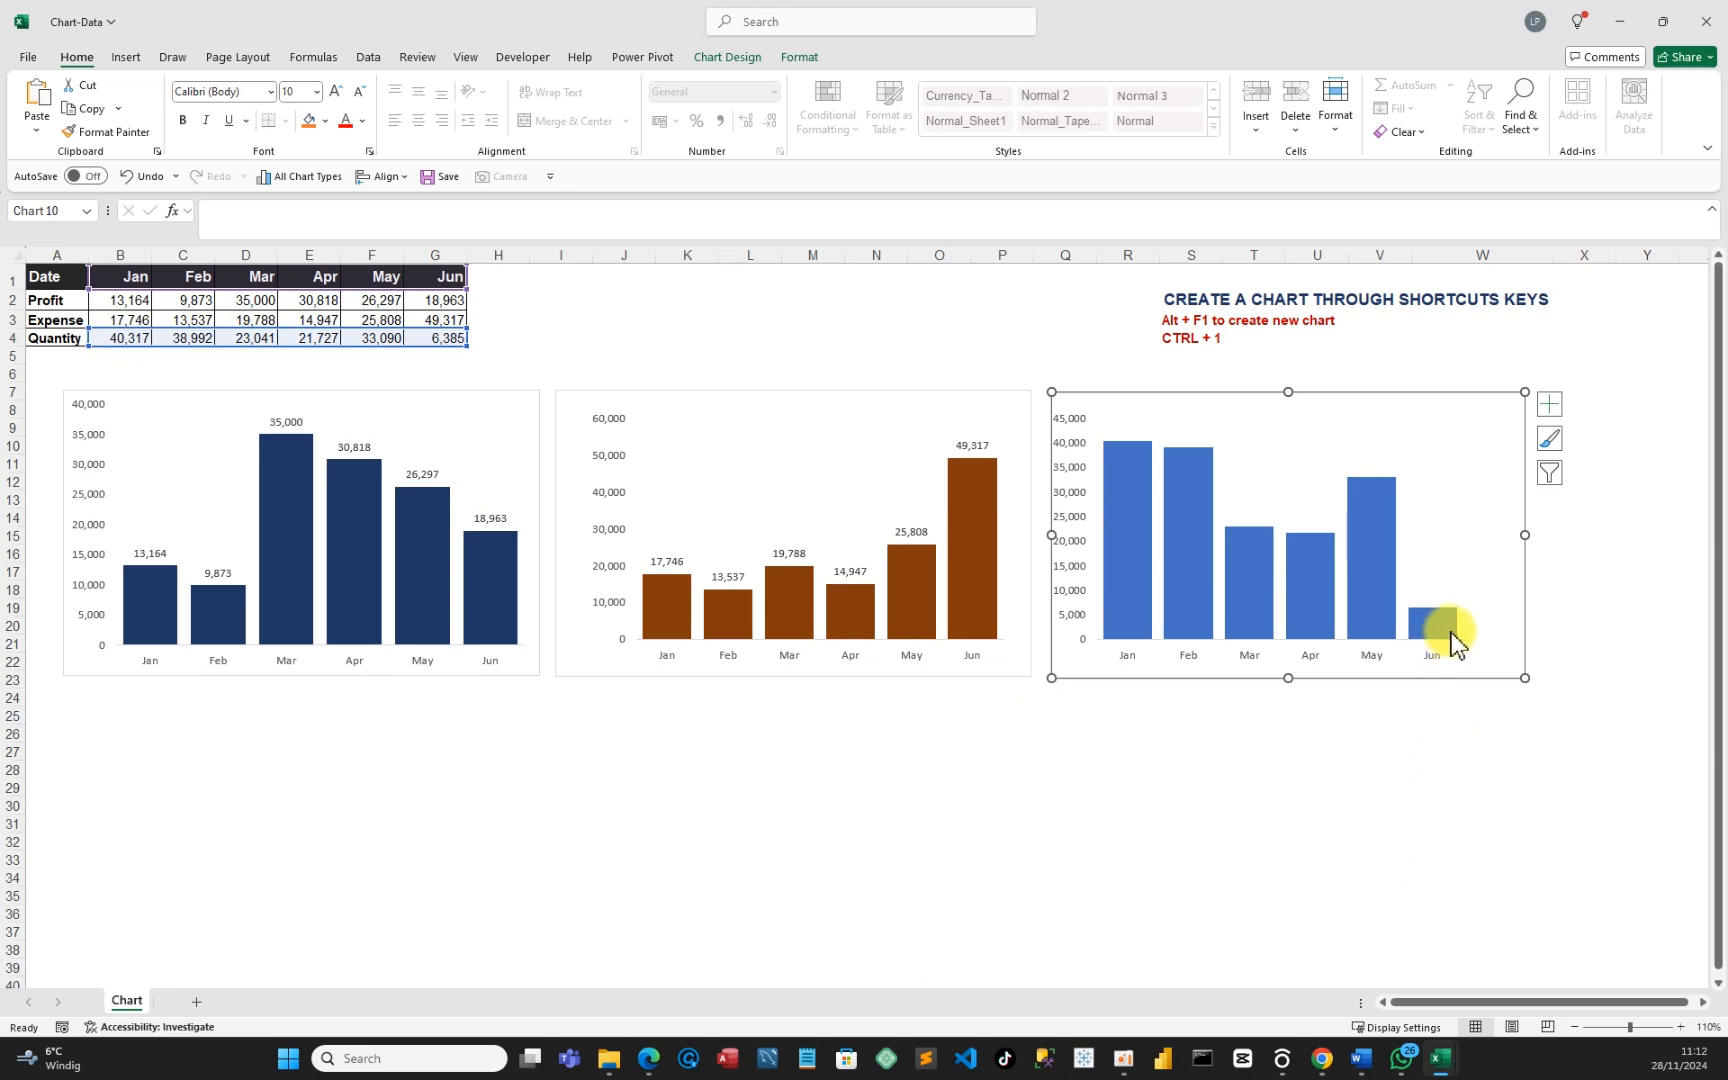
mouse_move(1459, 640)
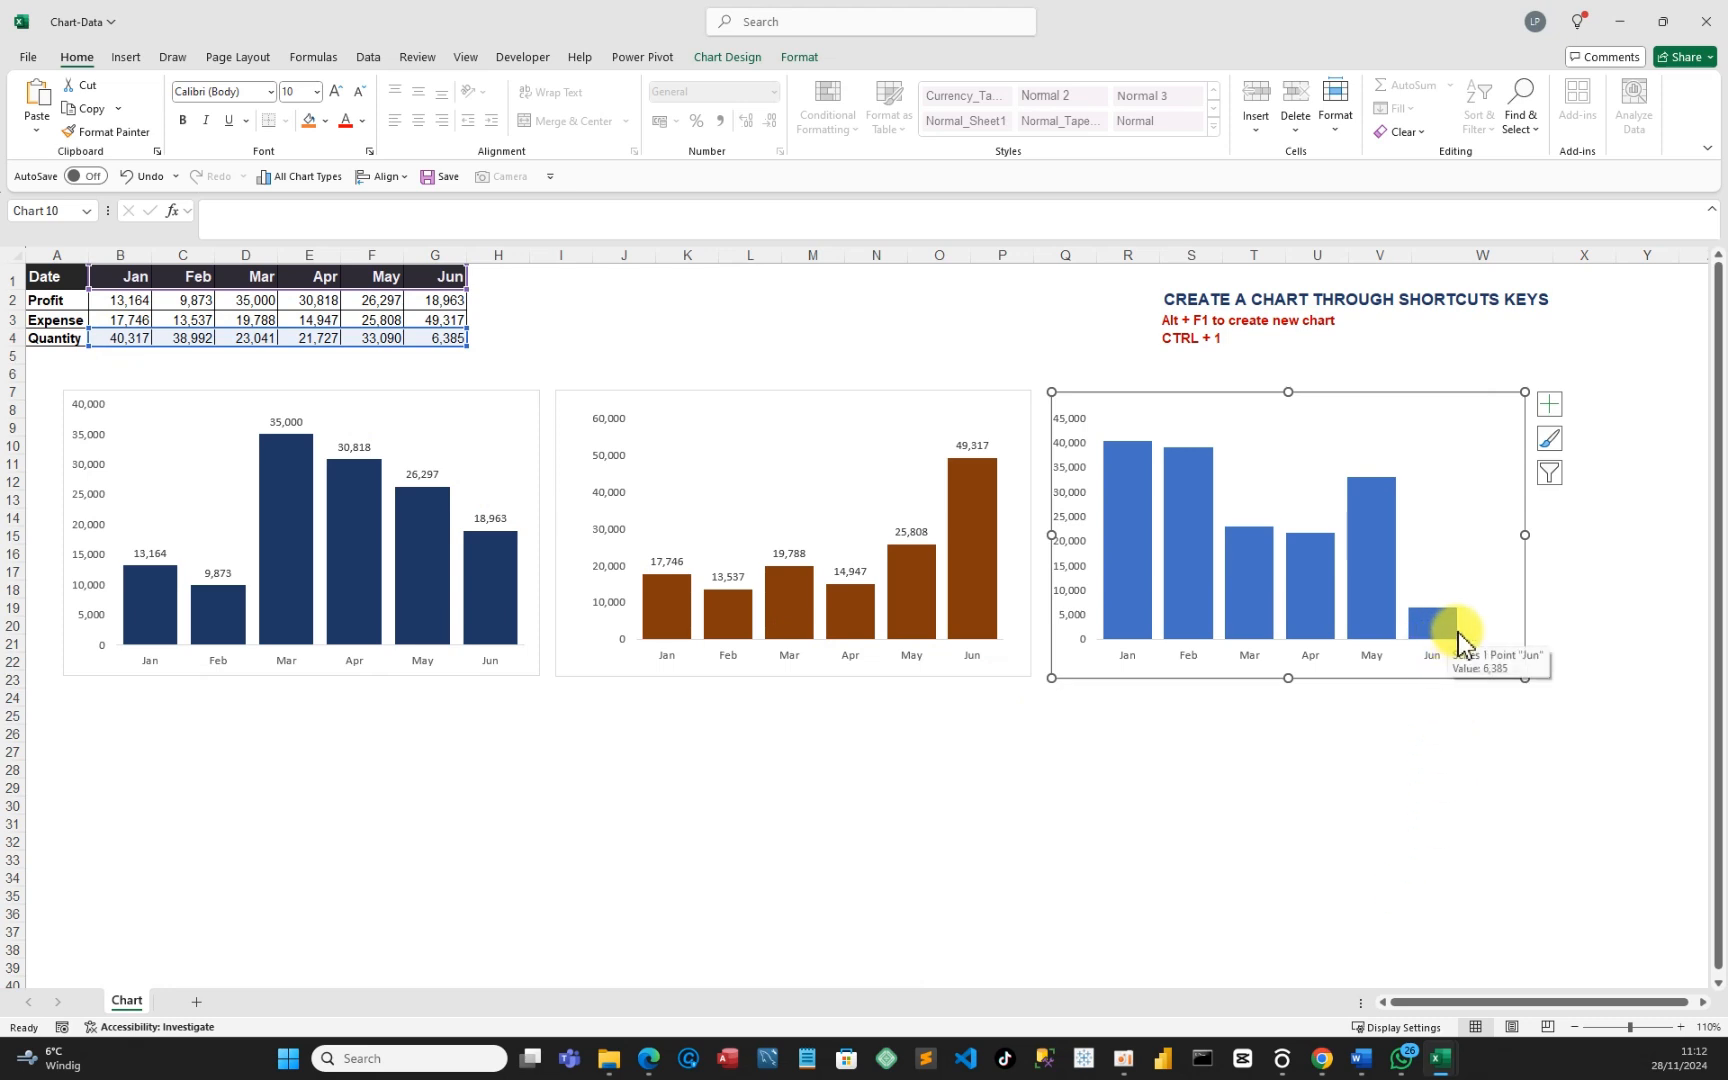
right_click(1432, 556)
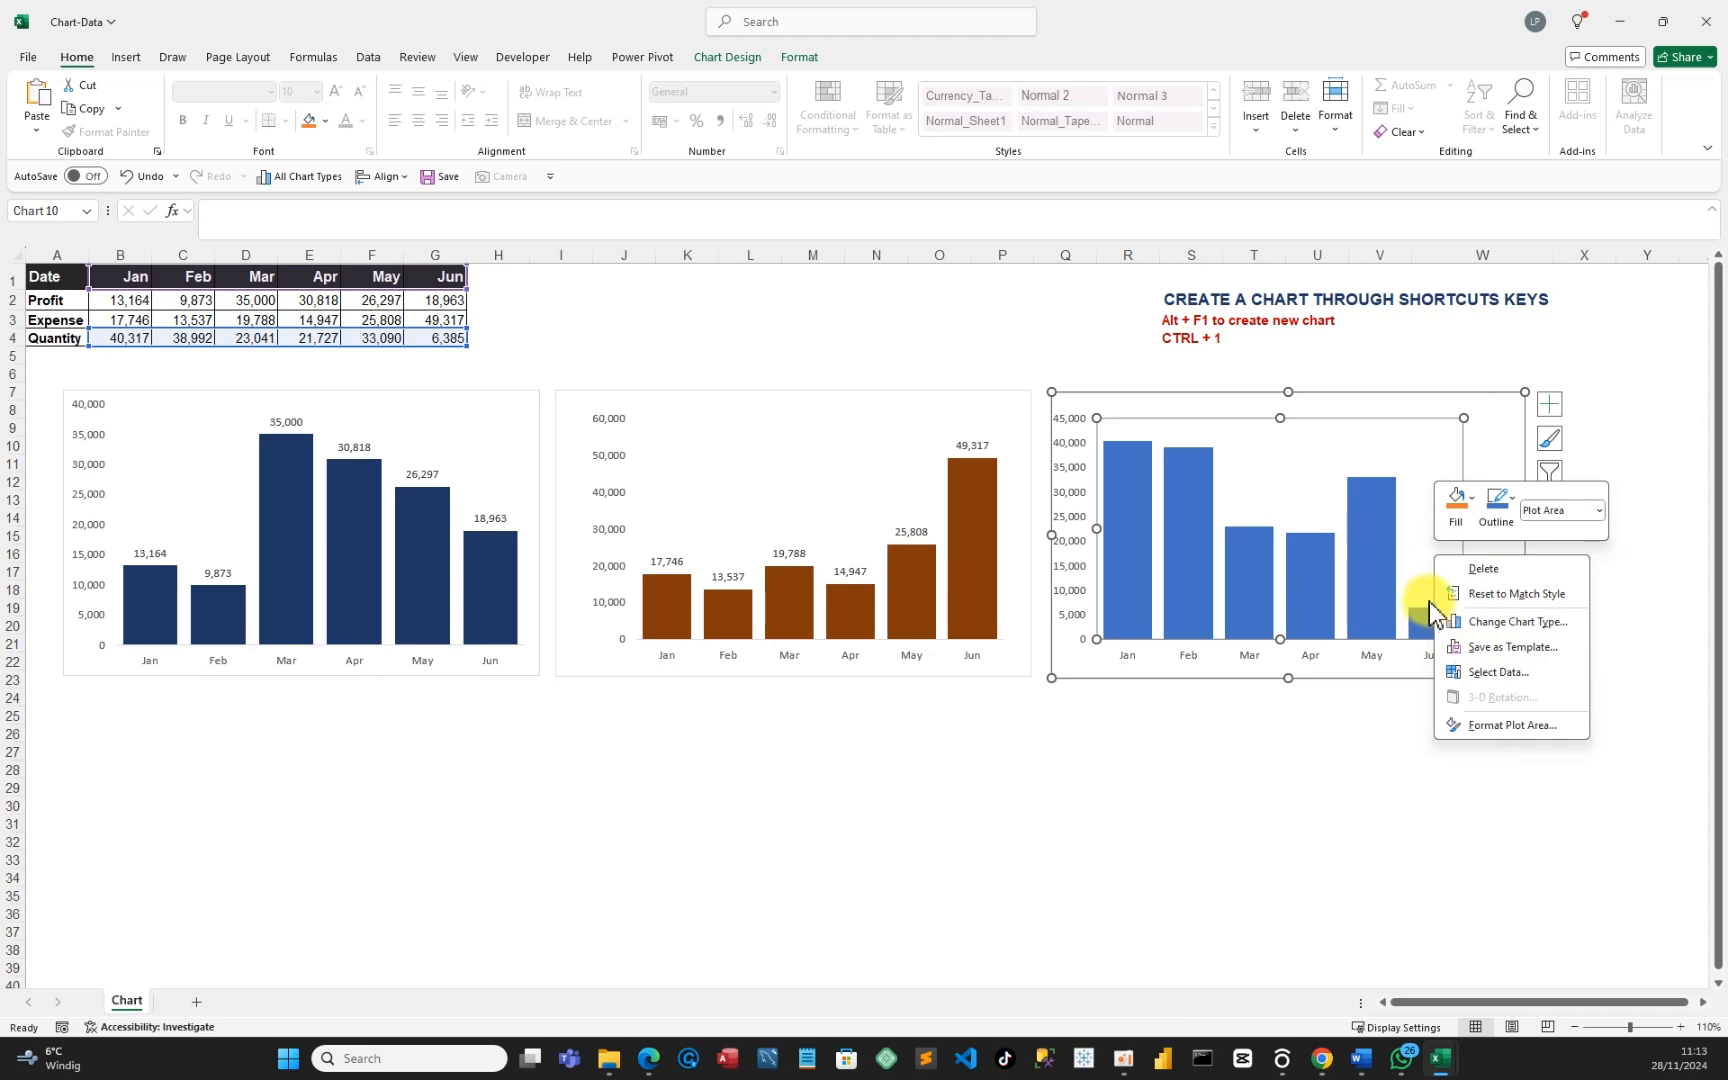
click(1382, 555)
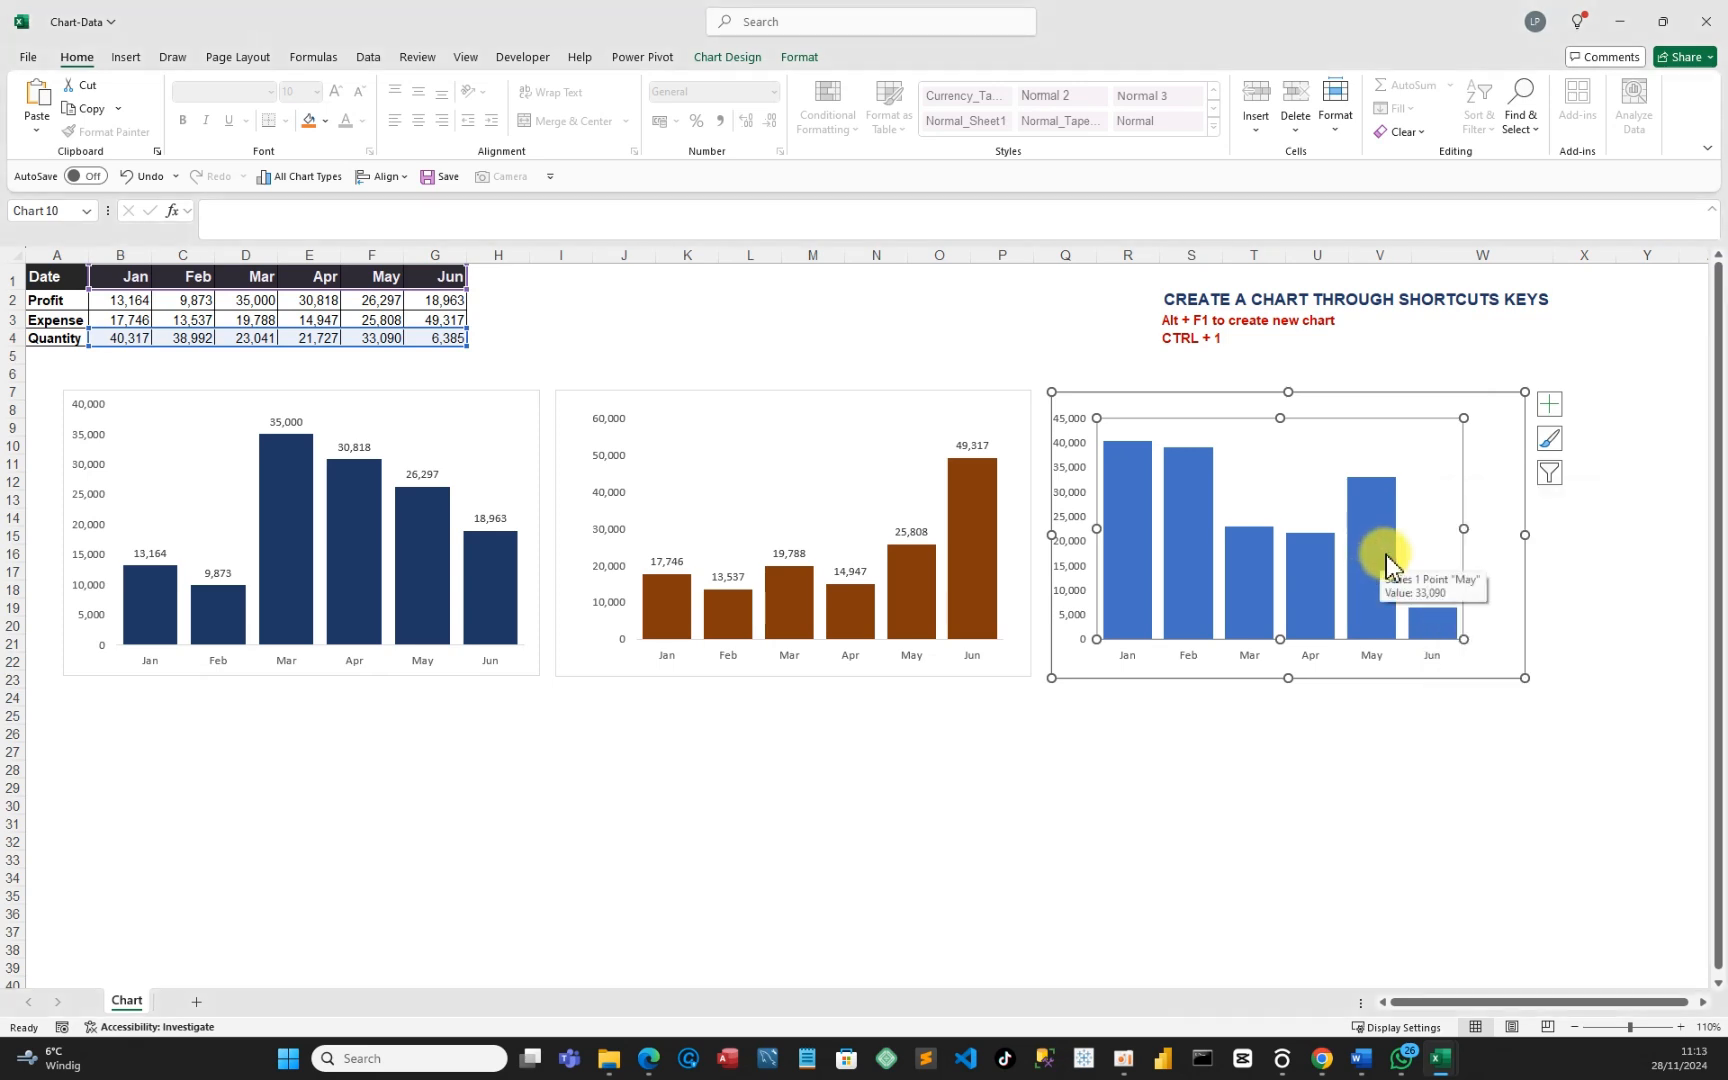
right_click(1384, 558)
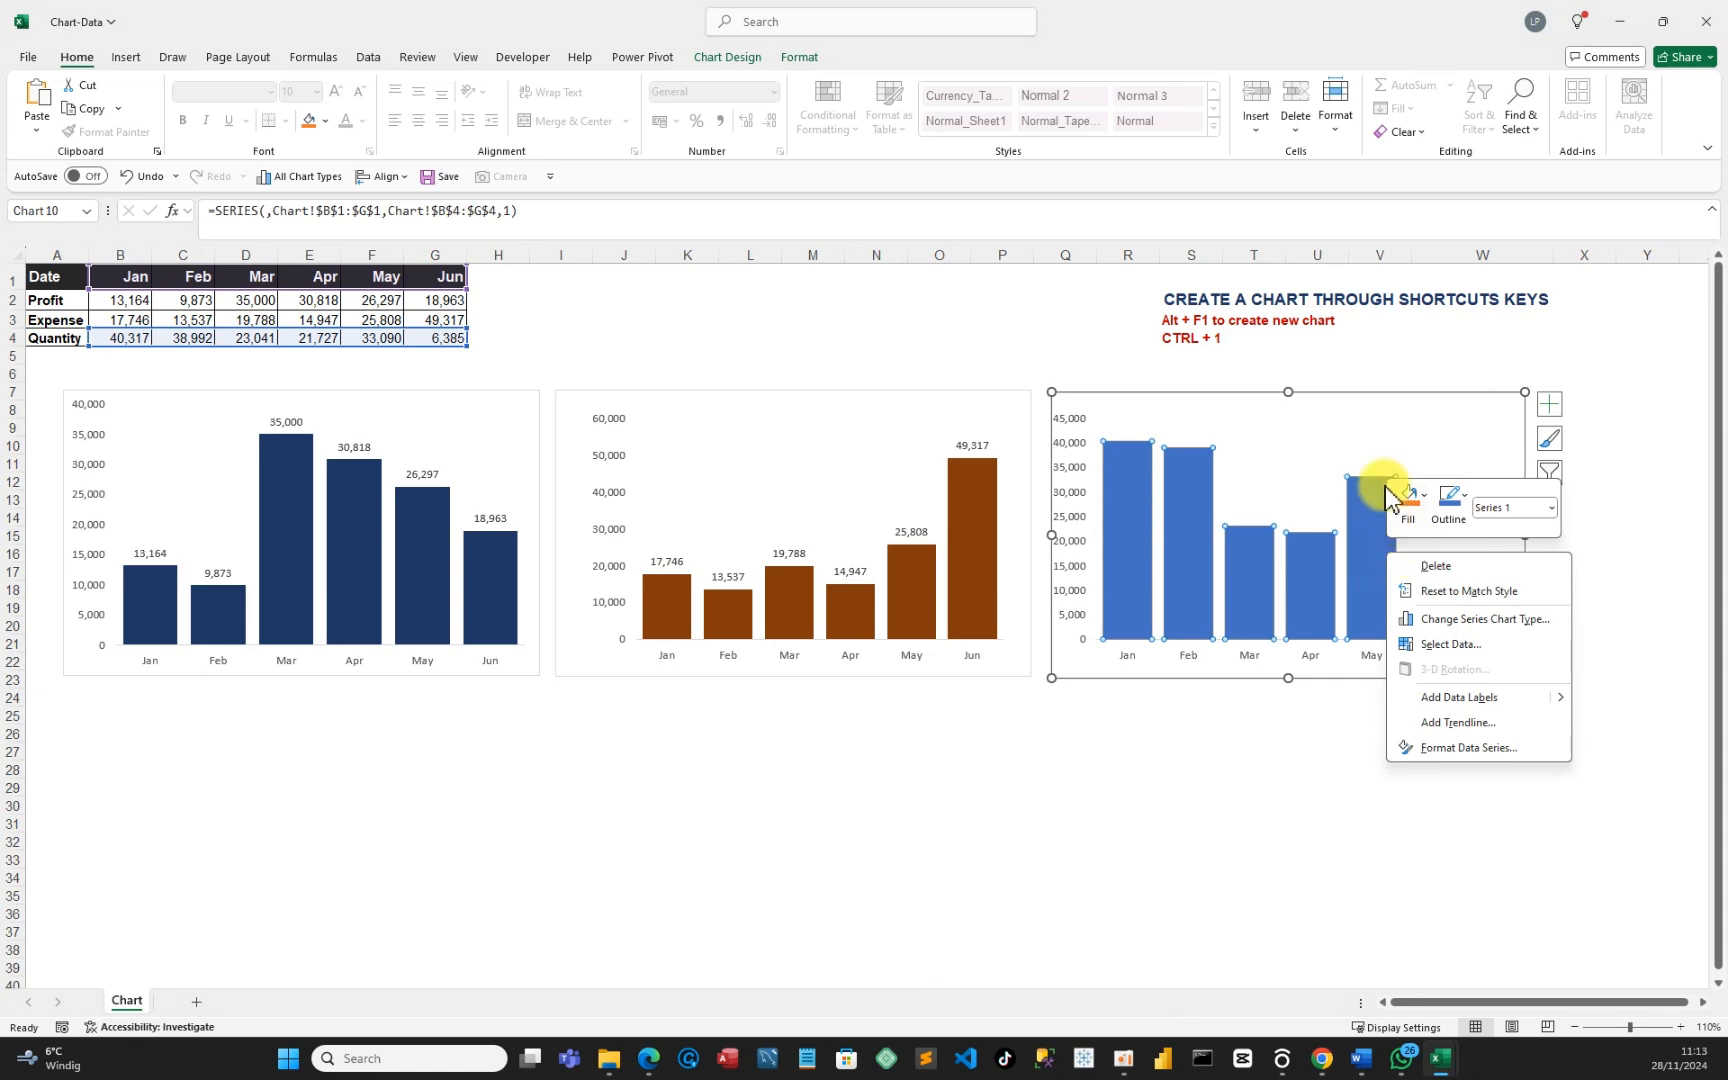
click(1391, 420)
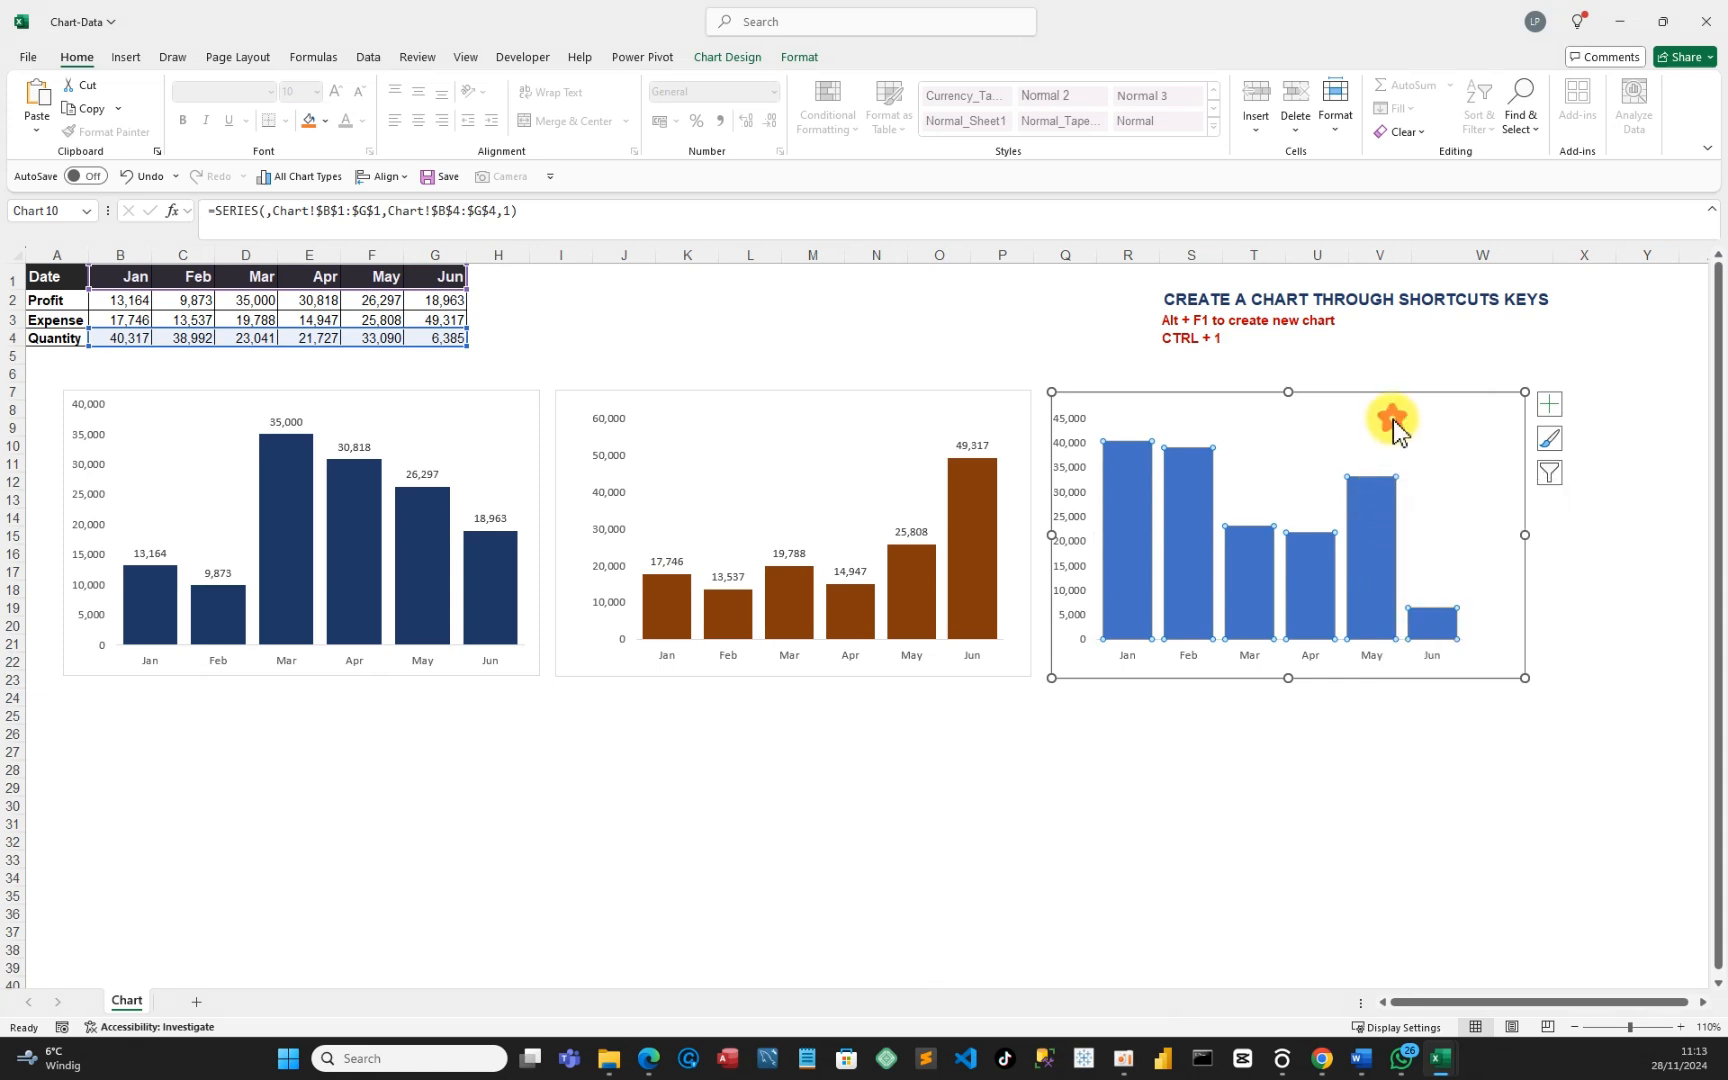
click(1337, 757)
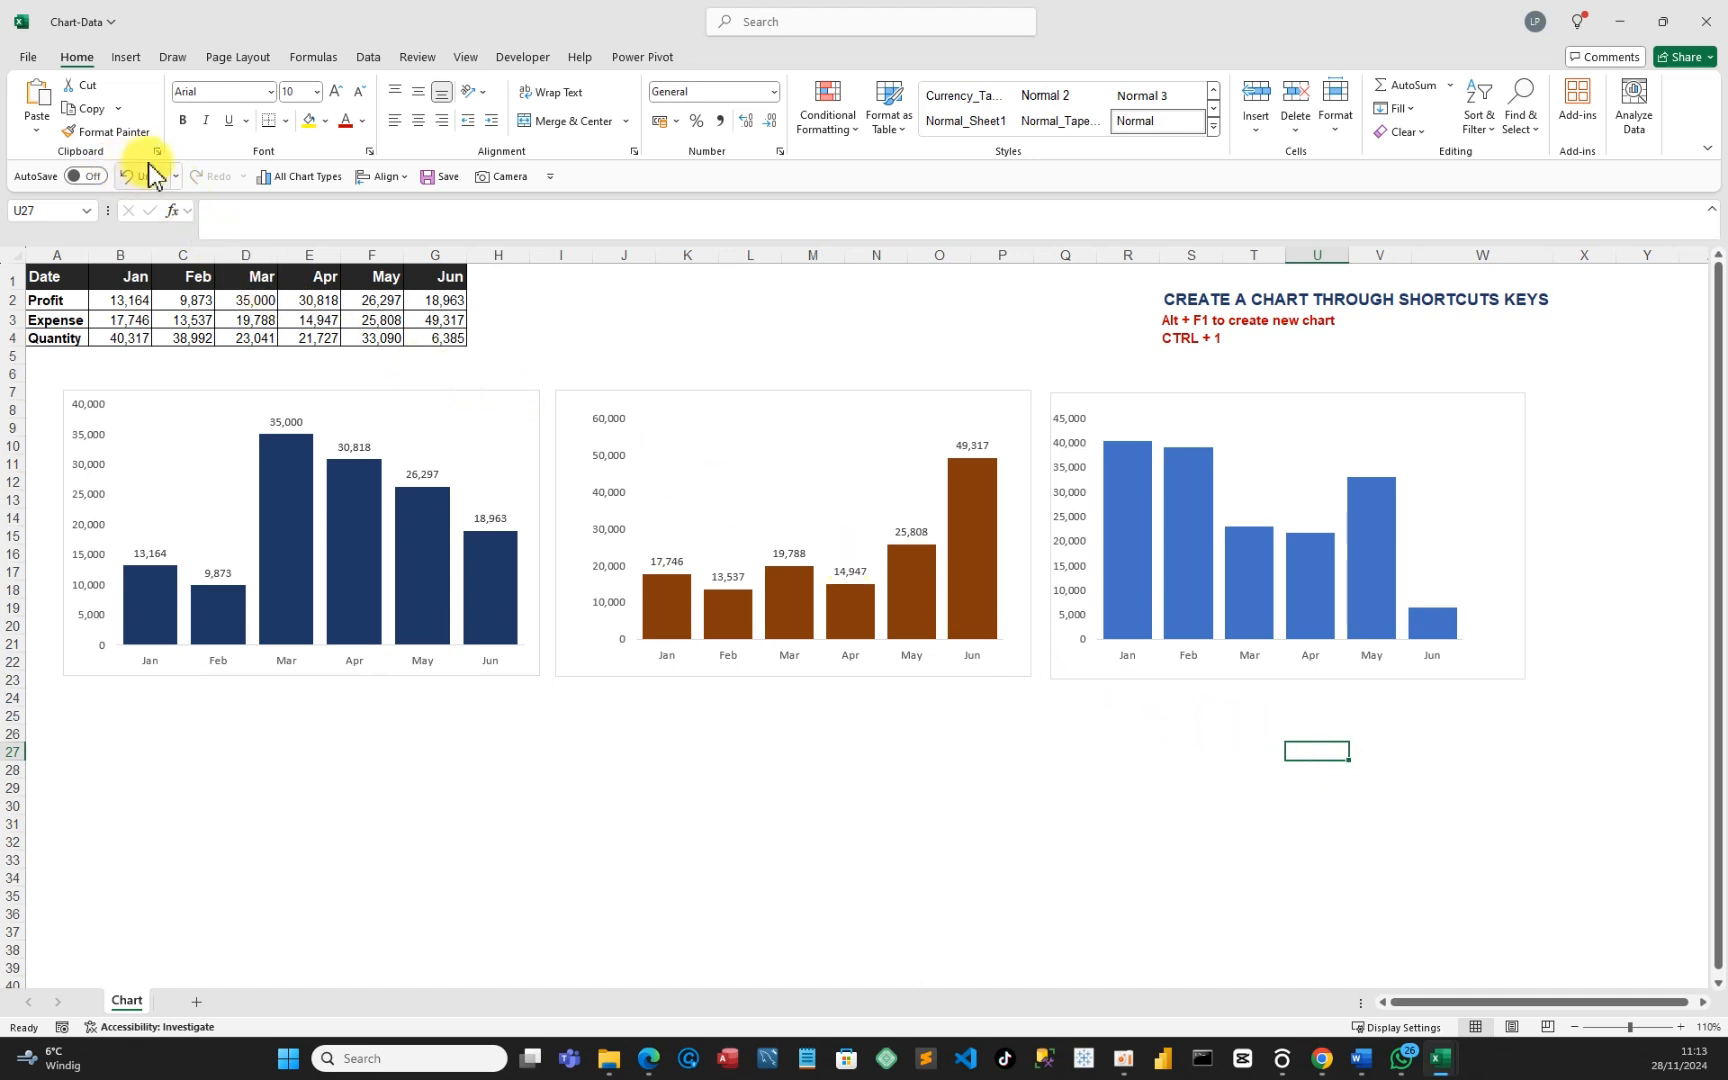
click(428, 178)
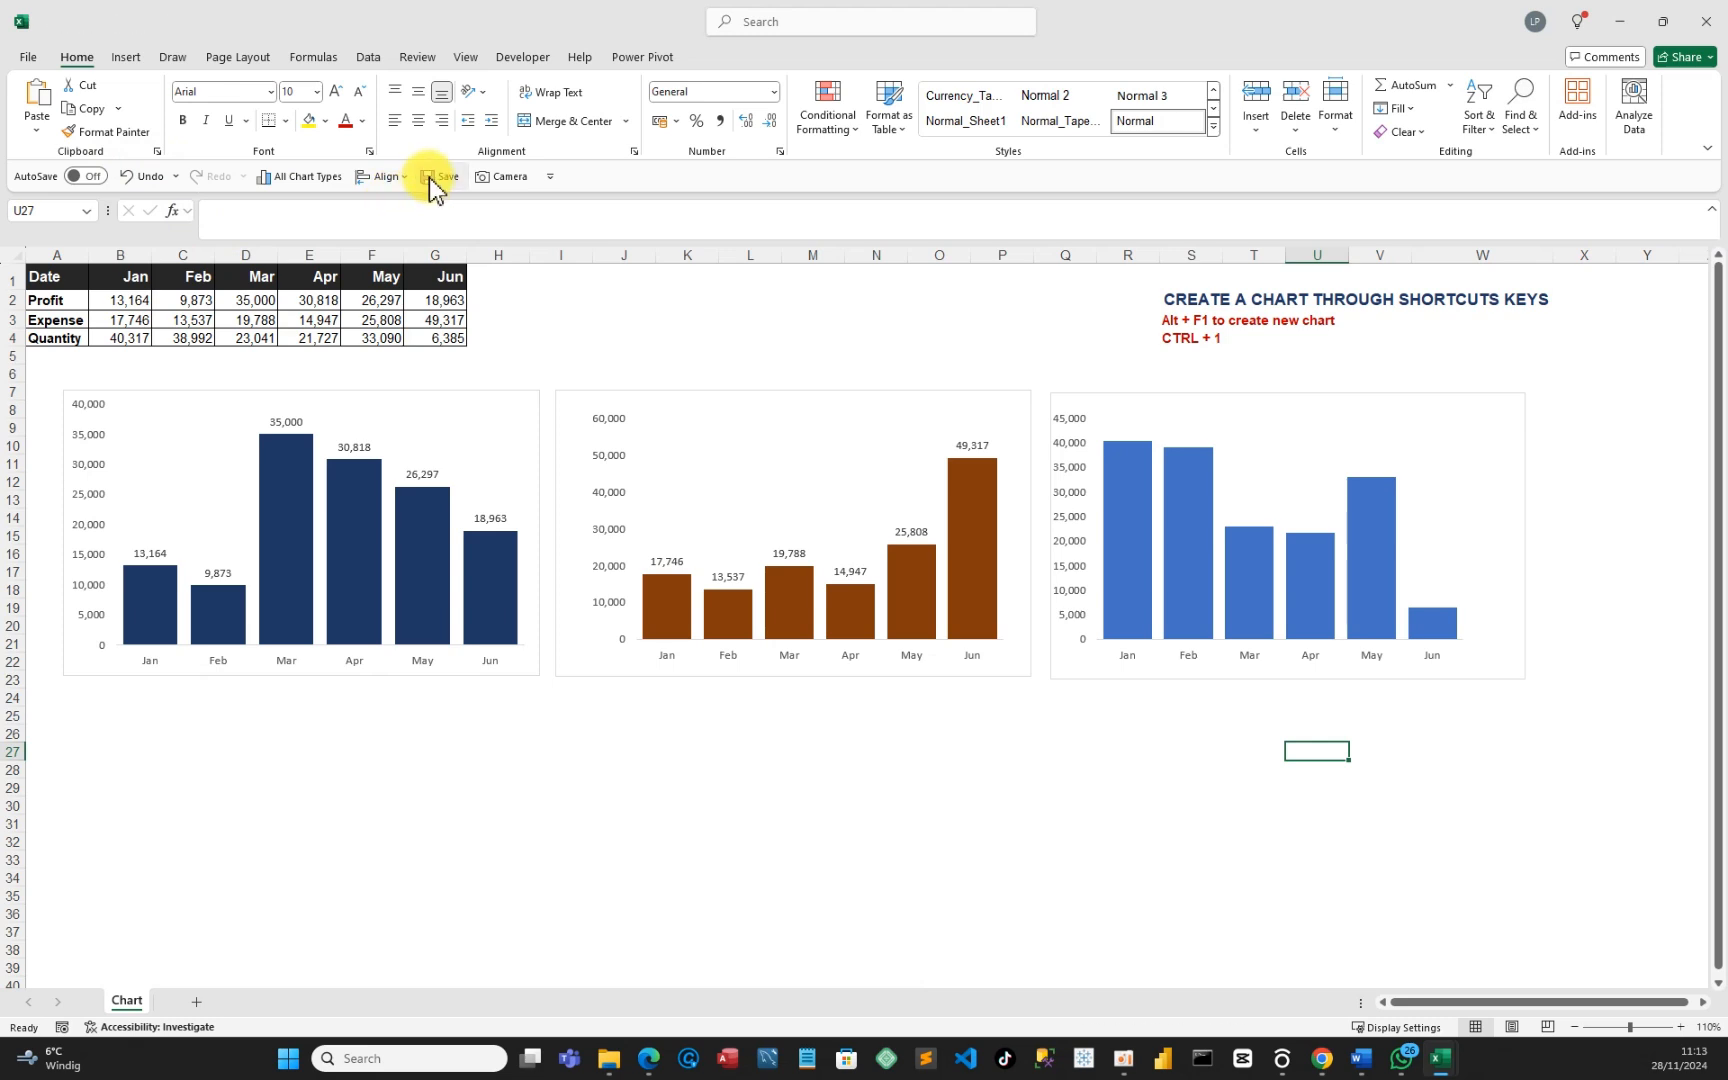